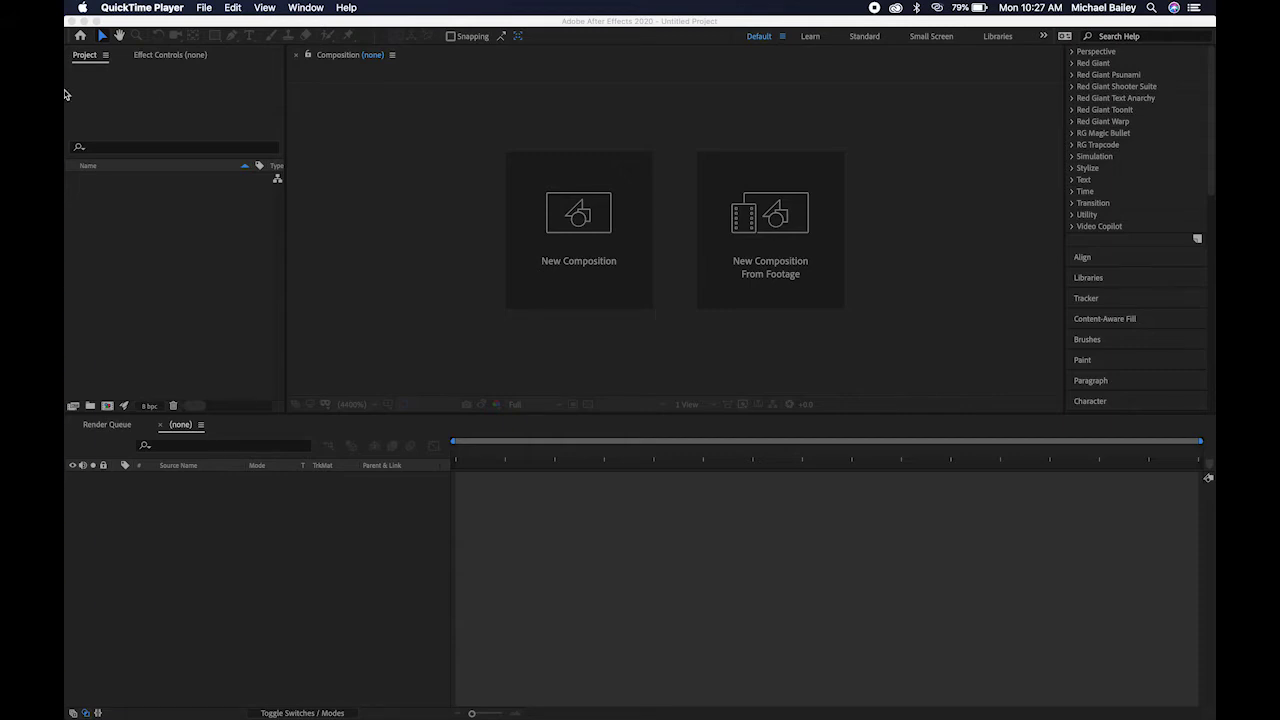
Import the video file IMG_7209.MOV from the Downloads folder into the project as footage.
click(142, 257)
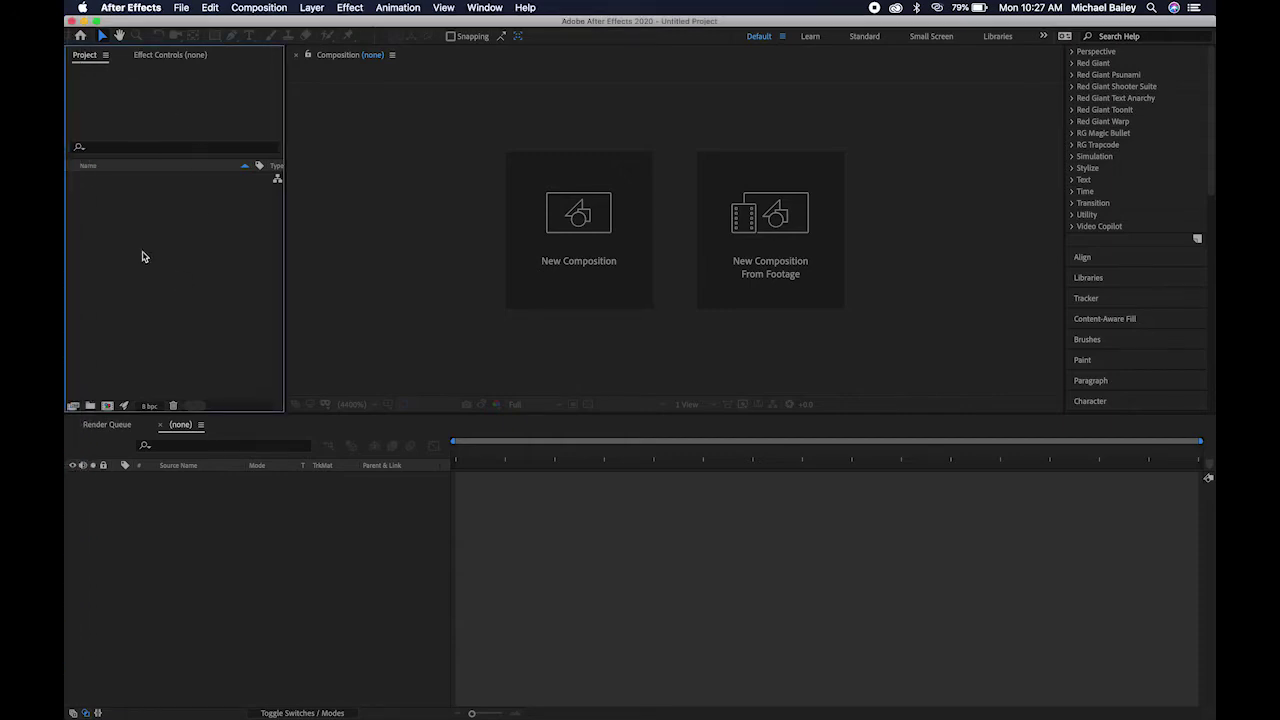
double_click(142, 257)
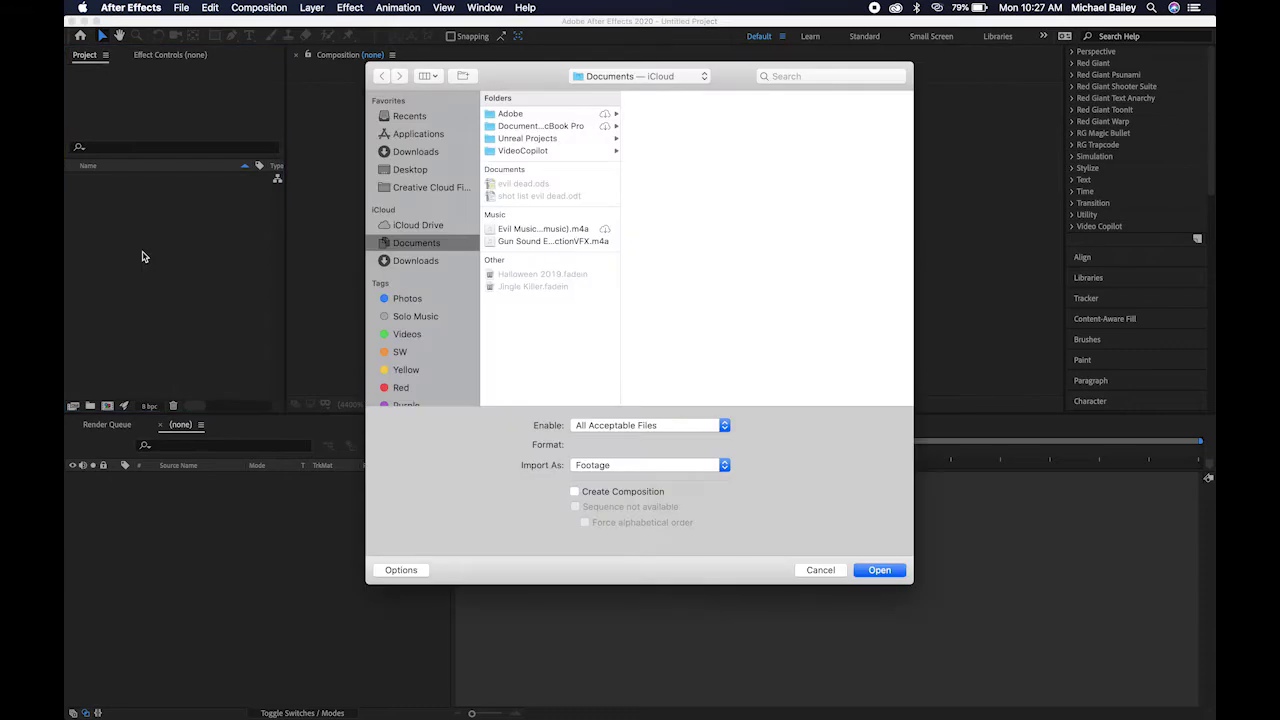
click(416, 259)
scroll(553, 282, down, 10)
scroll(553, 282, down, 5)
scroll(553, 282, down, 10)
scroll(553, 282, down, 10)
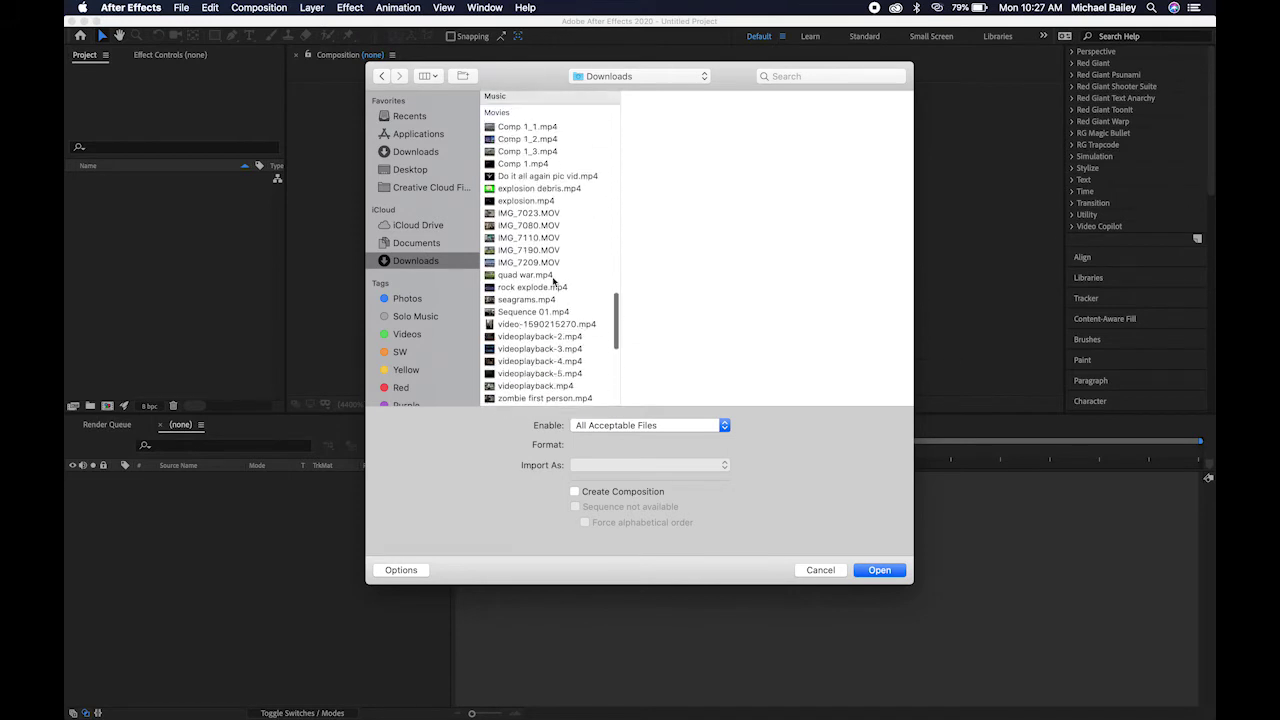
click(528, 263)
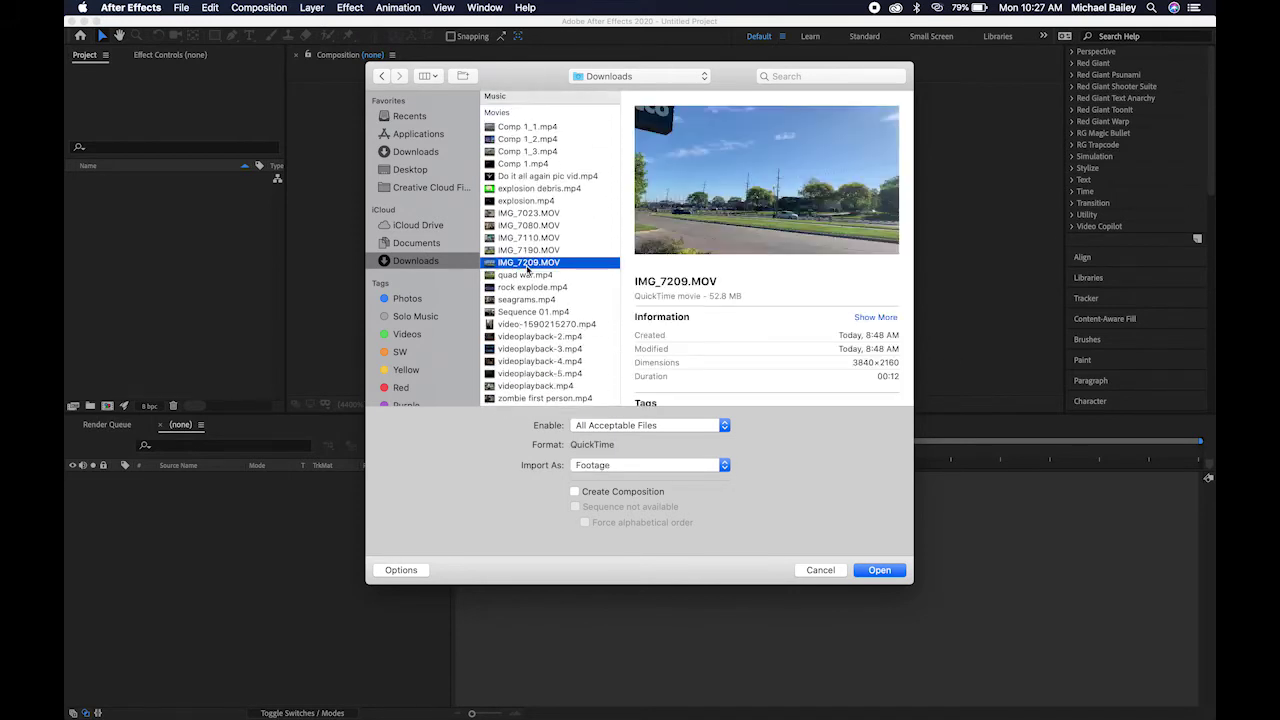
double_click(524, 266)
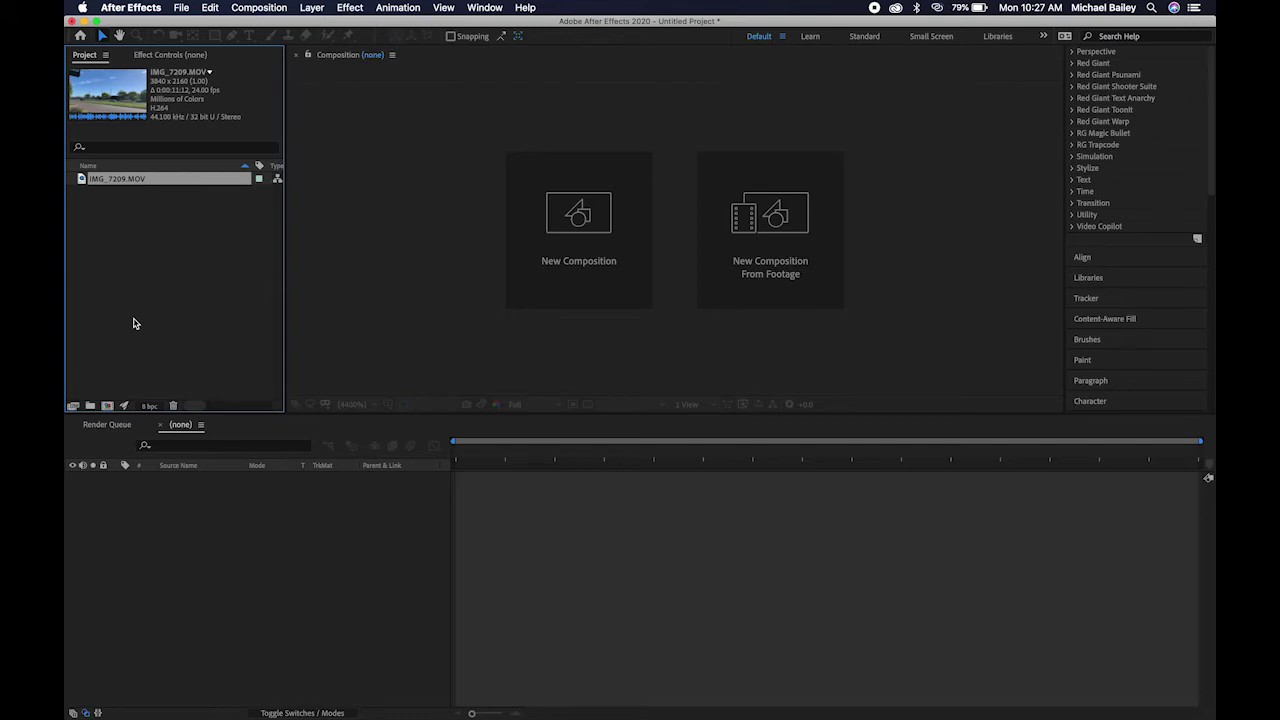
Create a new composition named Comp 1 at 1280 x 720 and 24 fps, with a duration of 0:00:15:08.
click(107, 406)
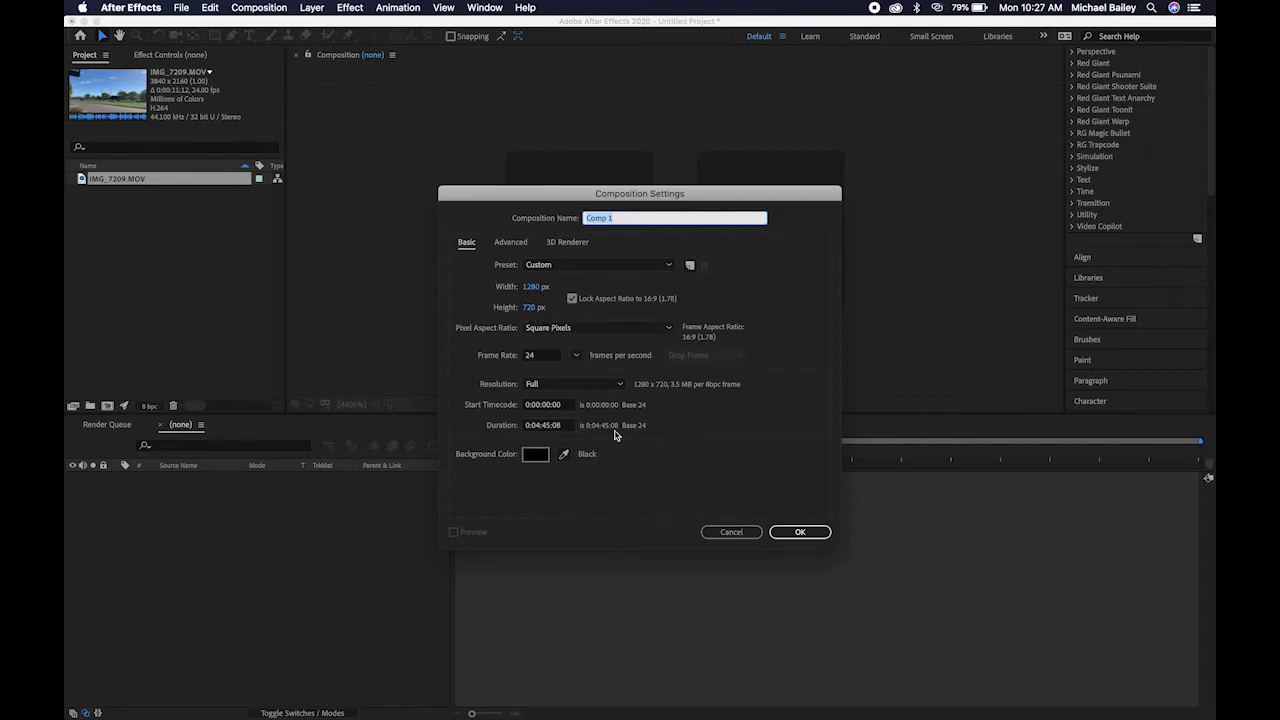
click(535, 428)
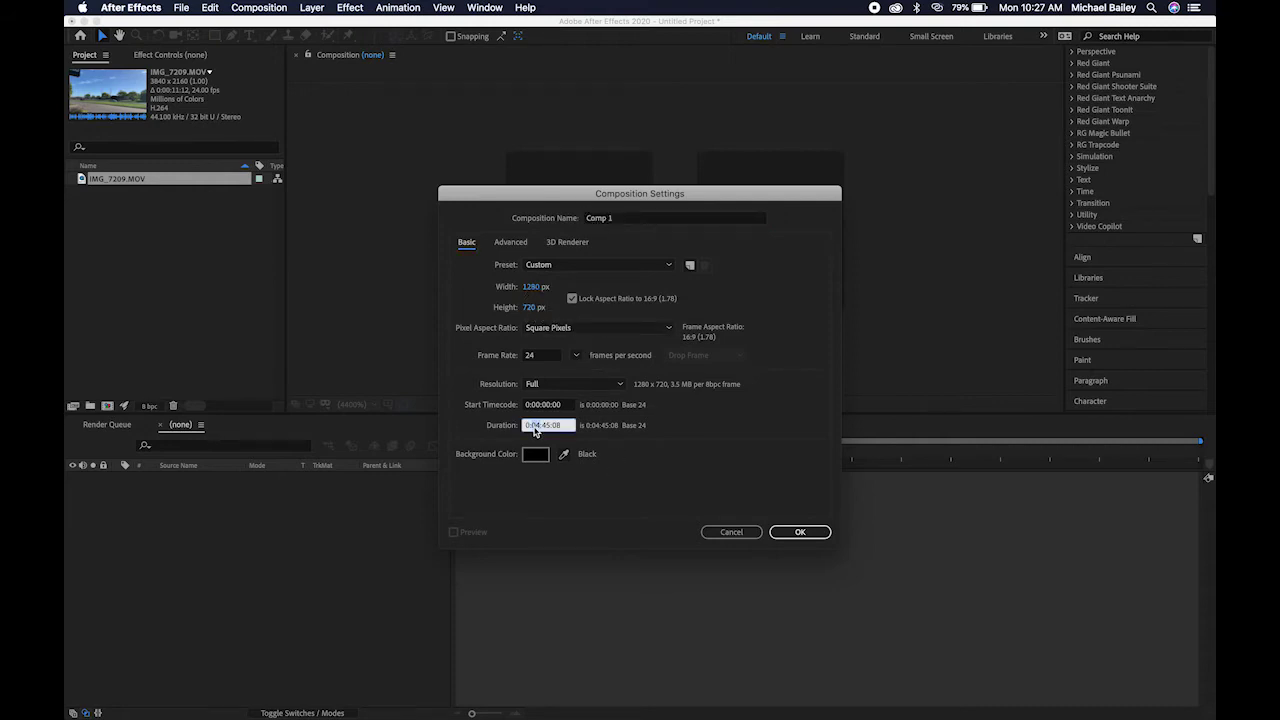
click(535, 430)
key(Delete)
key(Delete)
key(Delete)
key(Delete)
text(15)
click(806, 532)
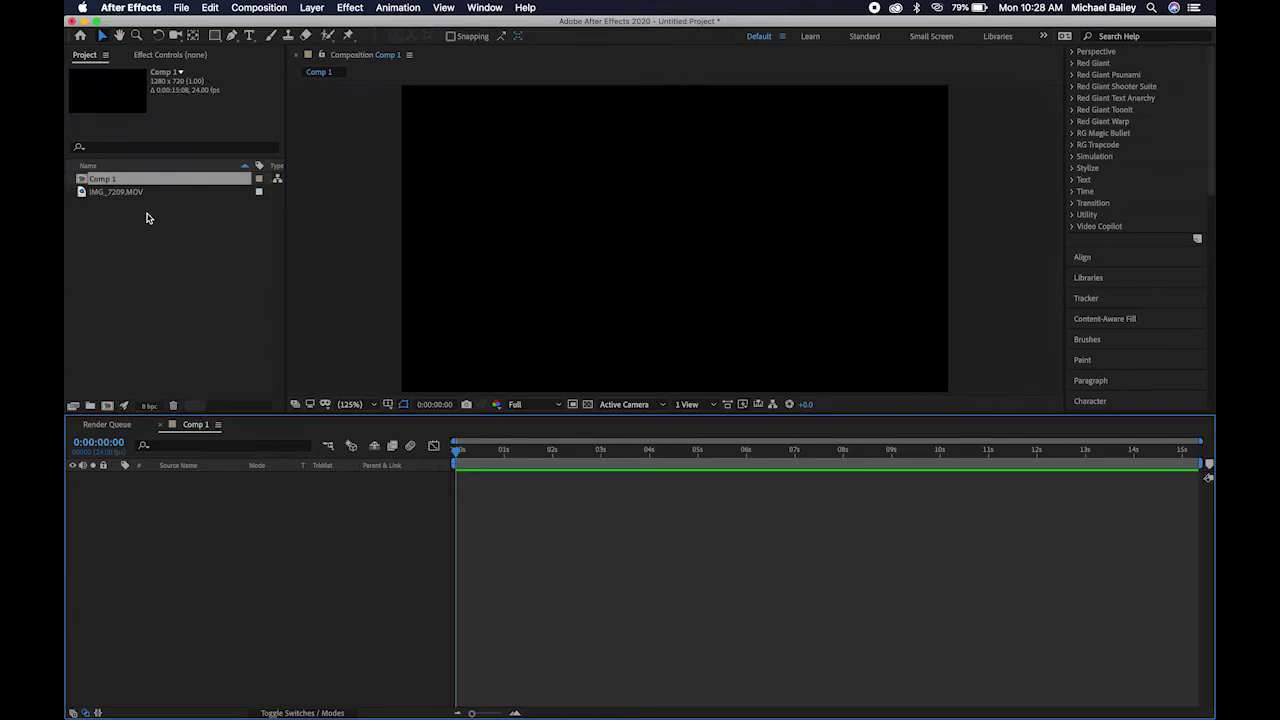
Add IMG_7209.MOV to the Comp 1 timeline and trim the composition to a work area ending where the clip ends.
drag(124, 196, 199, 527)
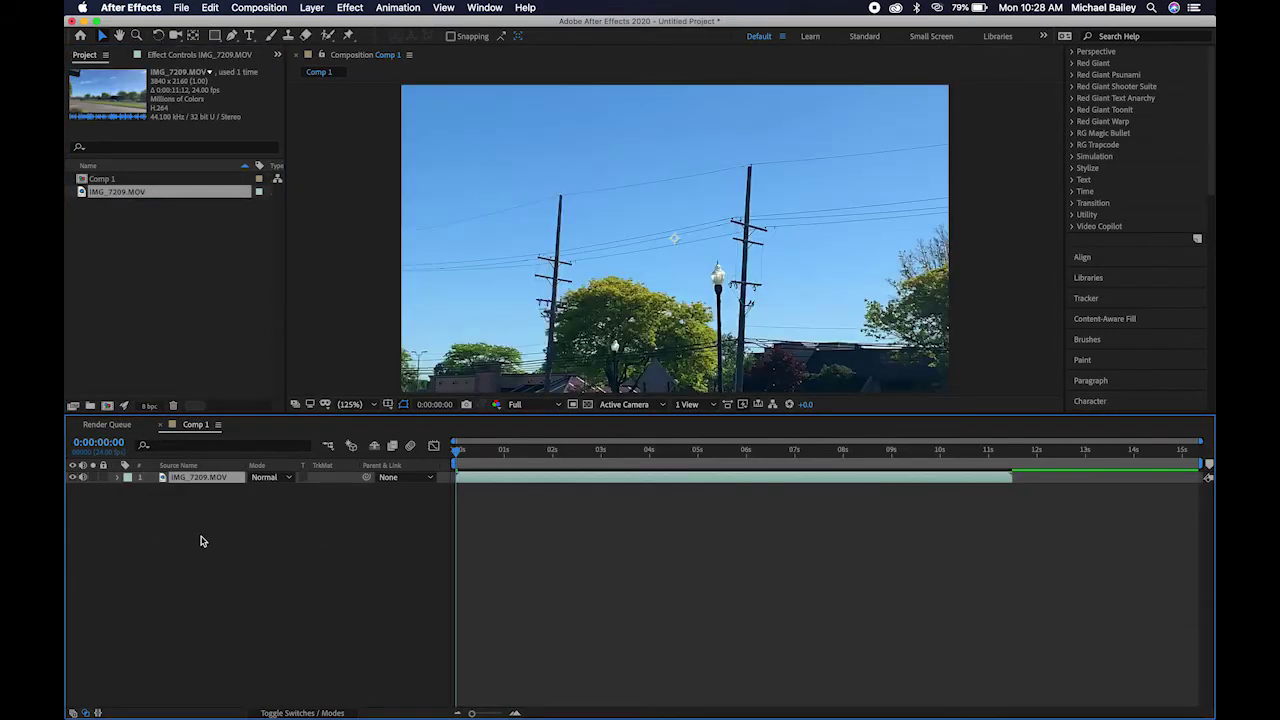
drag(993, 451, 1006, 463)
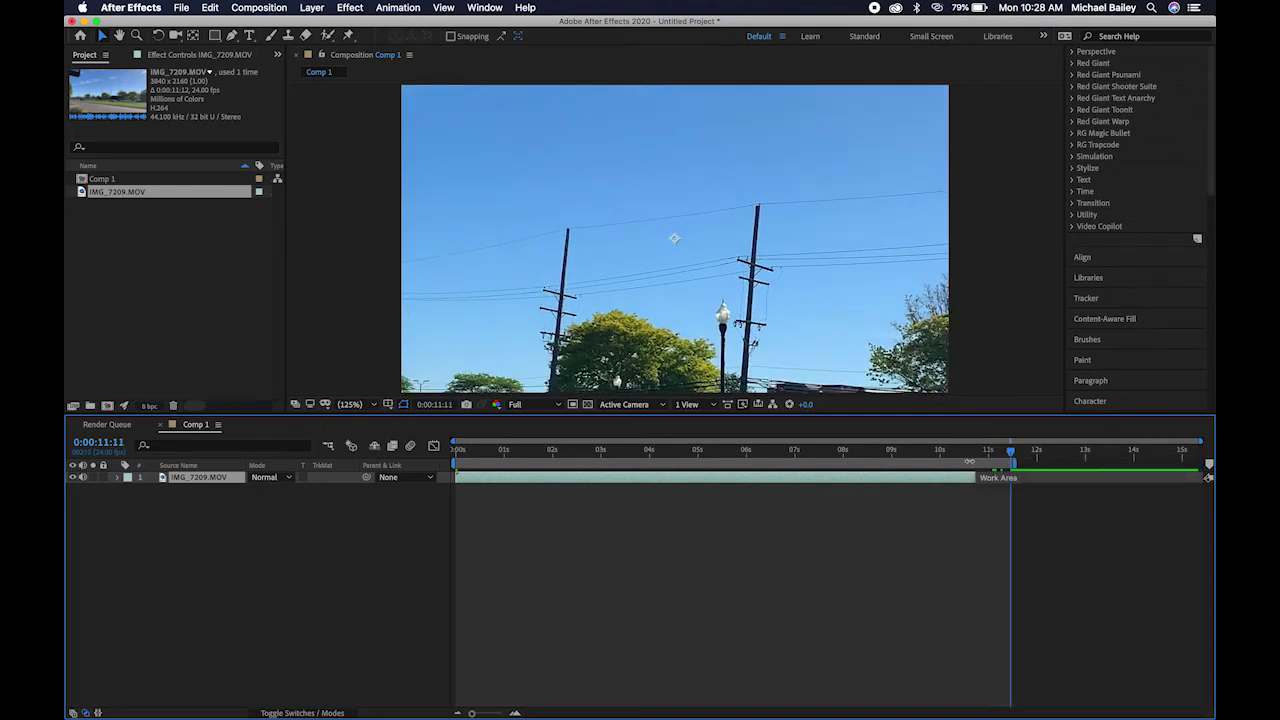
right_click(960, 466)
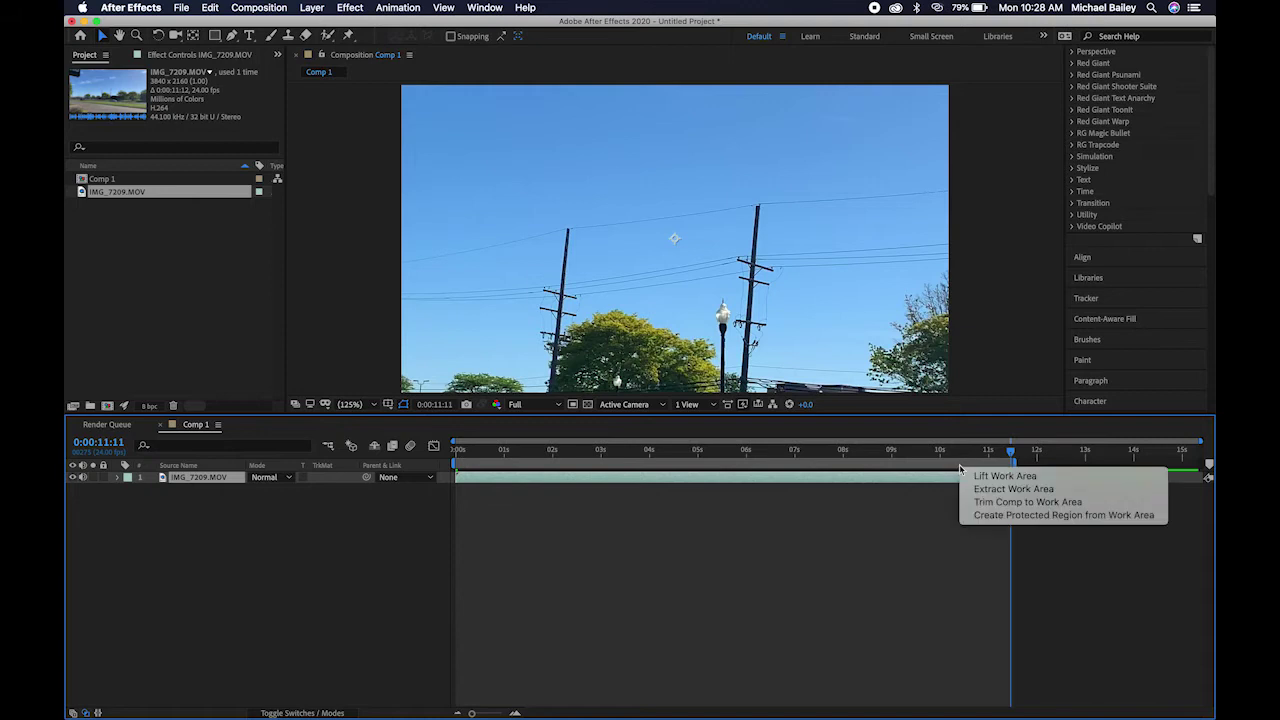
click(994, 502)
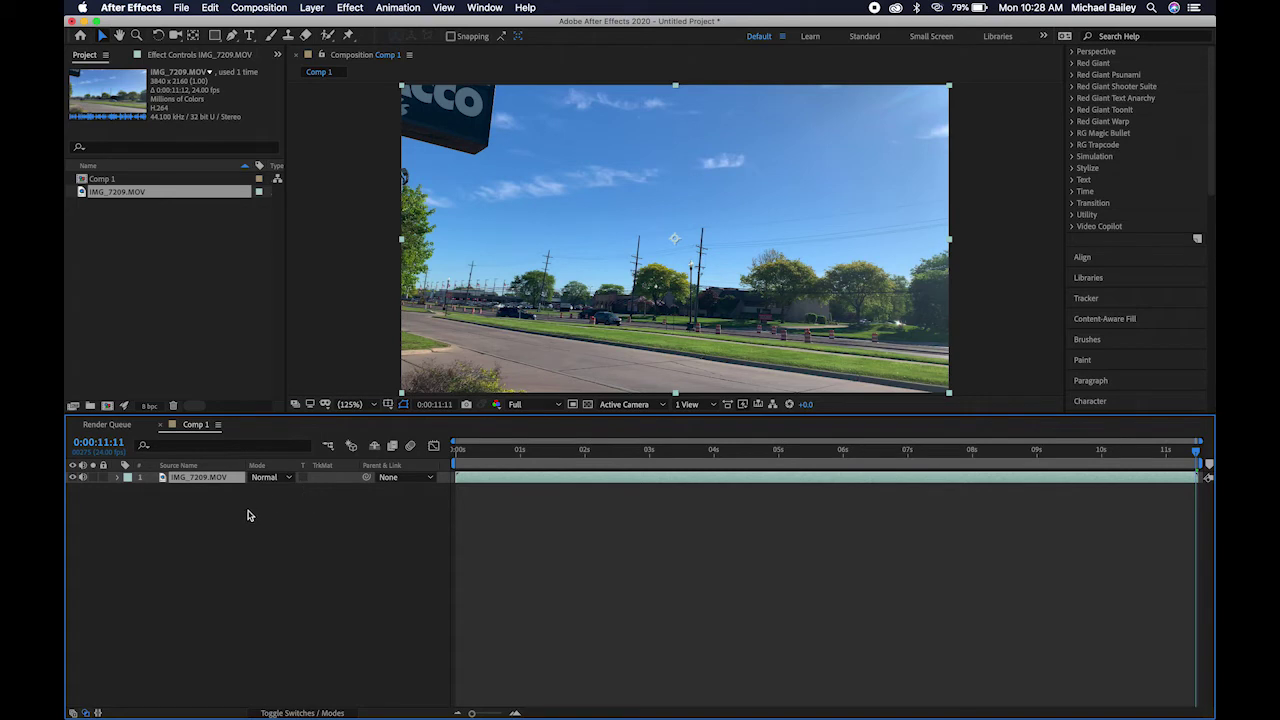
Pre-compose the IMG_7209.MOV layer as "movie footage", moving all attributes into the new composition.
key(super+shift+c)
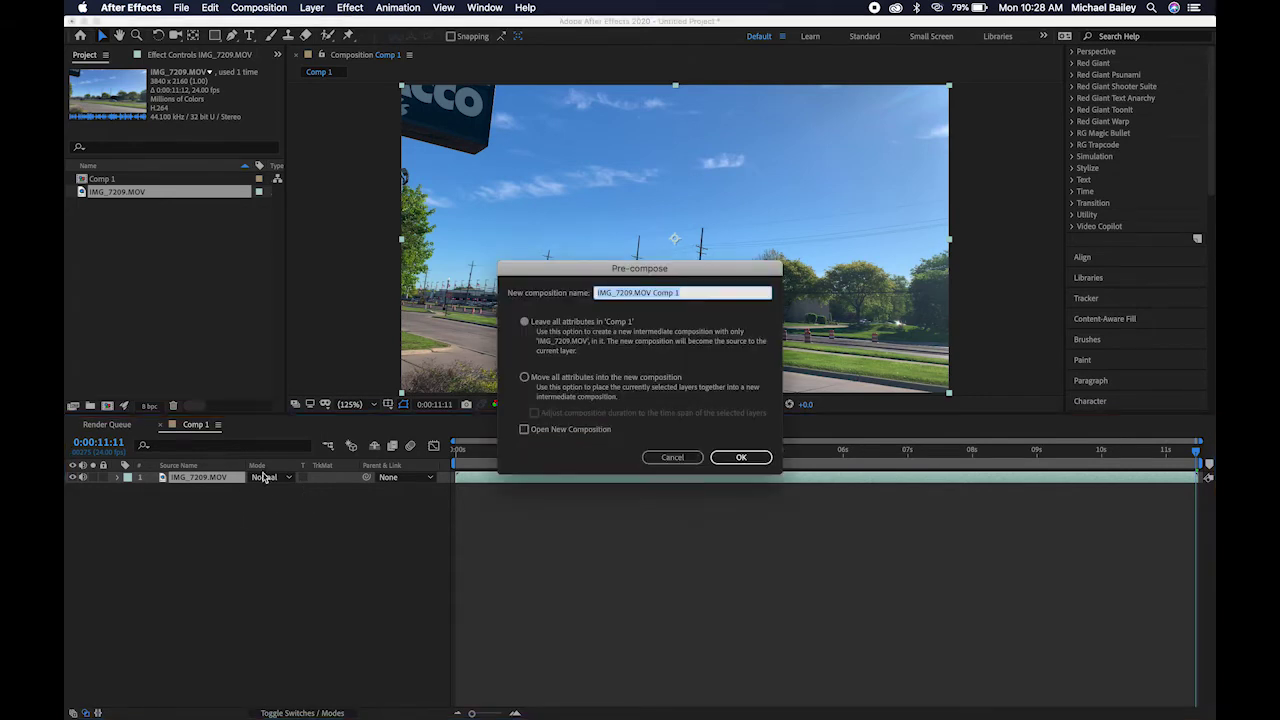
click(522, 378)
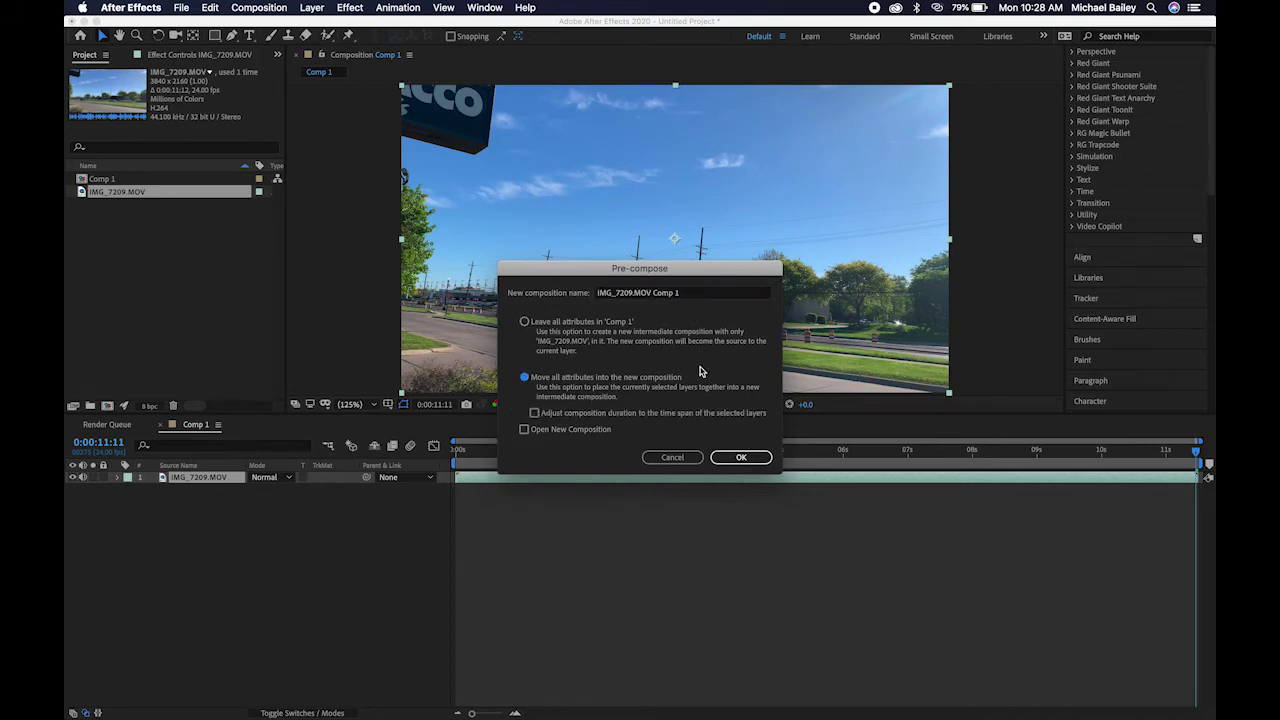
click(686, 295)
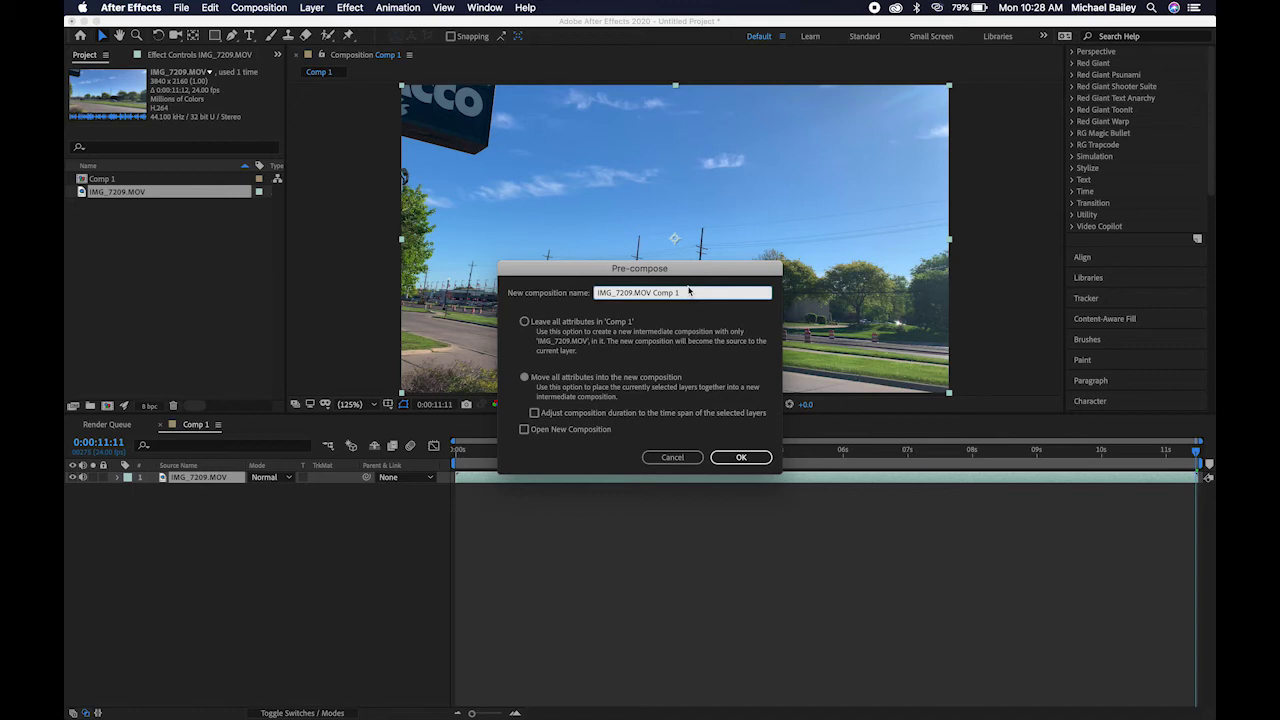
drag(676, 292, 566, 302)
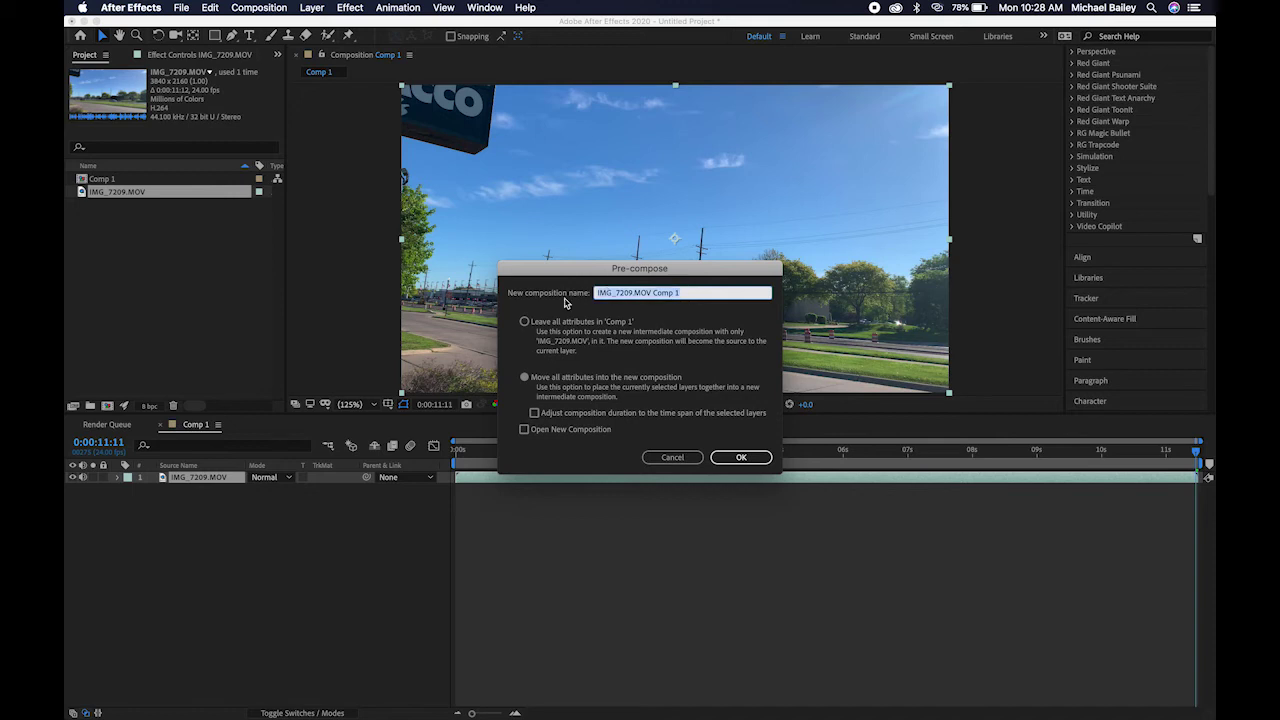
text(Int)
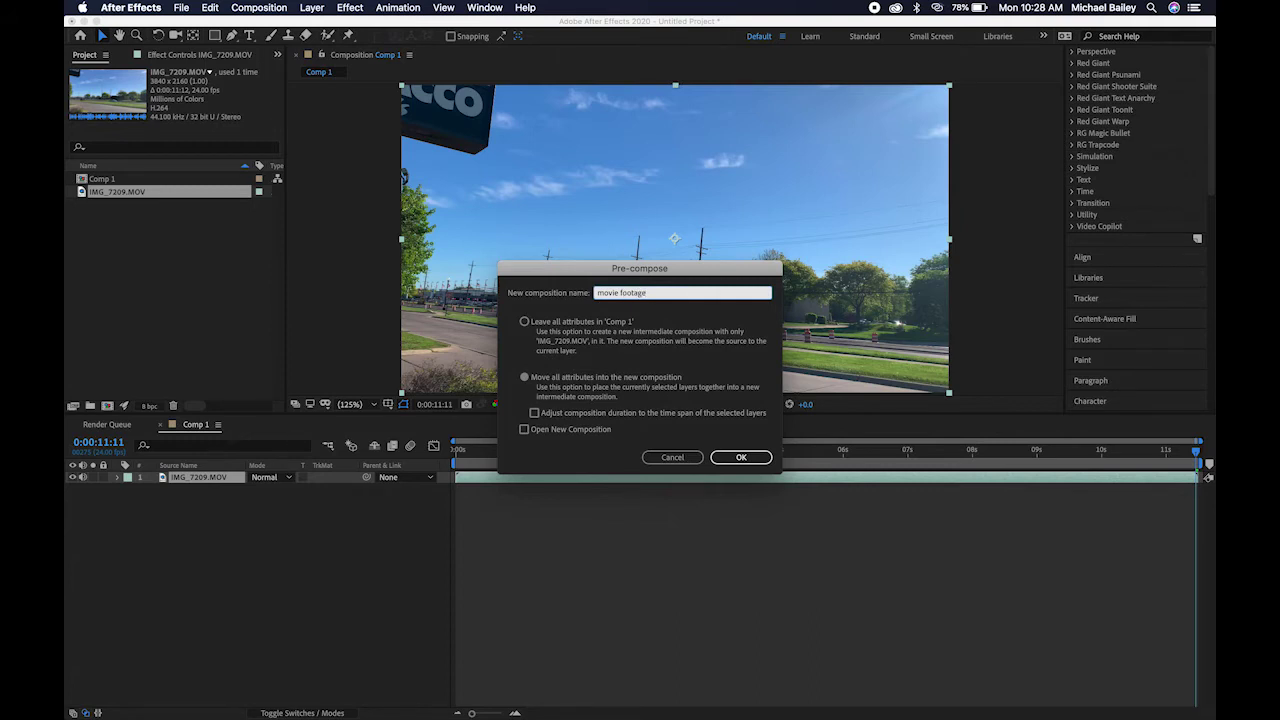
key(Return)
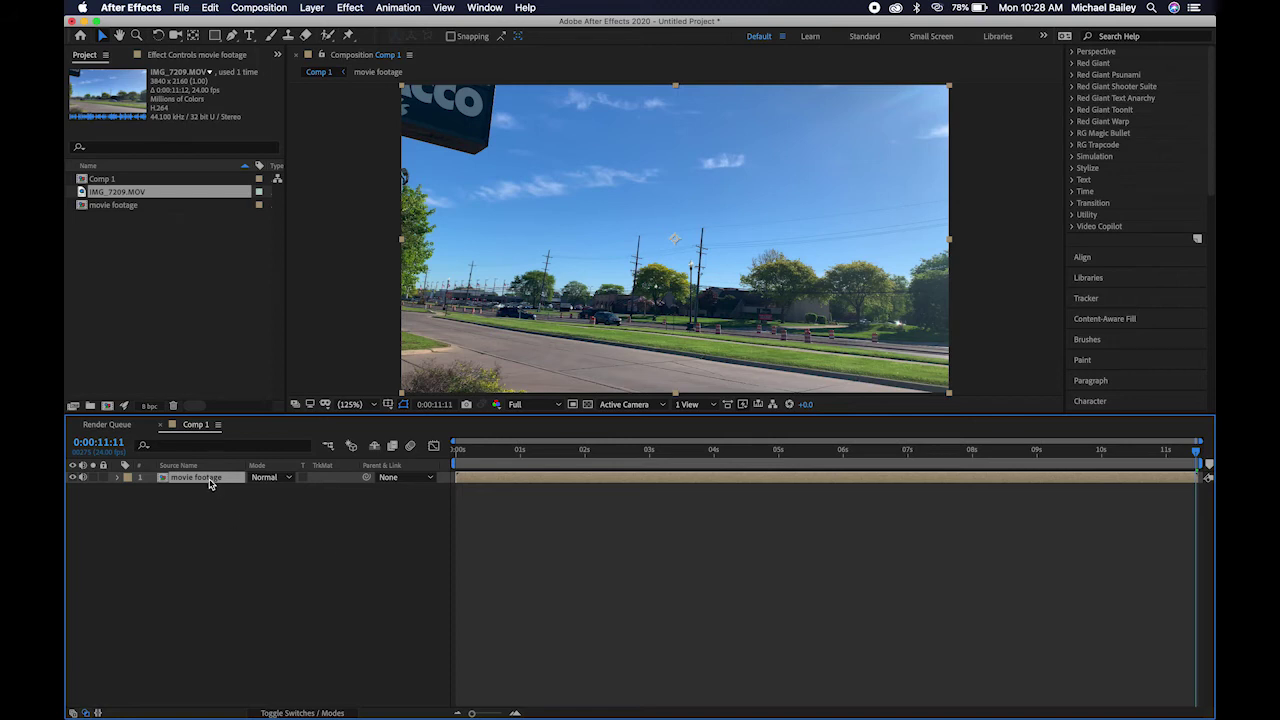
Run 3D camera tracking on the movie footage layer and create a solid and camera from a track point just above the distant treeline.
click(1088, 302)
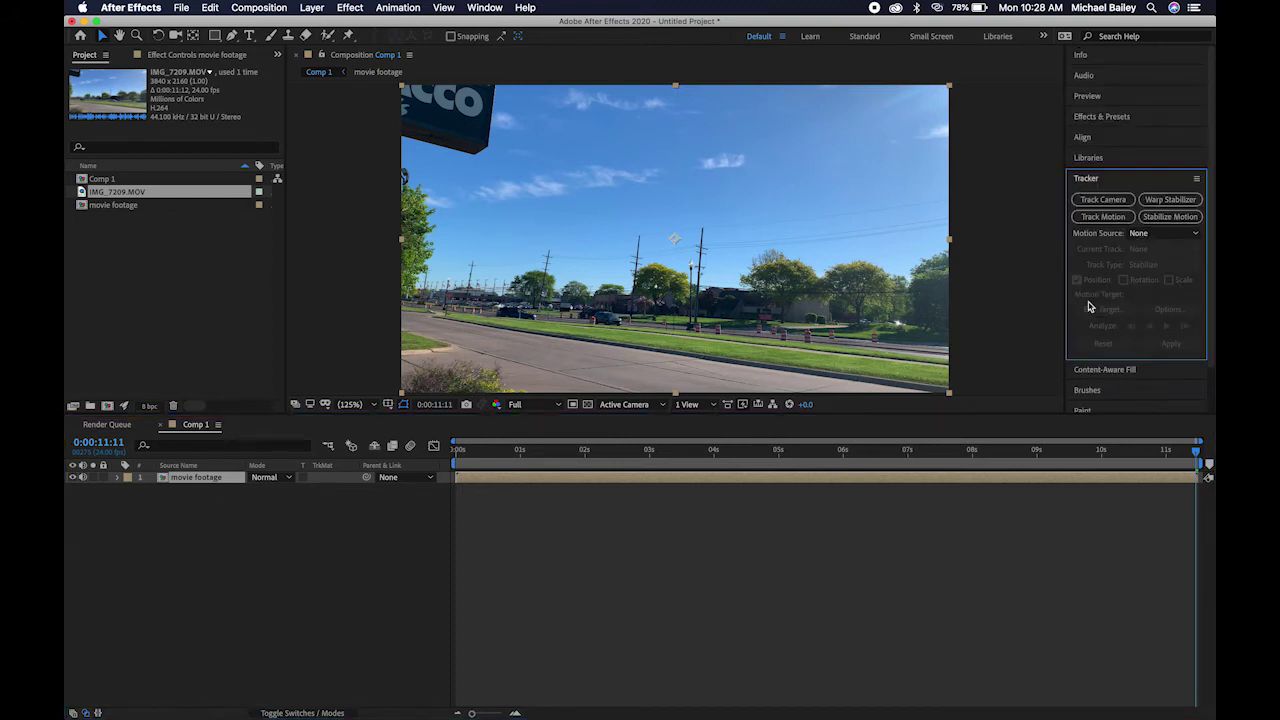
click(1104, 200)
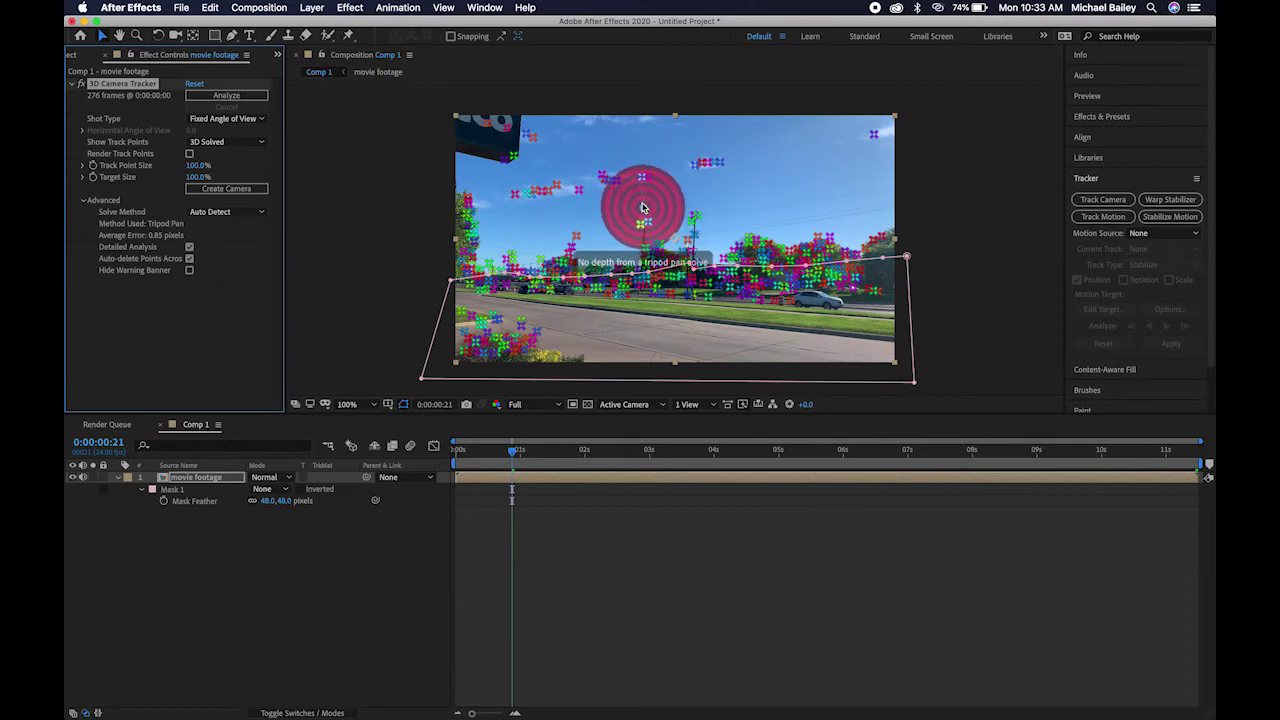
right_click(598, 237)
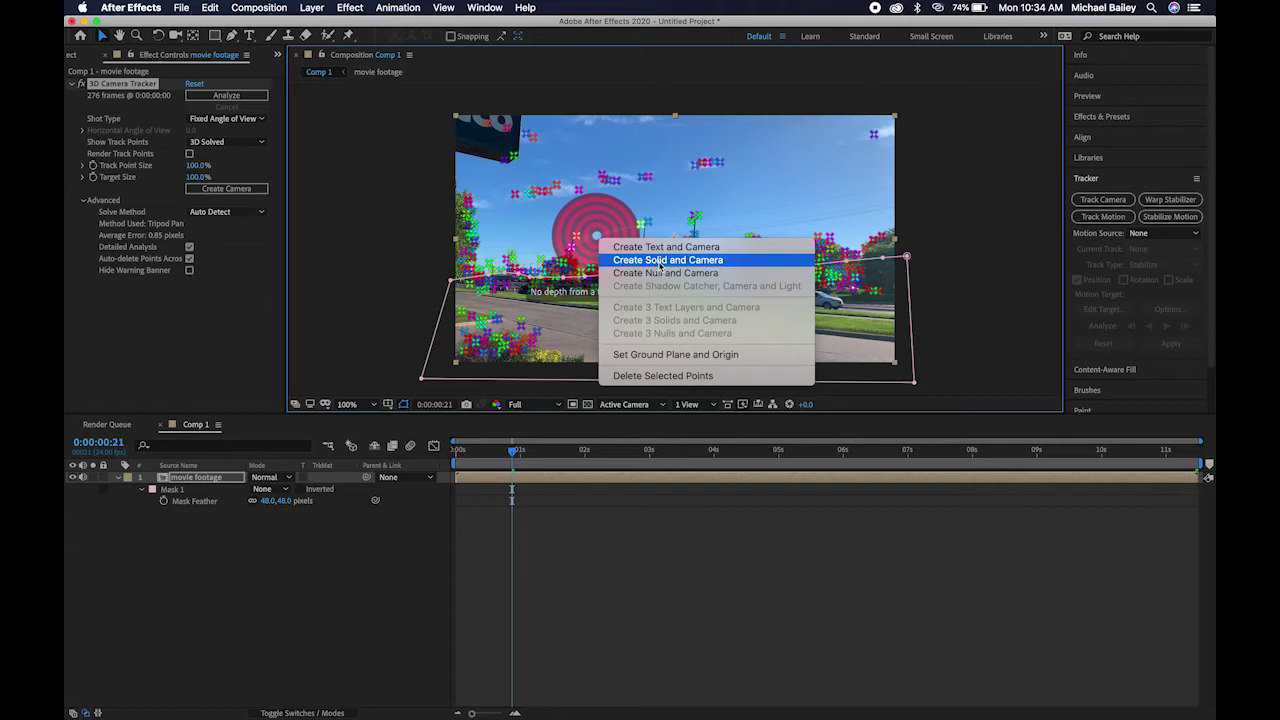
click(660, 261)
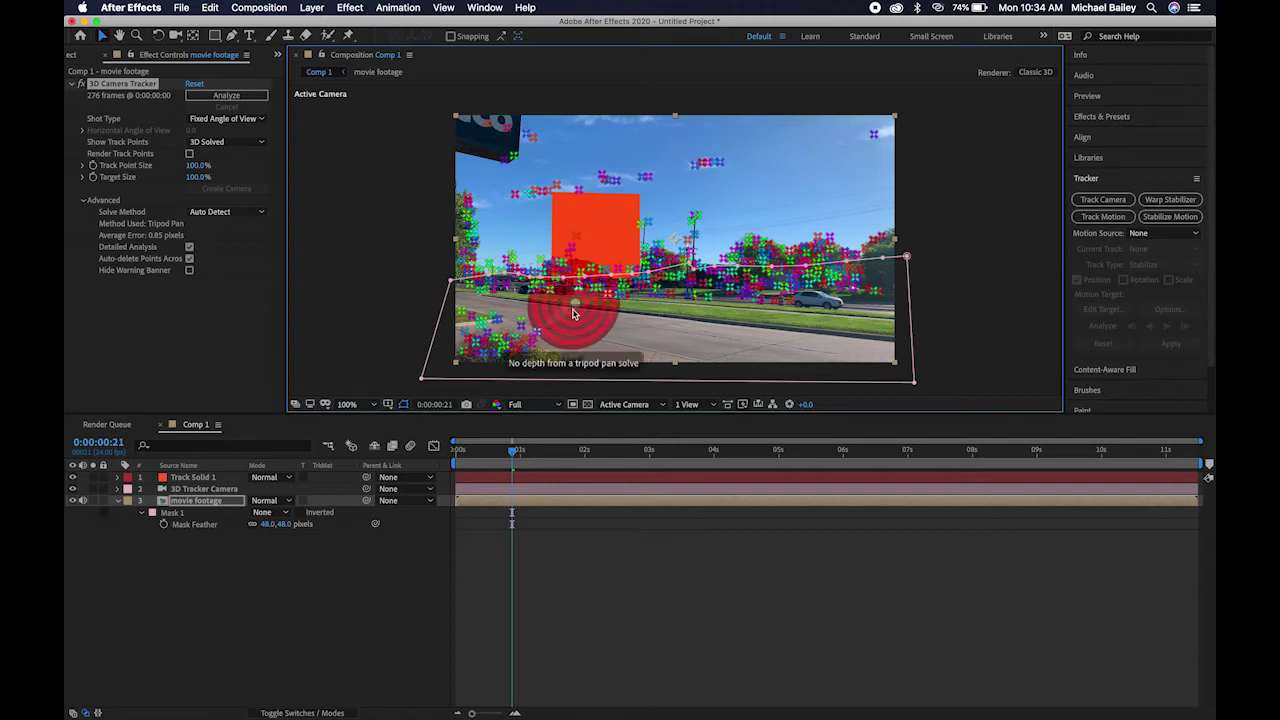
Scale Track Solid 1 up to about 1294% so it covers the whole frame, and hide the layer.
click(200, 479)
key(s)
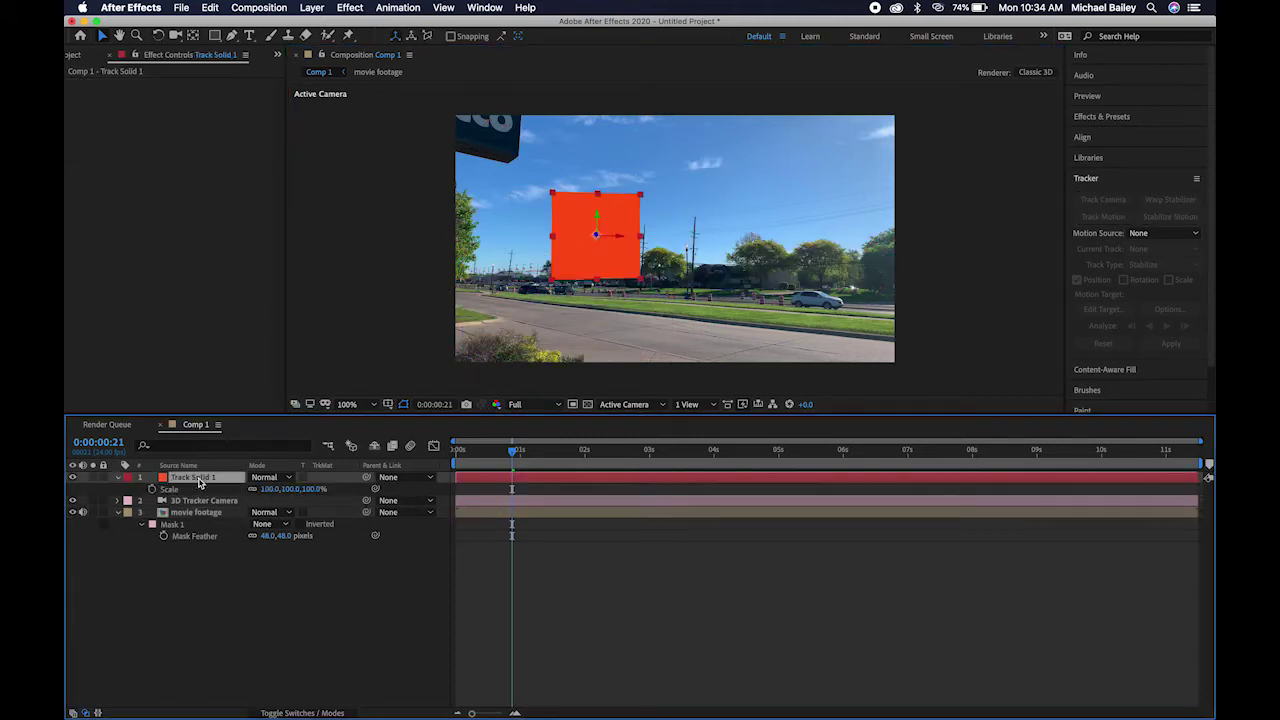
drag(288, 489, 1077, 499)
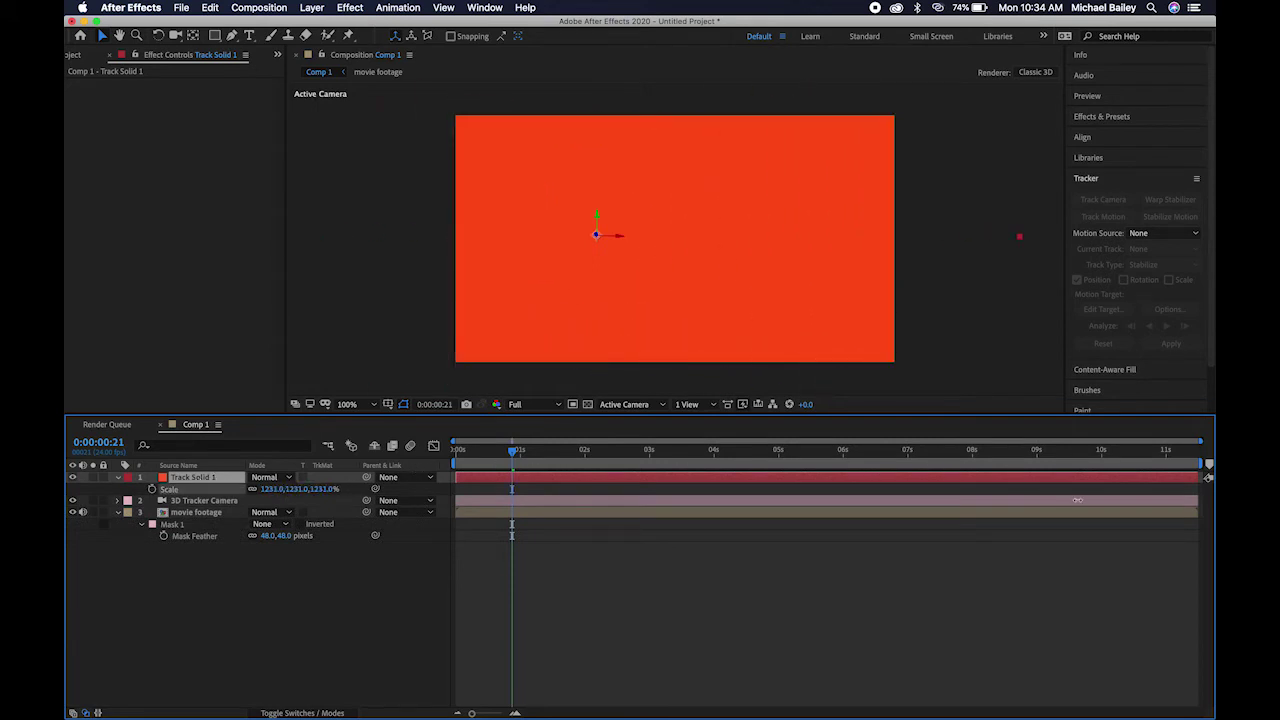
key(Return)
click(73, 480)
Draw a closed Pen mask on Track Solid 1 that follows the horizon and encloses the road and grass below it.
click(196, 478)
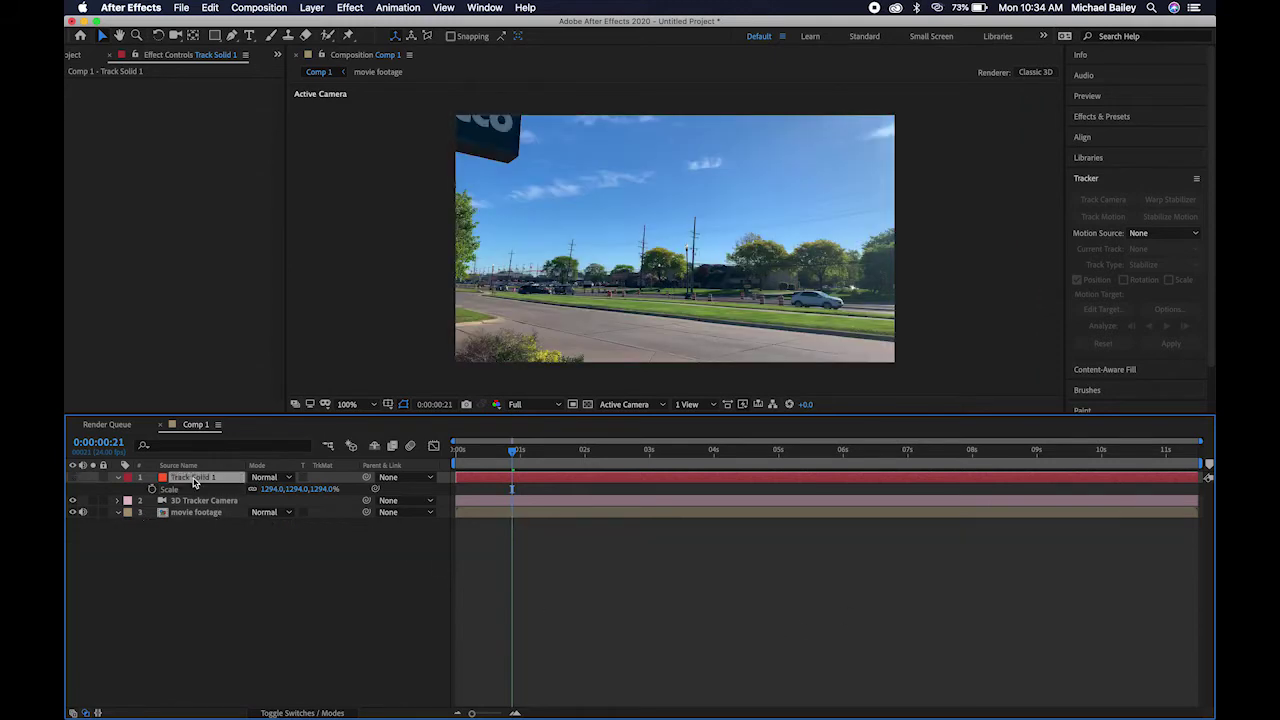
key(g)
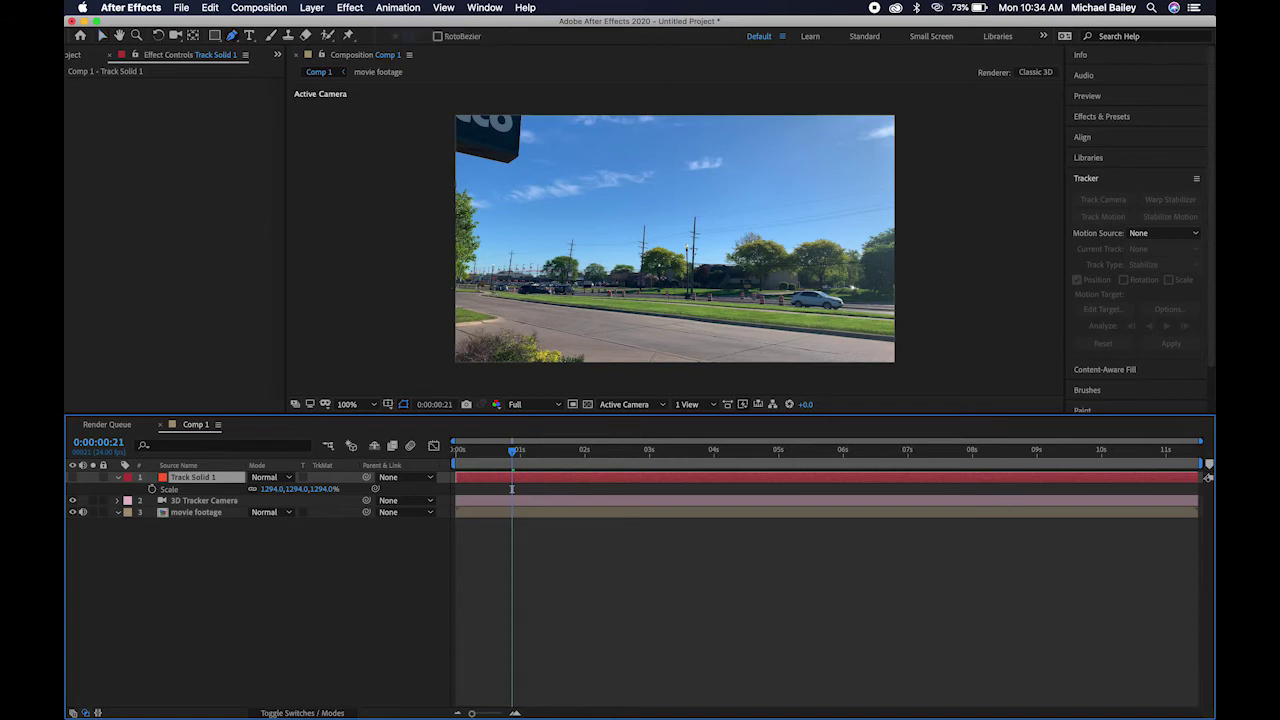
click(448, 277)
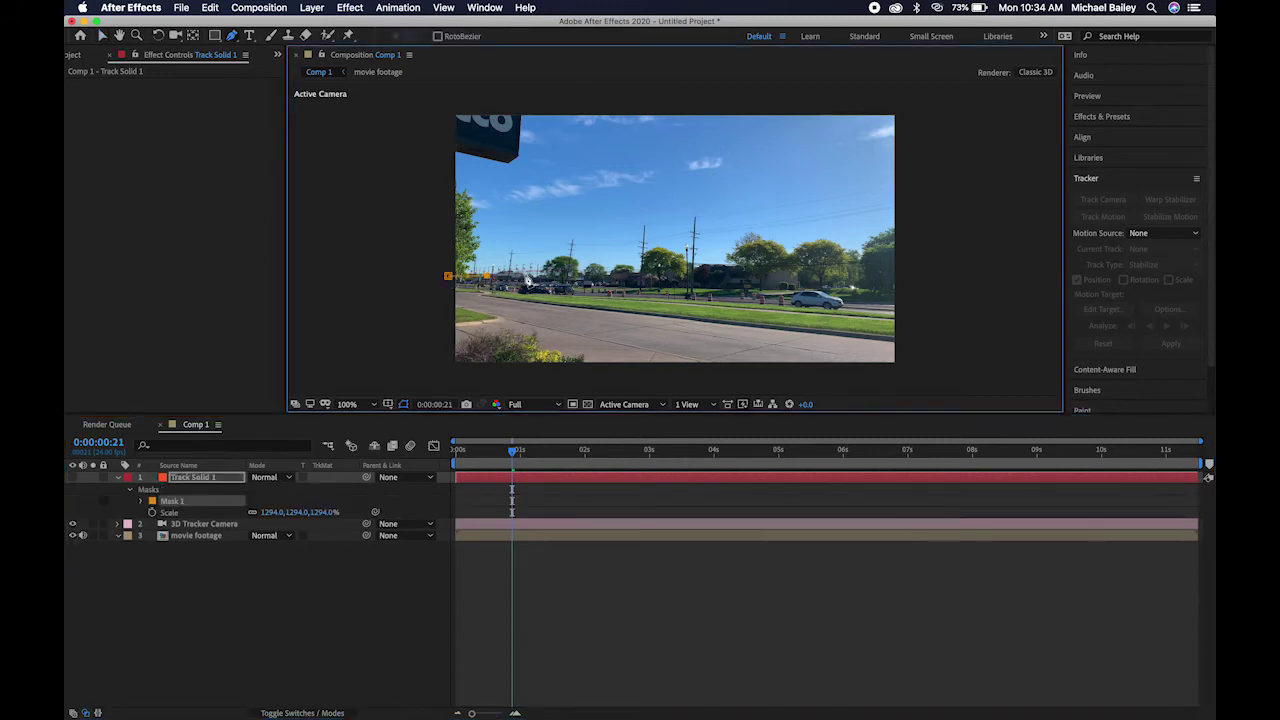
click(545, 278)
click(578, 275)
click(620, 271)
click(652, 269)
click(688, 268)
click(723, 266)
click(759, 265)
click(805, 264)
click(841, 263)
click(908, 261)
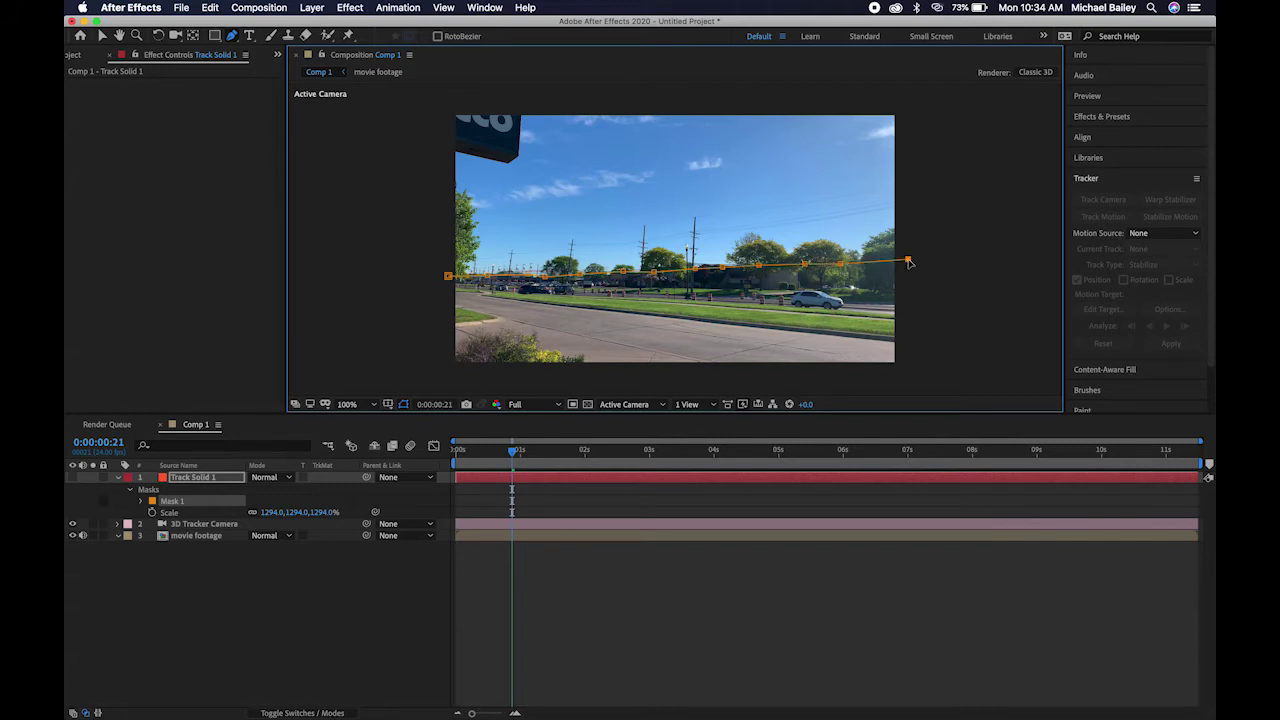
click(908, 371)
click(436, 378)
click(448, 276)
Pull the mask's four outer corner points well beyond both sides of the frame and turn Track Solid 1's visibility back on.
drag(448, 277, 362, 279)
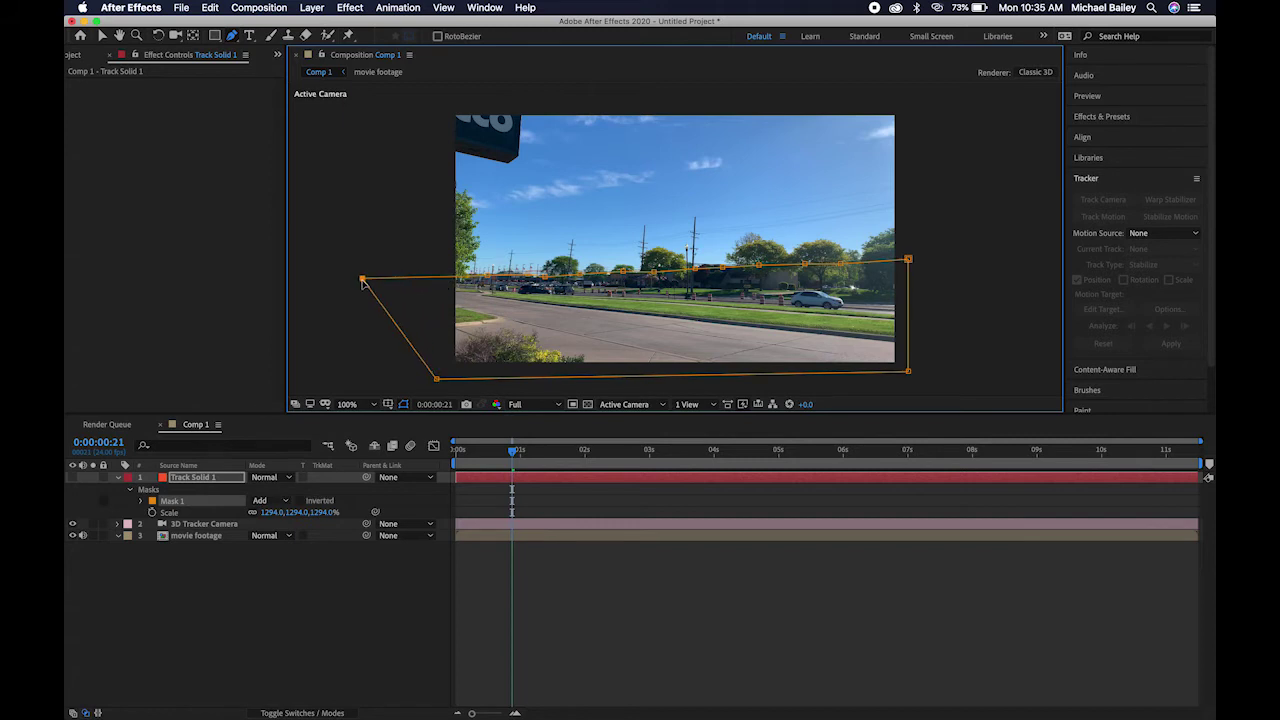
drag(436, 379, 368, 392)
drag(908, 259, 1010, 259)
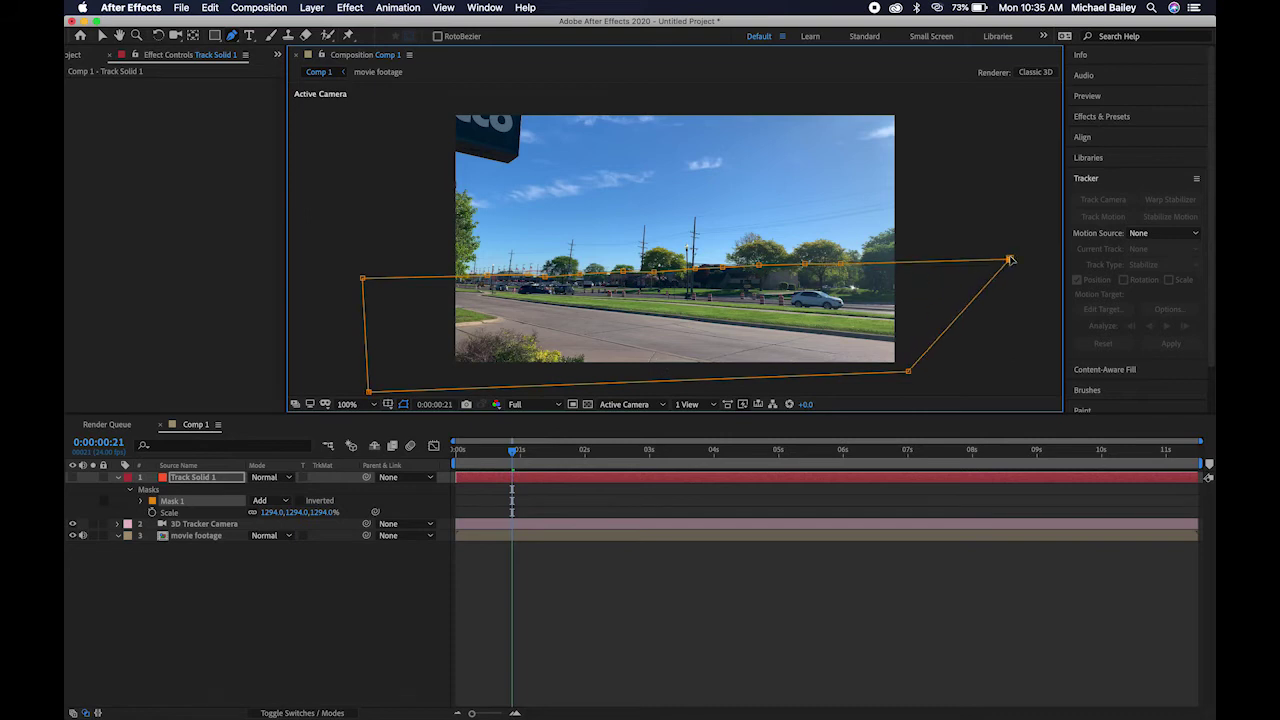
drag(908, 370, 1005, 401)
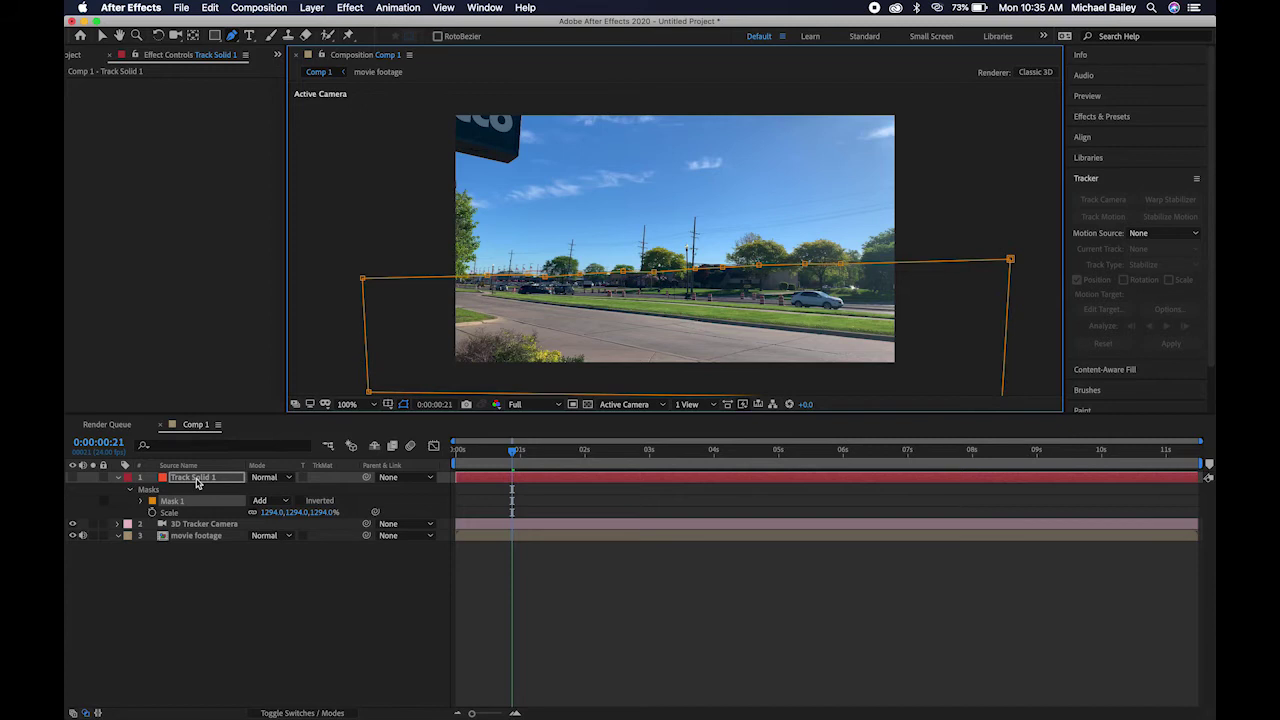
click(72, 478)
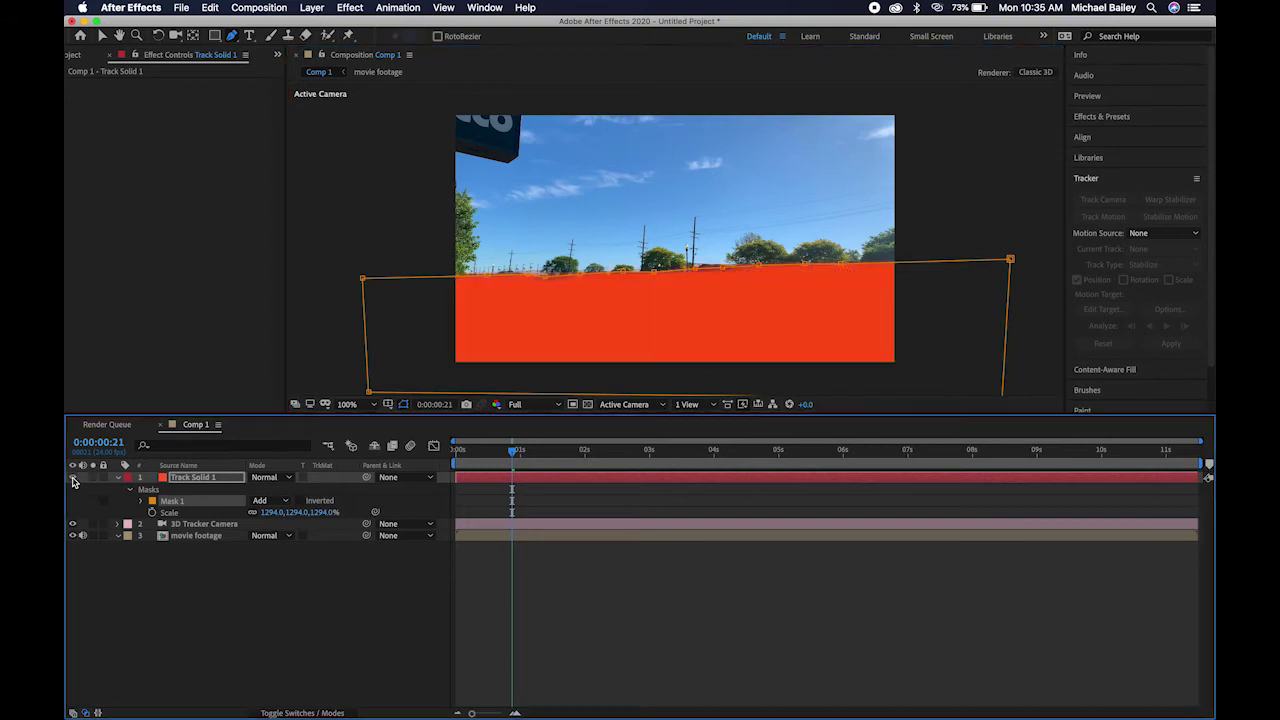
Duplicate the movie footage layer, place the copy directly below Track Solid 1, and hide the original footage layer.
click(197, 537)
key(super+d)
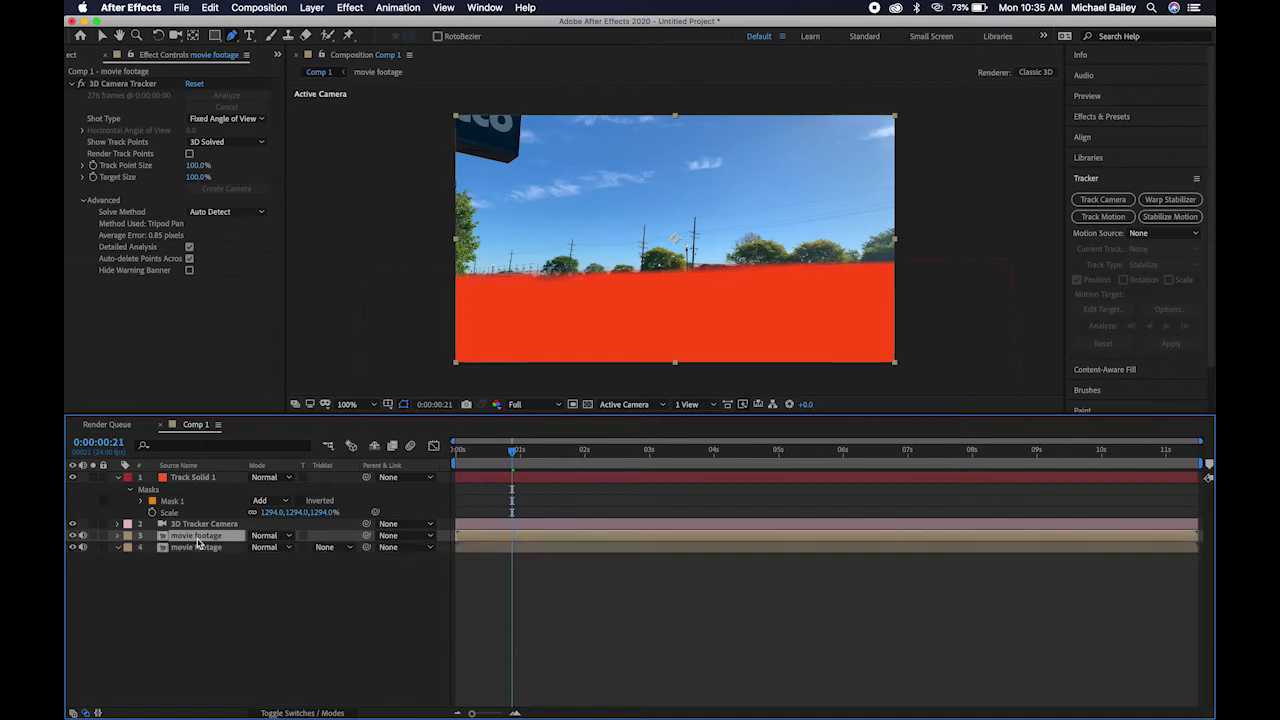
mouse_move(198, 543)
mouse_down()
mouse_move(197, 494)
mouse_move(197, 523)
mouse_up()
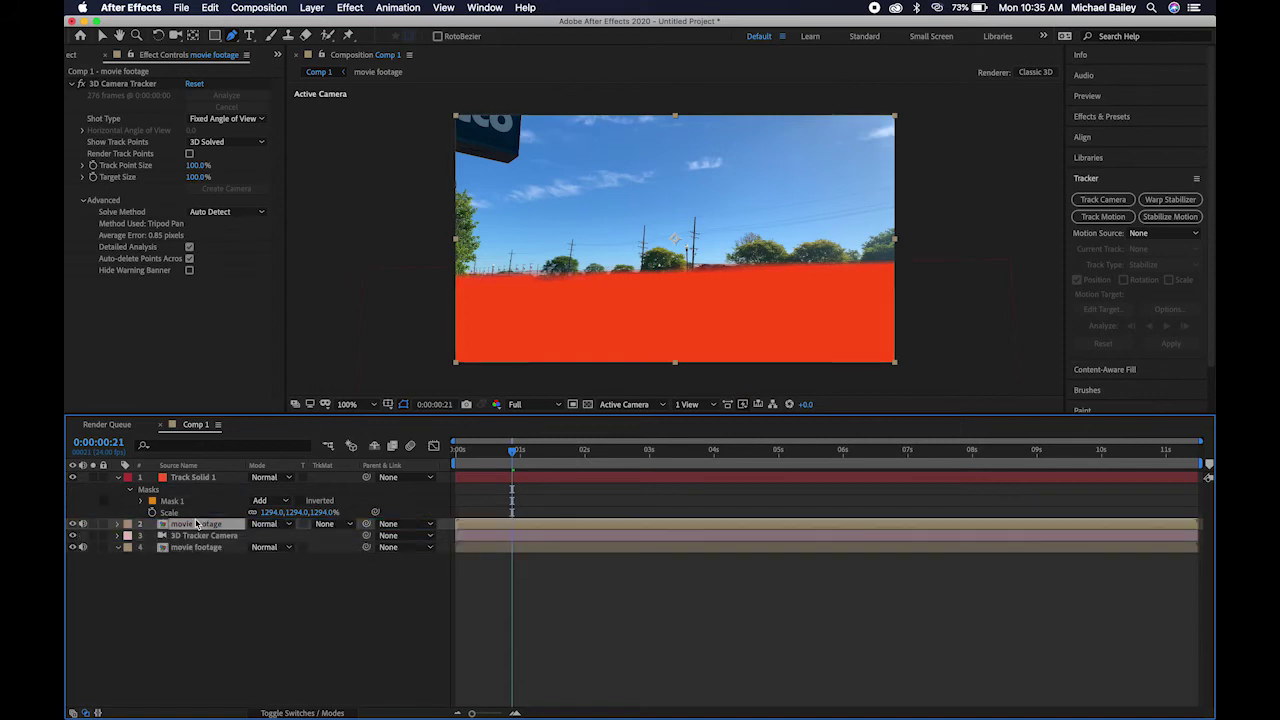
click(70, 548)
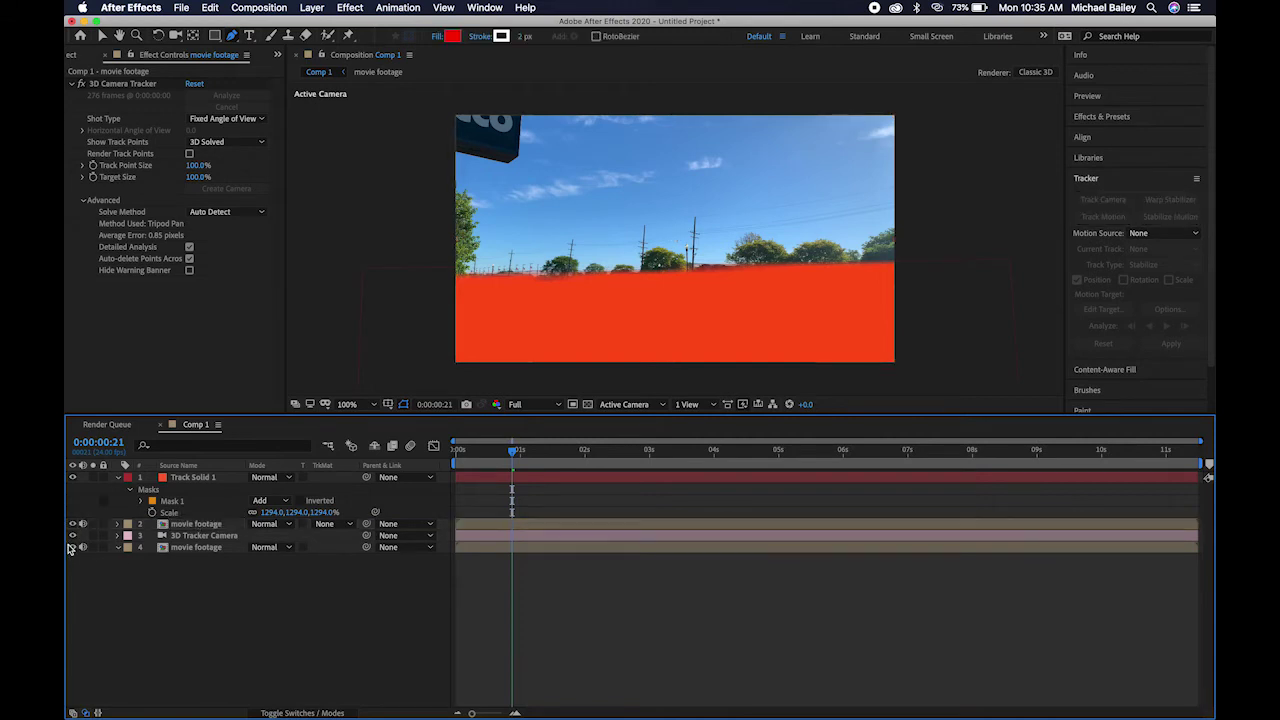
Hide the original movie footage layer and set the upper copy's track matte to Alpha Matte "Track Solid 1".
click(72, 549)
click(334, 525)
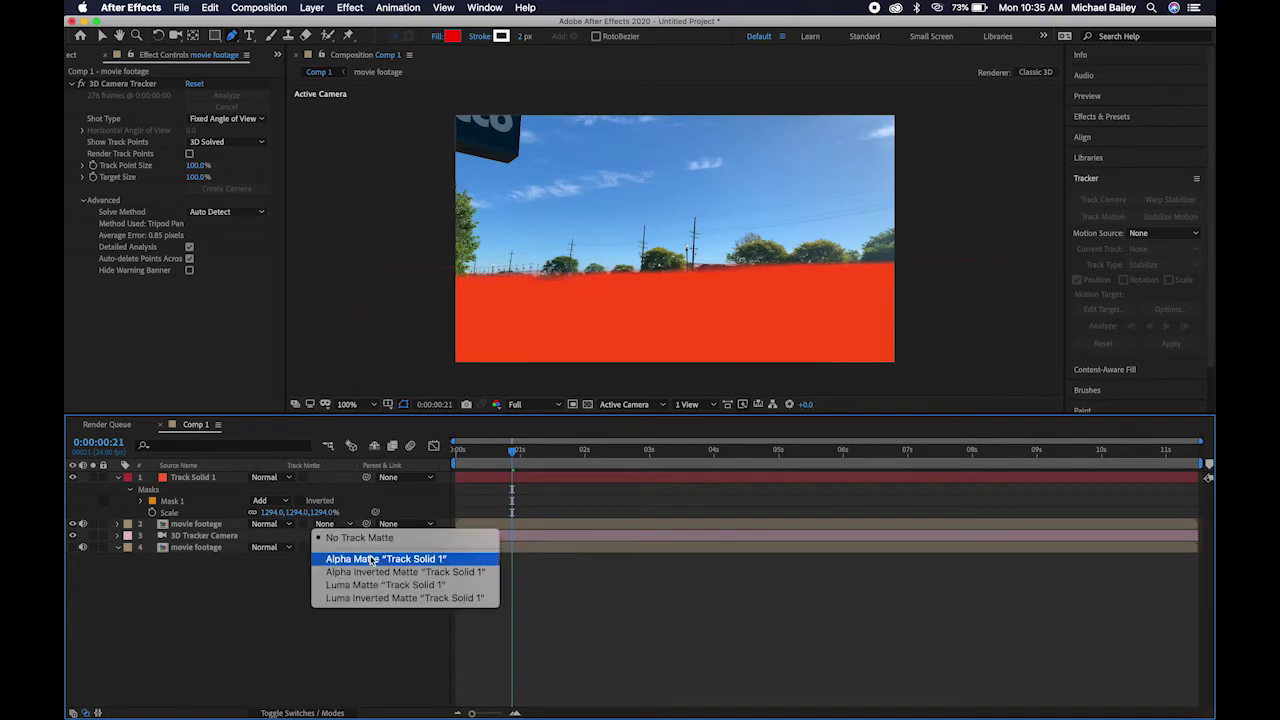
click(370, 556)
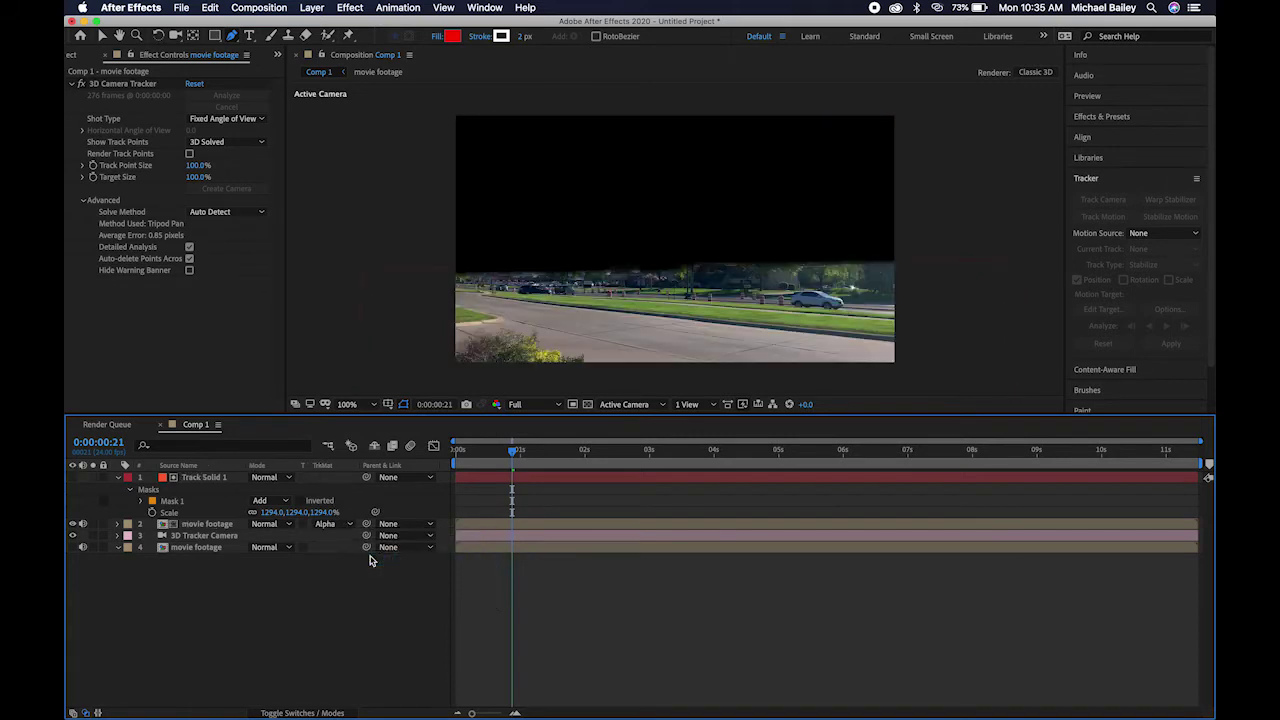
Set the feather of Track Solid 1's Mask 1 to 1.0 pixel and preview how the matted ground follows the footage.
click(171, 501)
key(f)
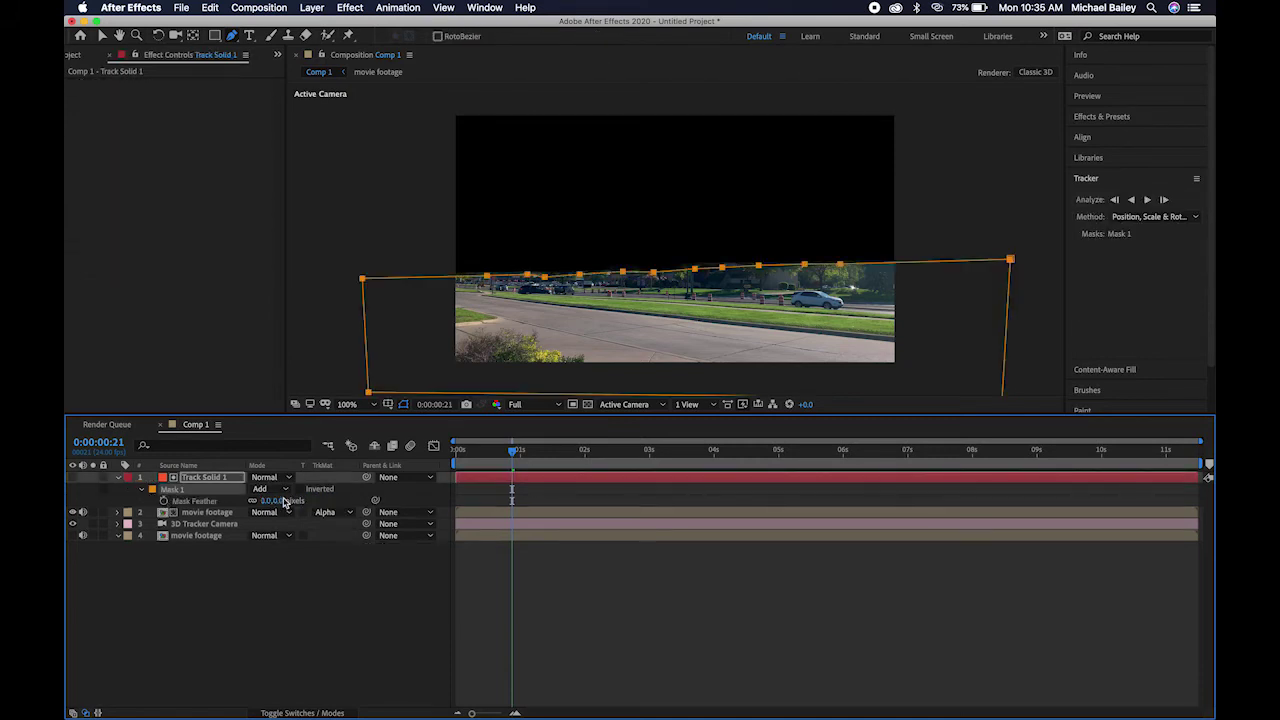
mouse_move(272, 501)
mouse_down()
mouse_move(300, 502)
mouse_move(280, 508)
mouse_up()
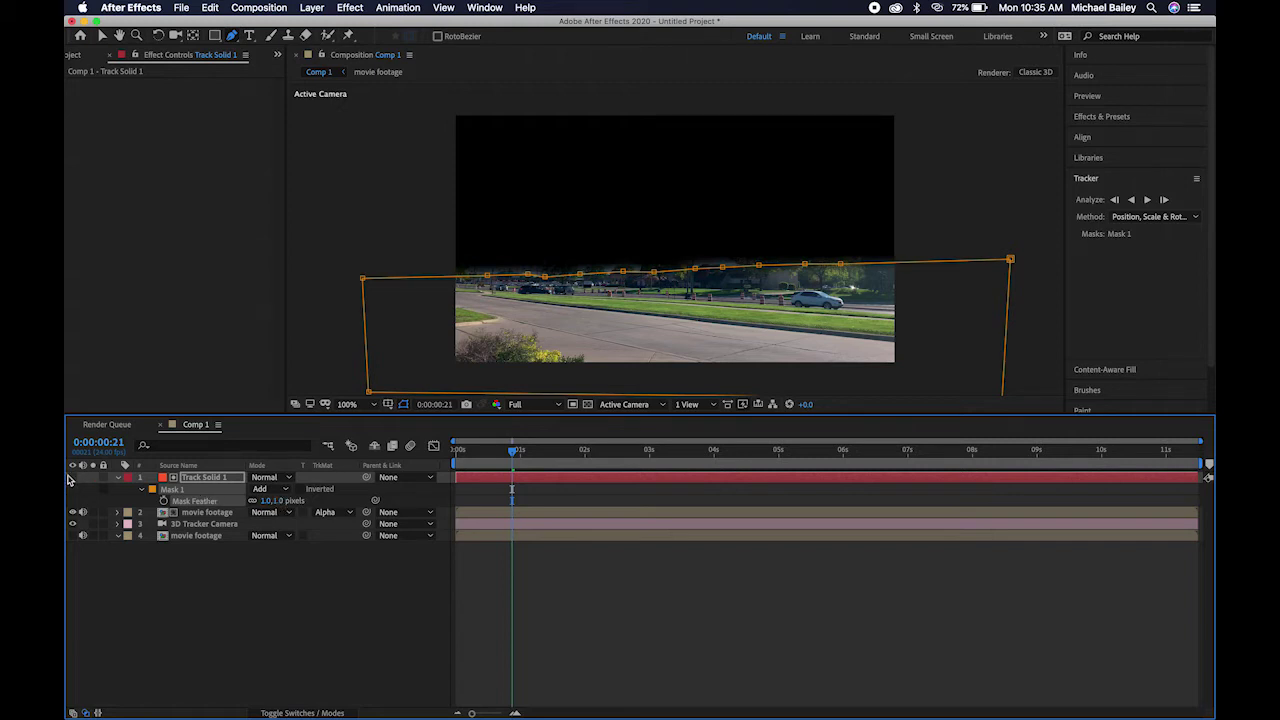
key(space)
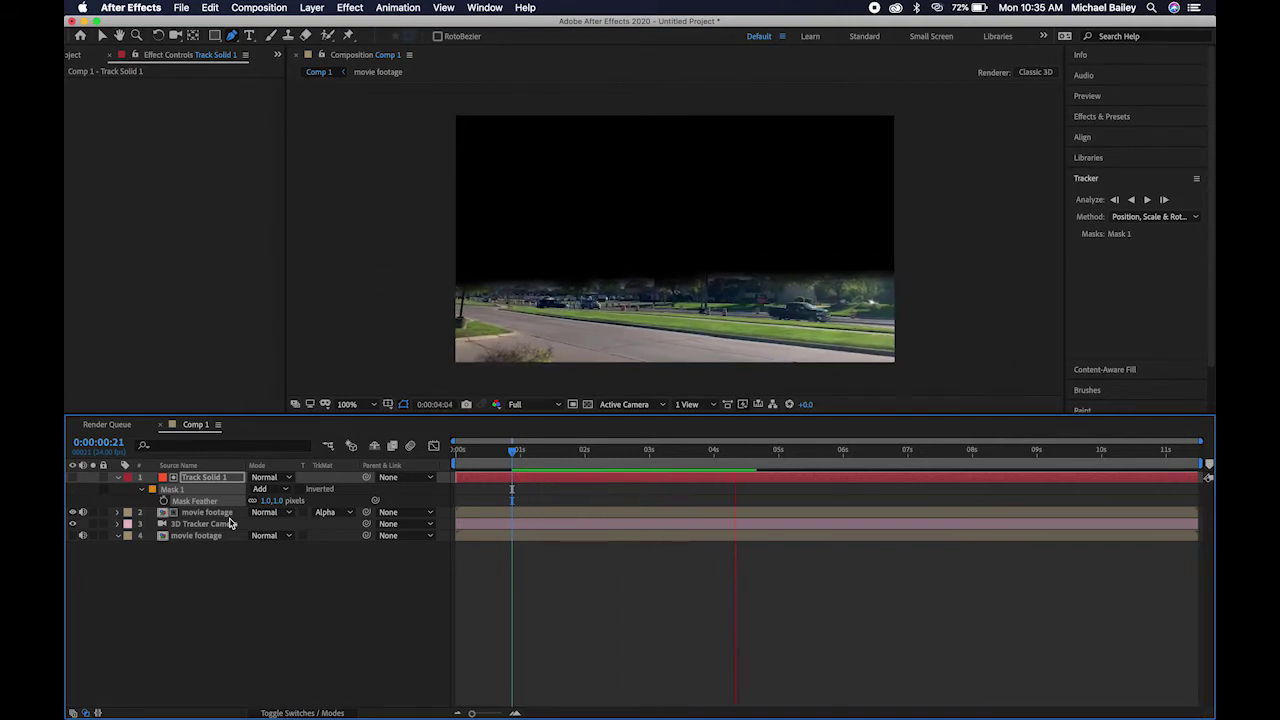
key(space)
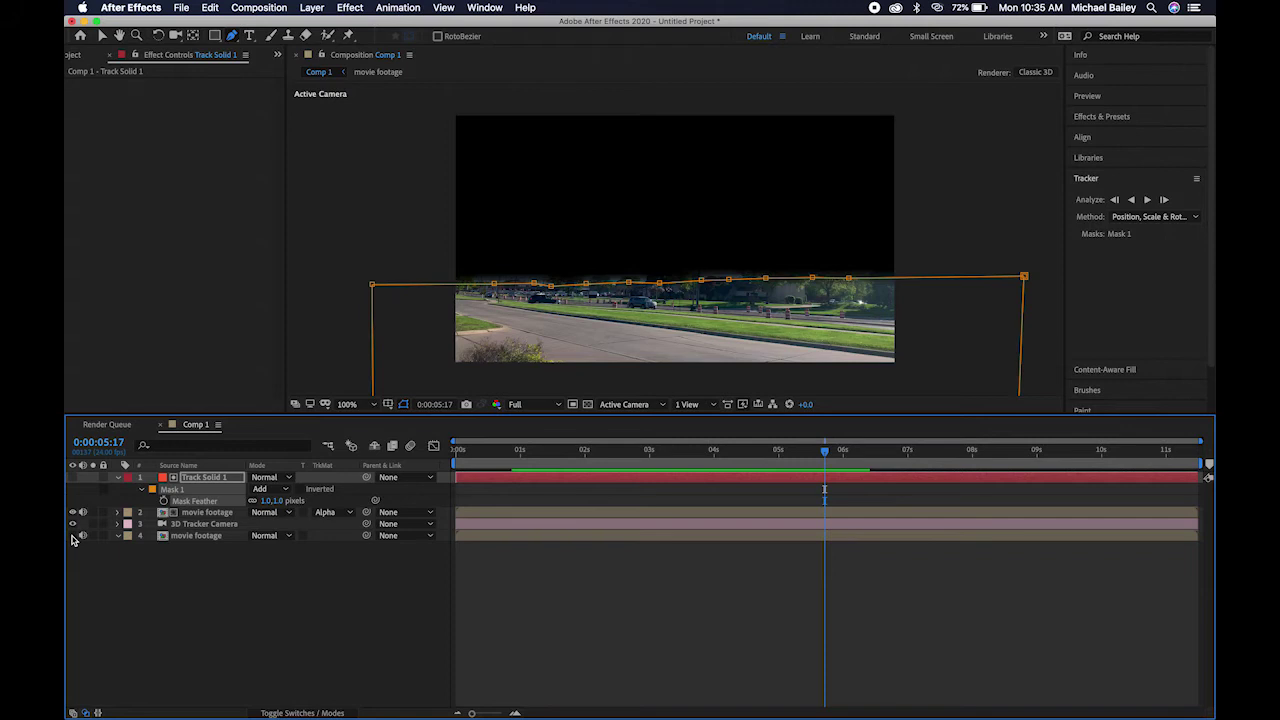
Turn the original movie footage layer's visibility back on and apply the Color Key effect to it.
click(72, 536)
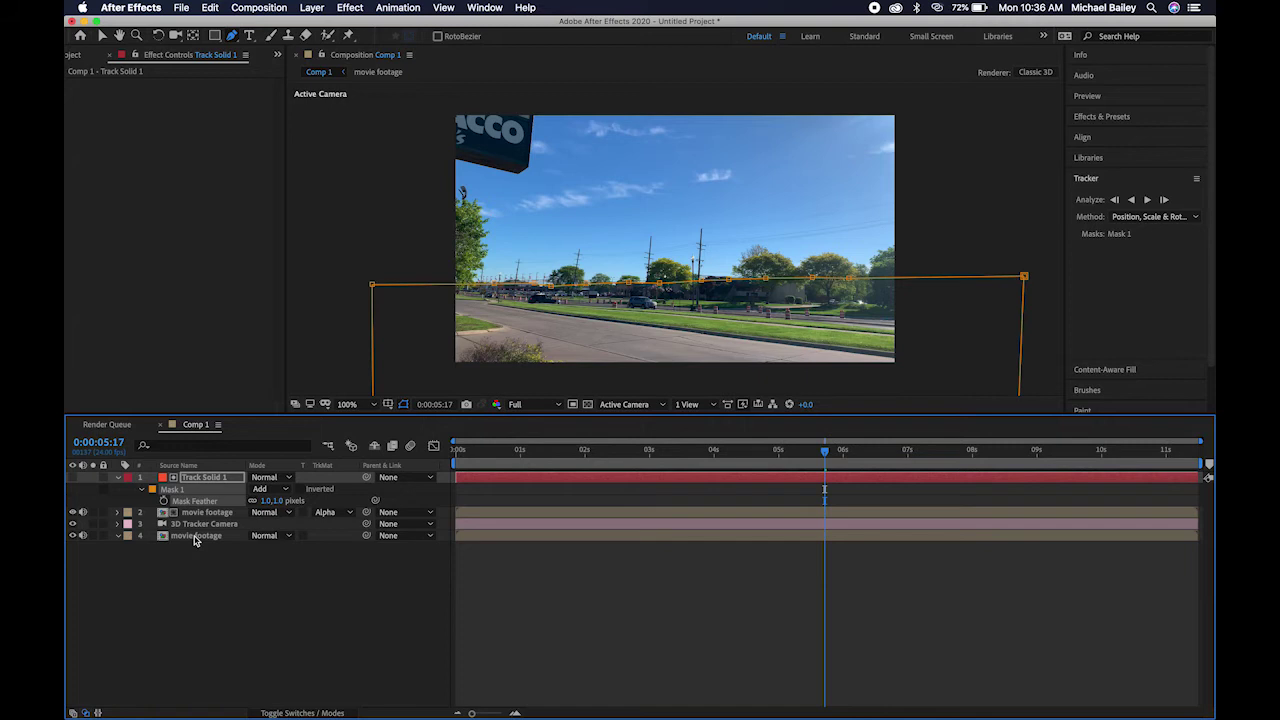
click(195, 537)
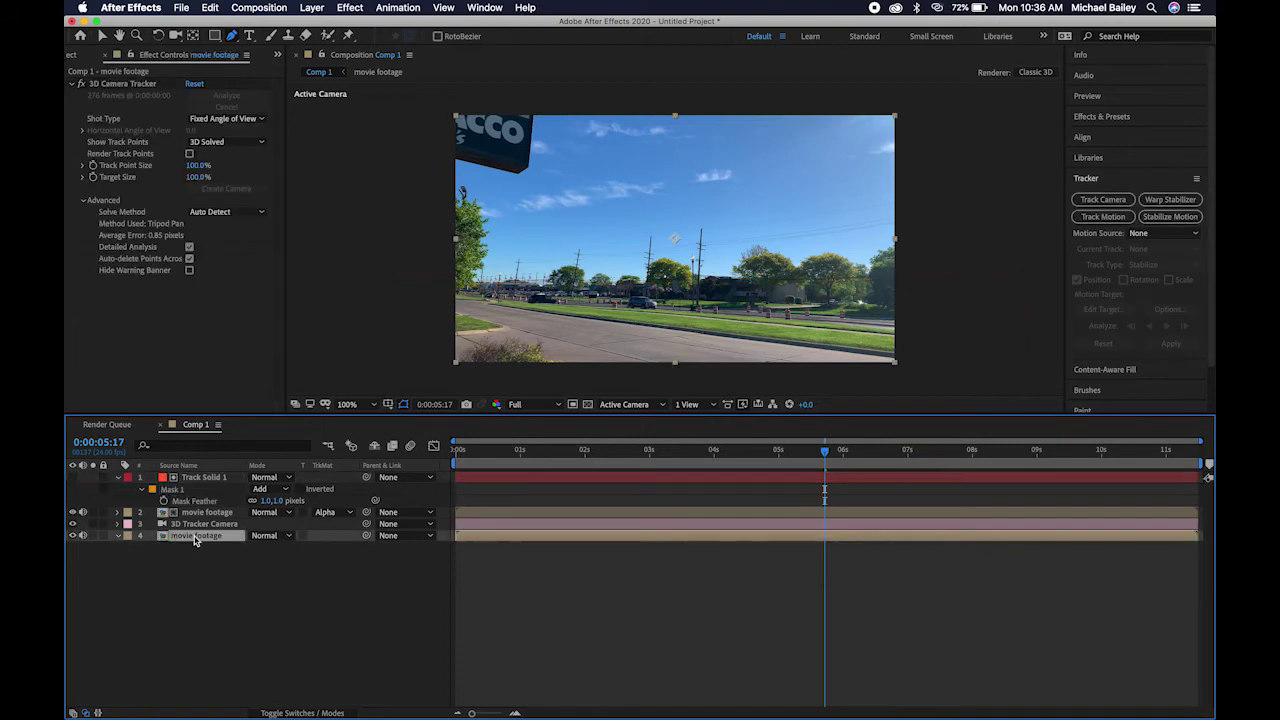
key(ctrl+space)
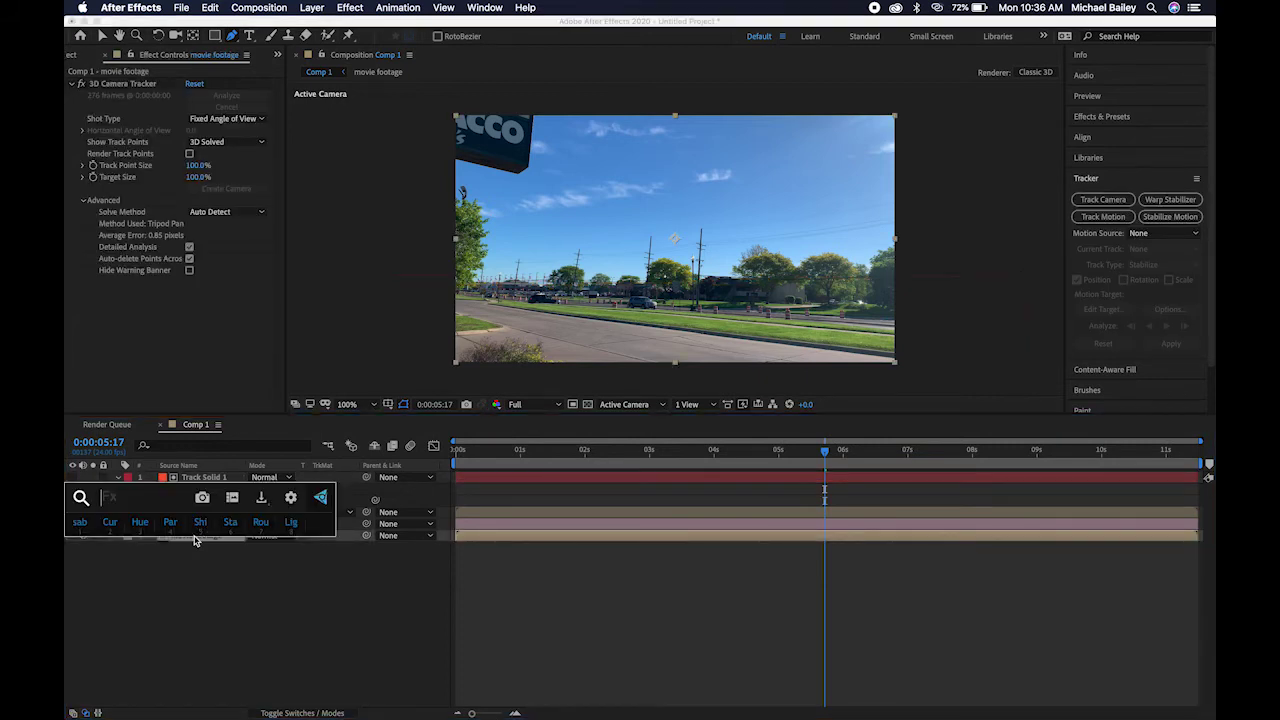
text(colo)
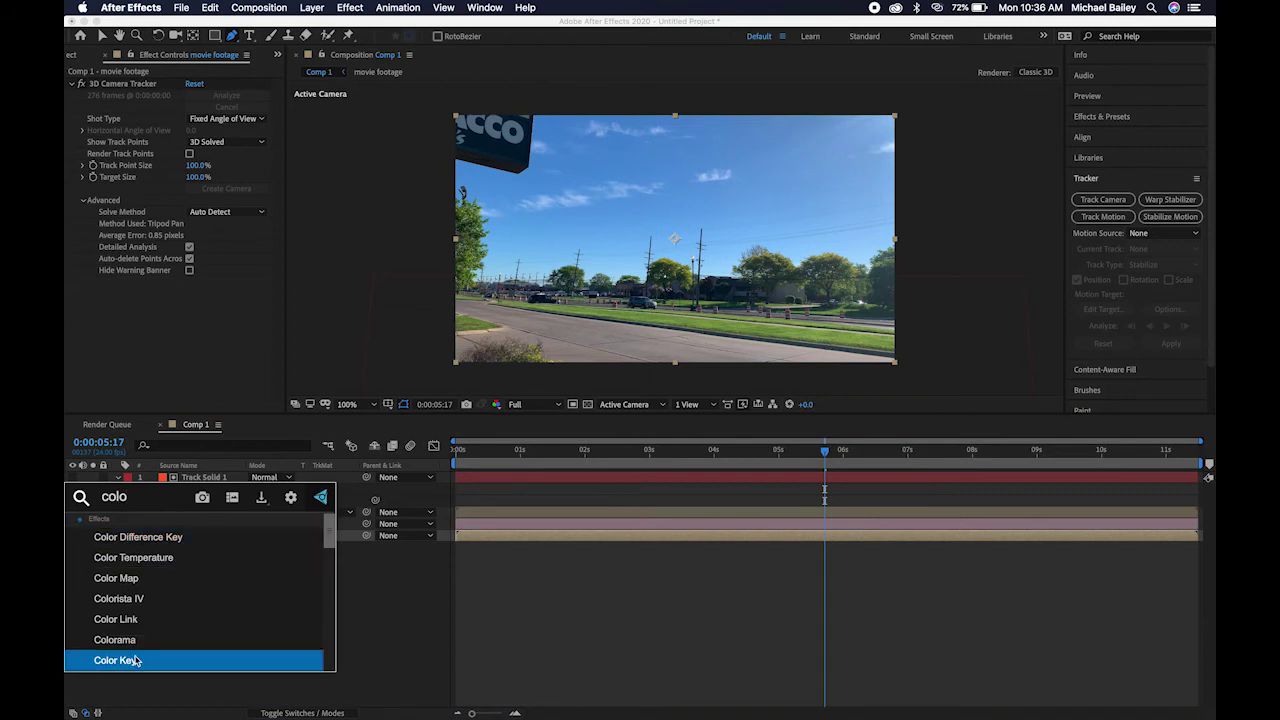
click(137, 660)
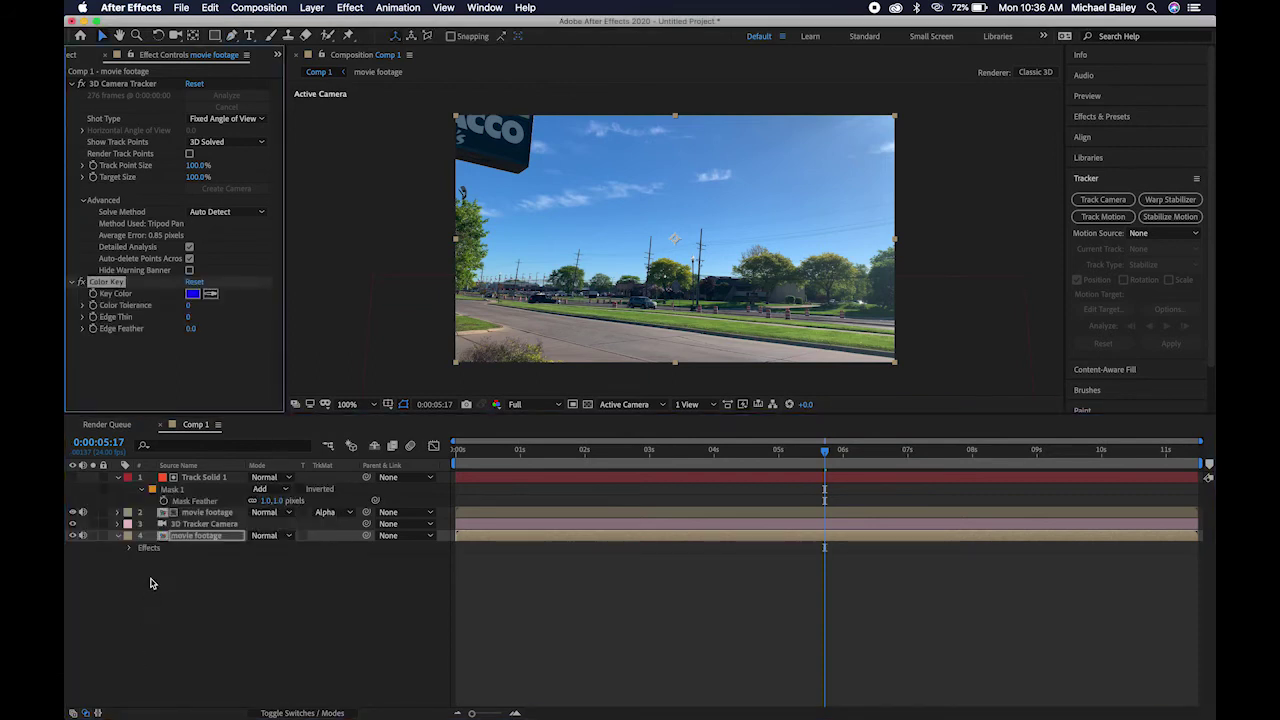
Key out the blue sky by sampling its colour, with Edge Feather 1.8 and Color Tolerance 157.
click(214, 292)
click(635, 158)
drag(190, 329, 196, 330)
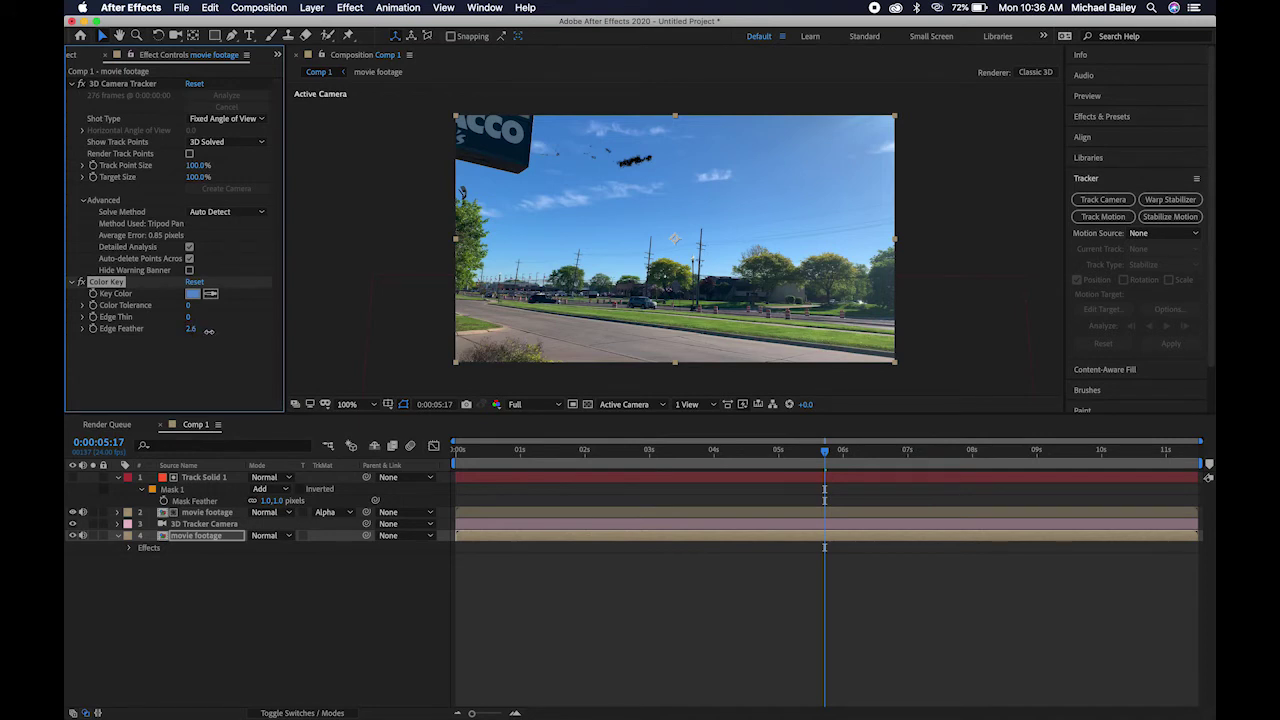
drag(229, 333, 216, 337)
drag(192, 306, 297, 313)
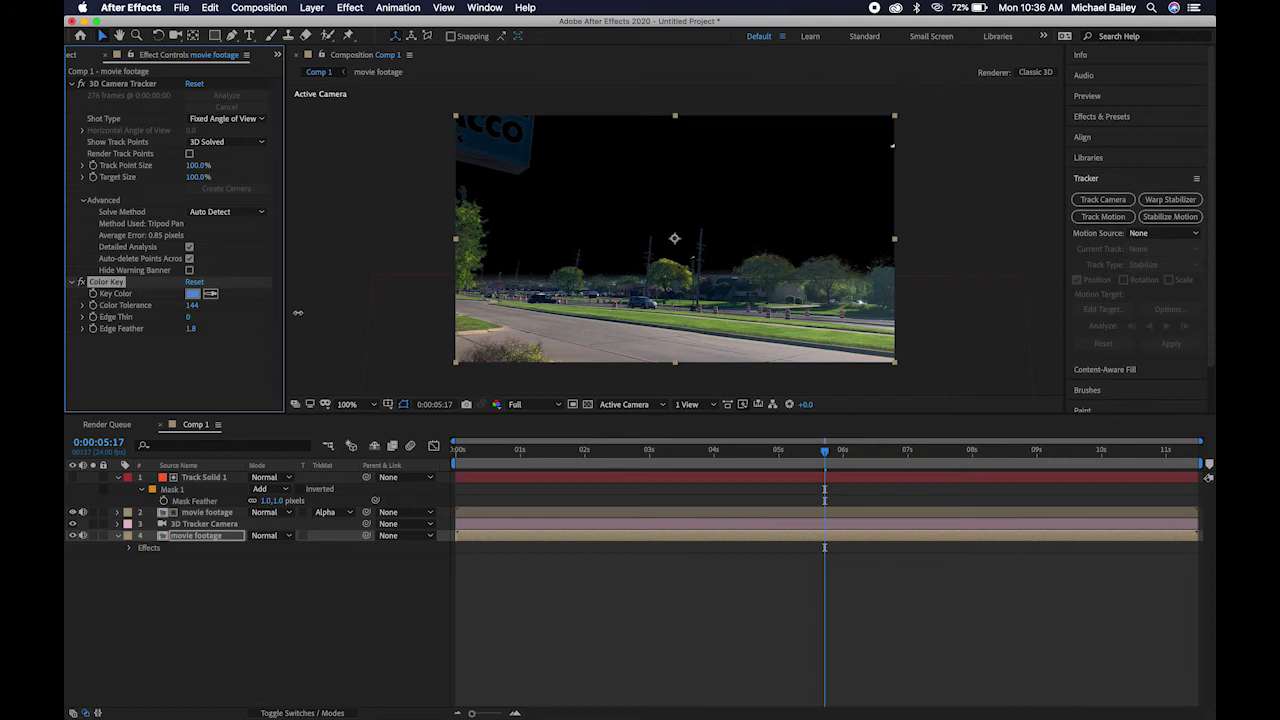
drag(301, 313, 310, 321)
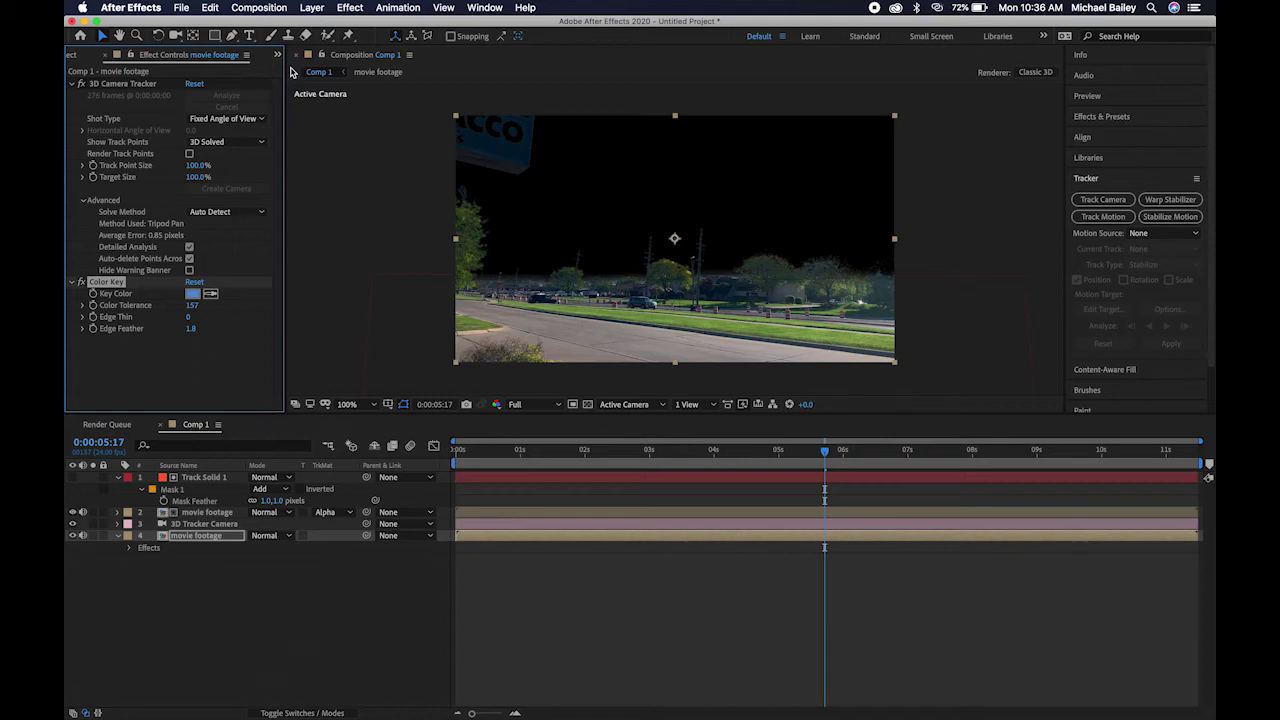
Add the fantasy landscape image to Comp 1 as the lowest layer, beneath the keyed footage.
click(70, 57)
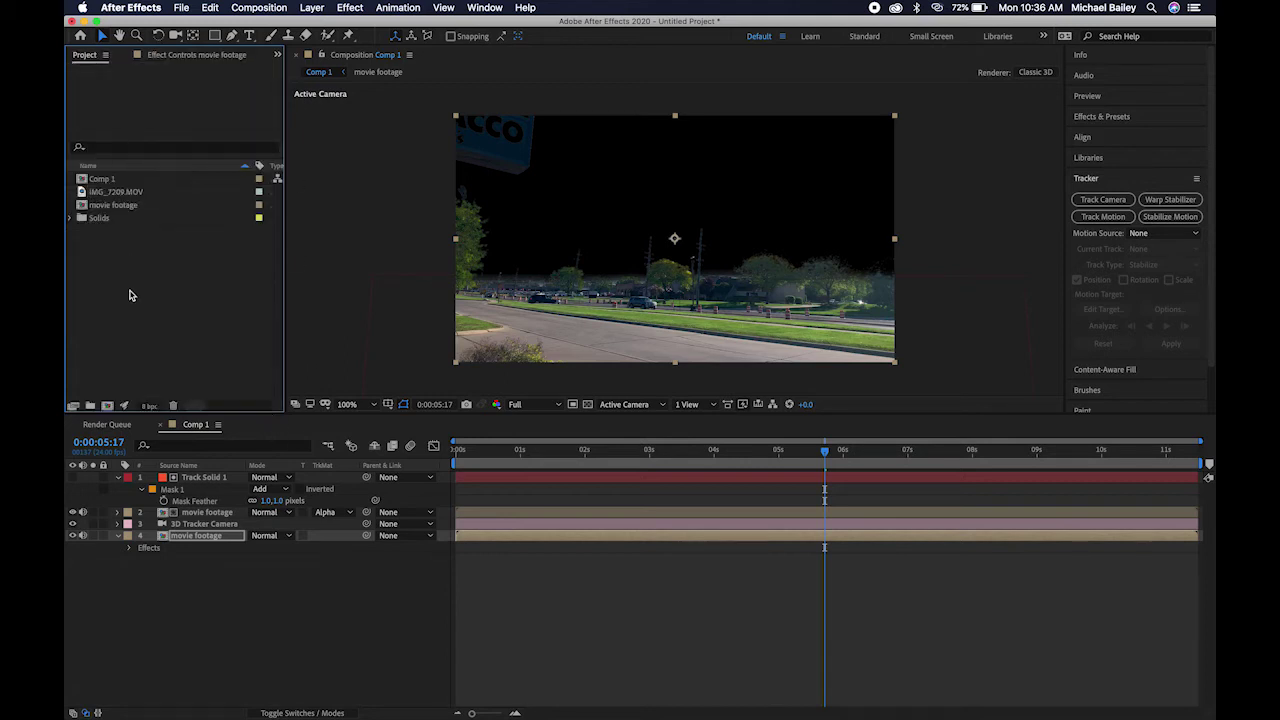
drag(143, 180, 210, 597)
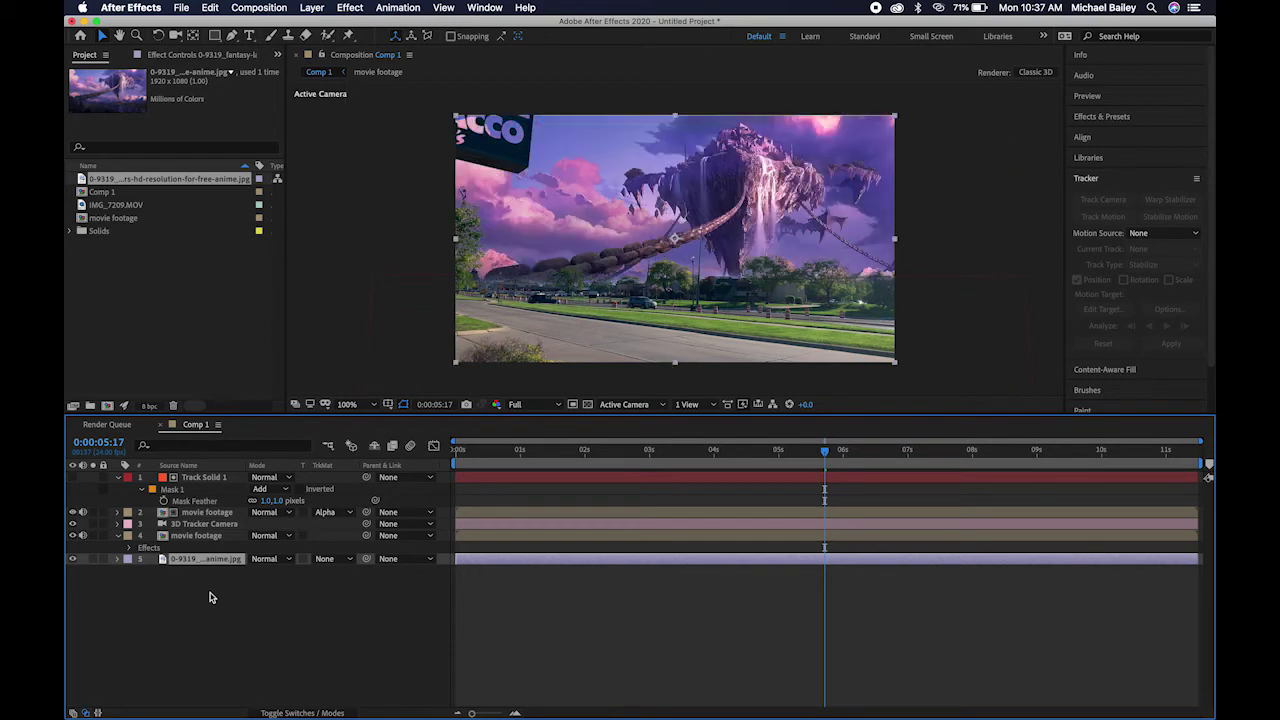
Scale the fantasy landscape image to about 75.7% and make it a 3D layer.
key(s)
drag(283, 570, 284, 572)
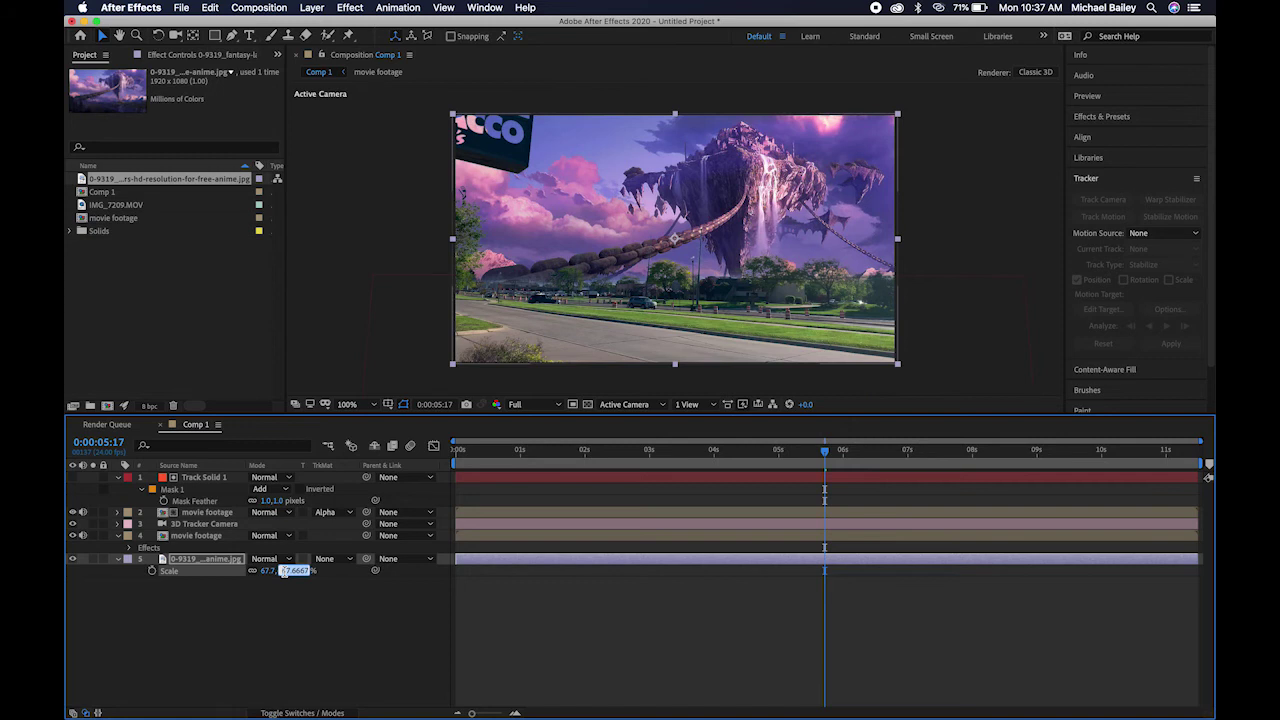
key(Return)
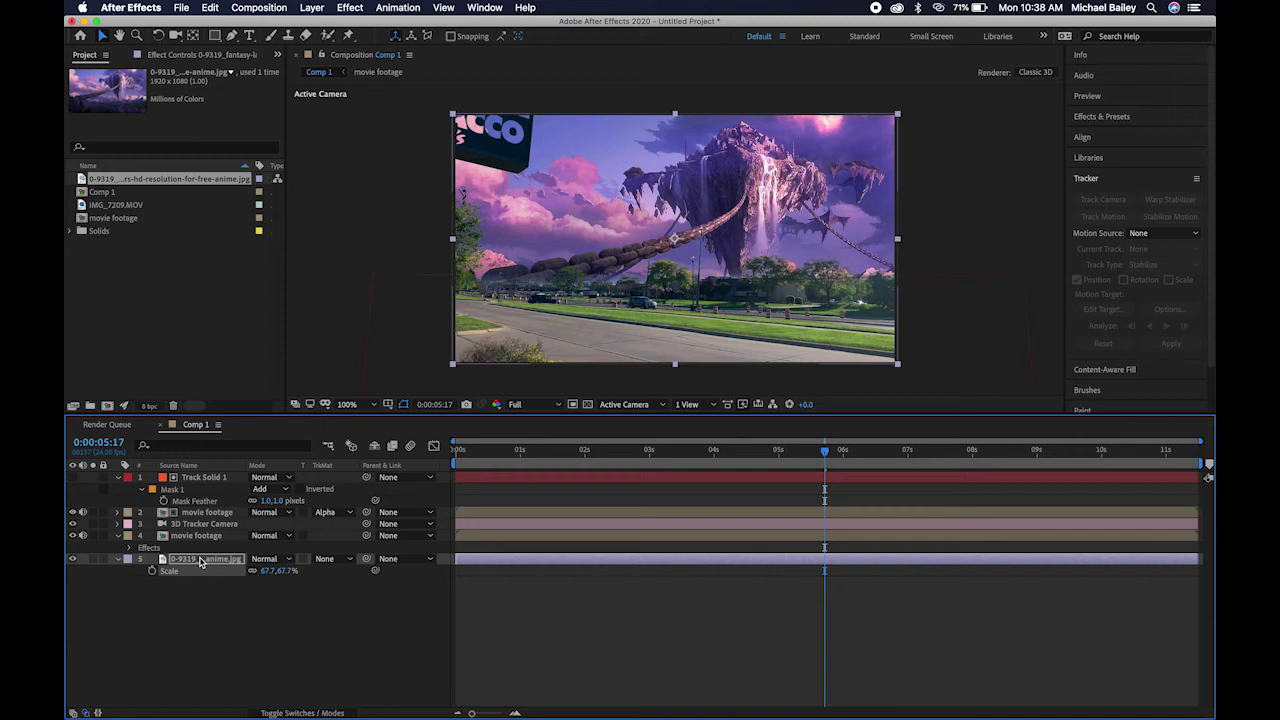
drag(286, 577, 292, 571)
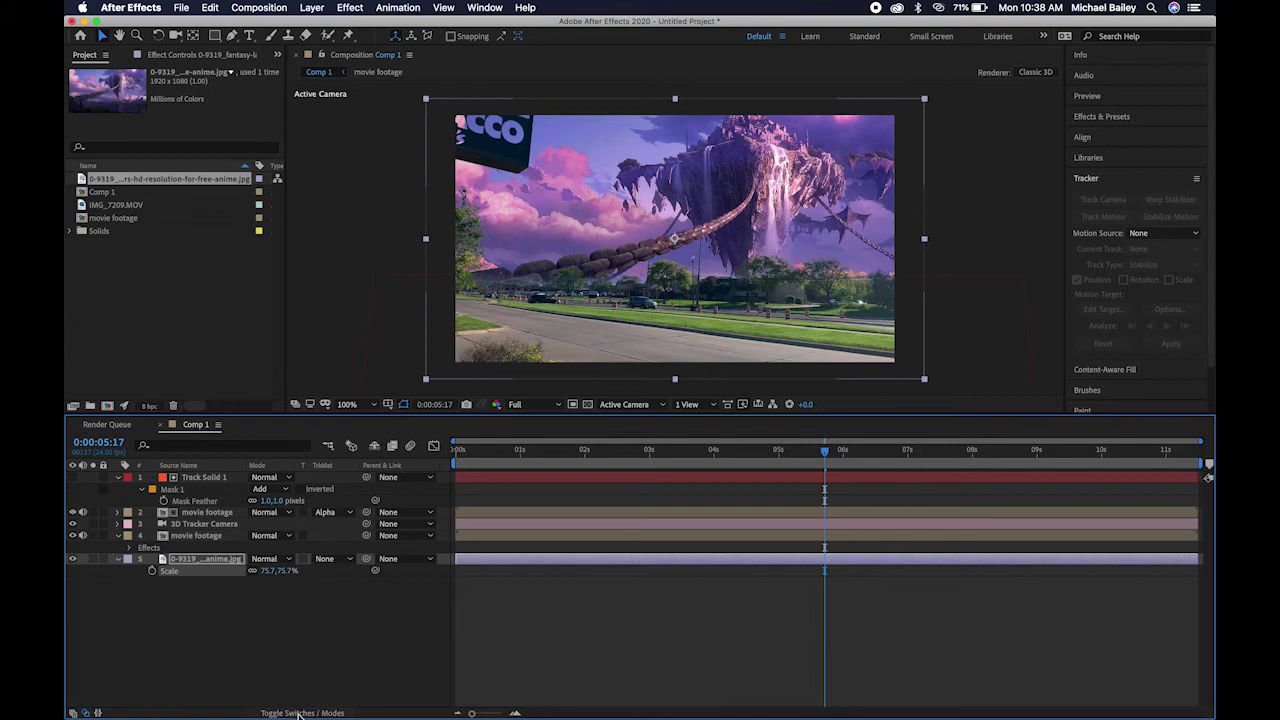
click(298, 713)
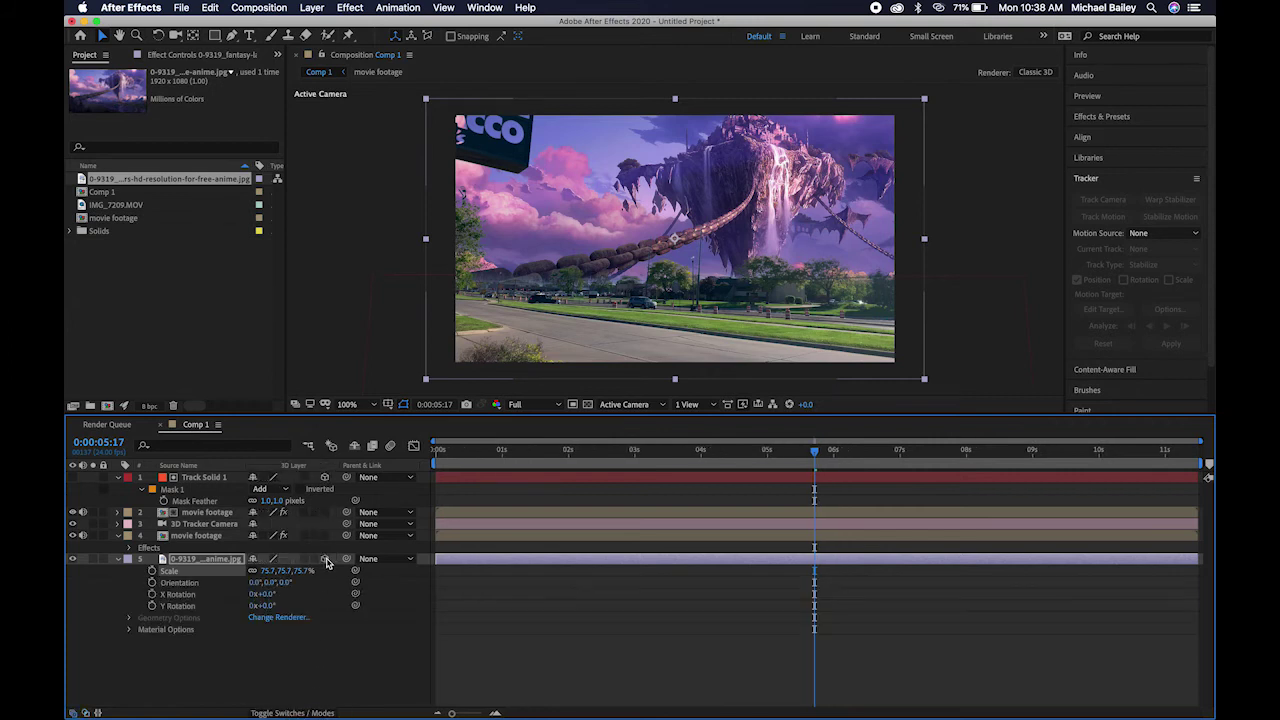
click(325, 559)
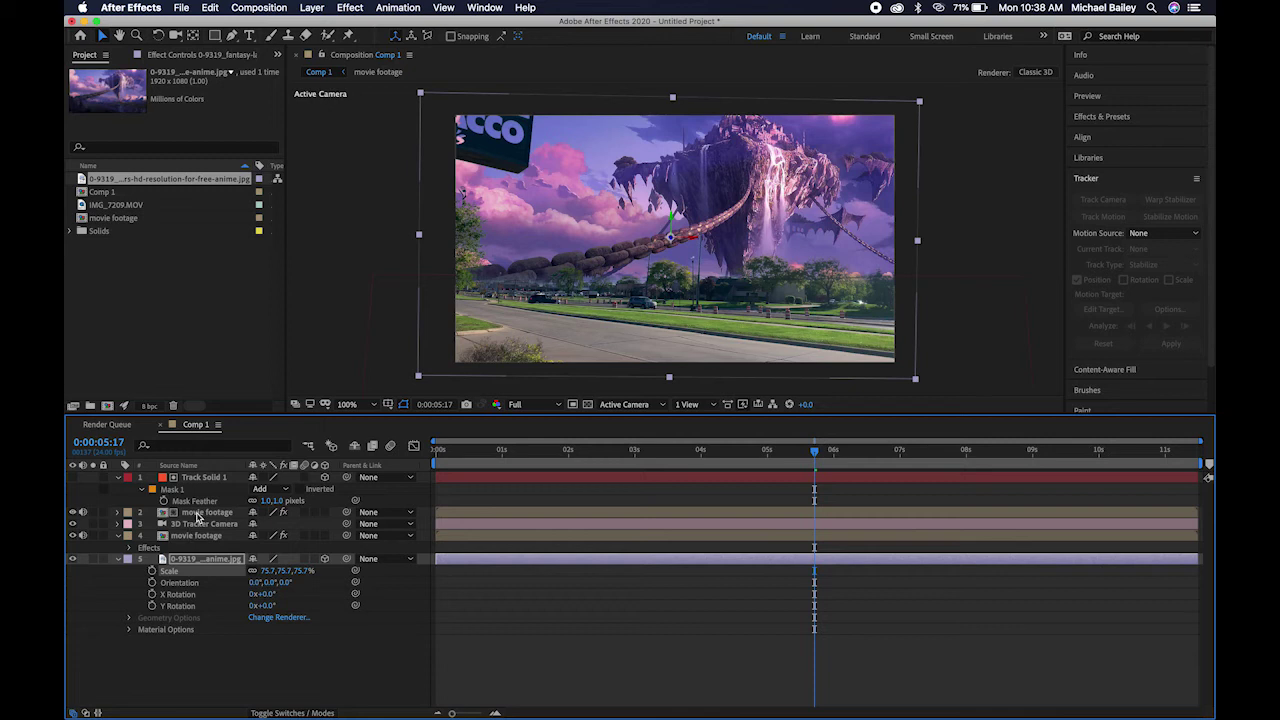
Create a null from the lower footage layer's 3D Camera Tracker points in the middle of the sky.
click(196, 535)
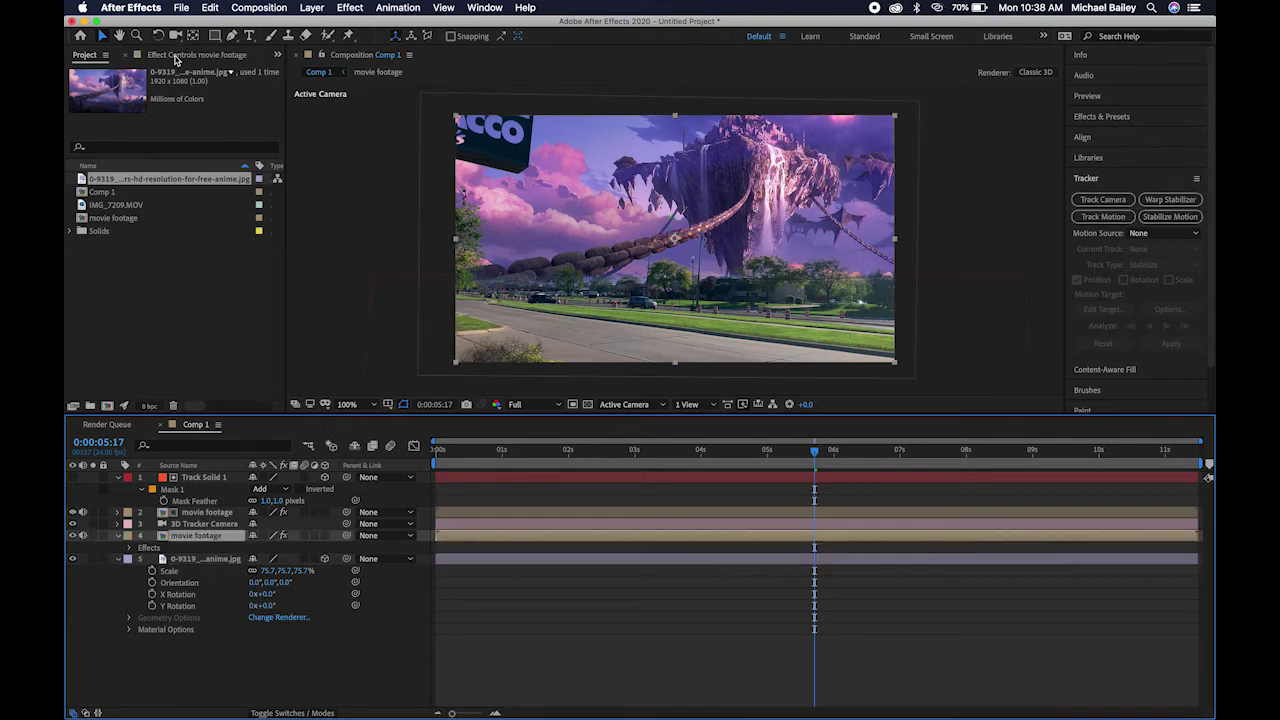
click(175, 56)
click(130, 85)
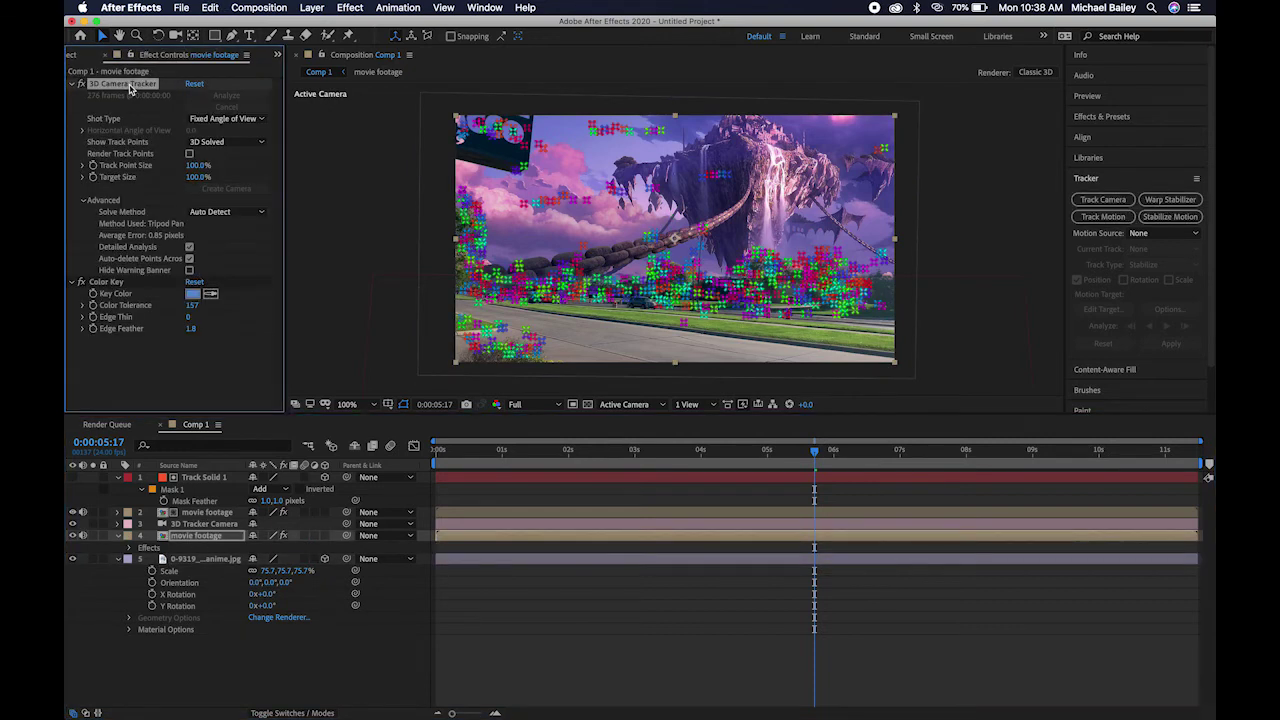
right_click(714, 213)
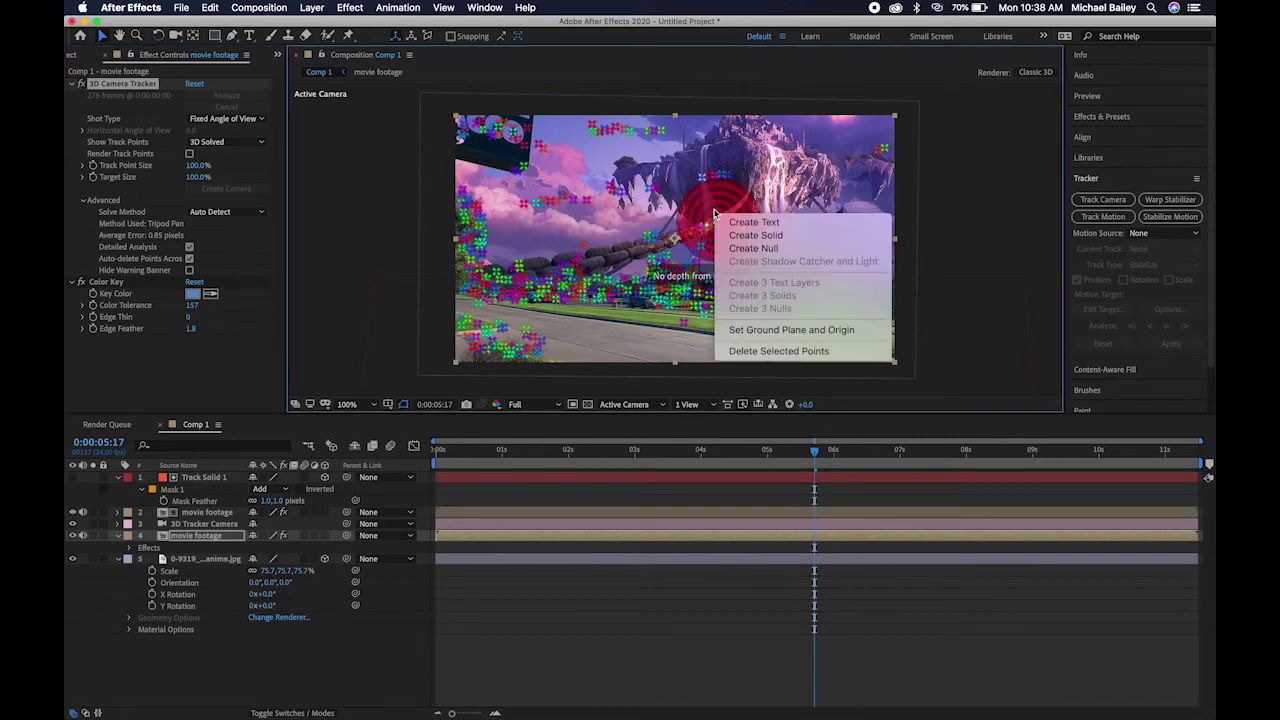
click(756, 248)
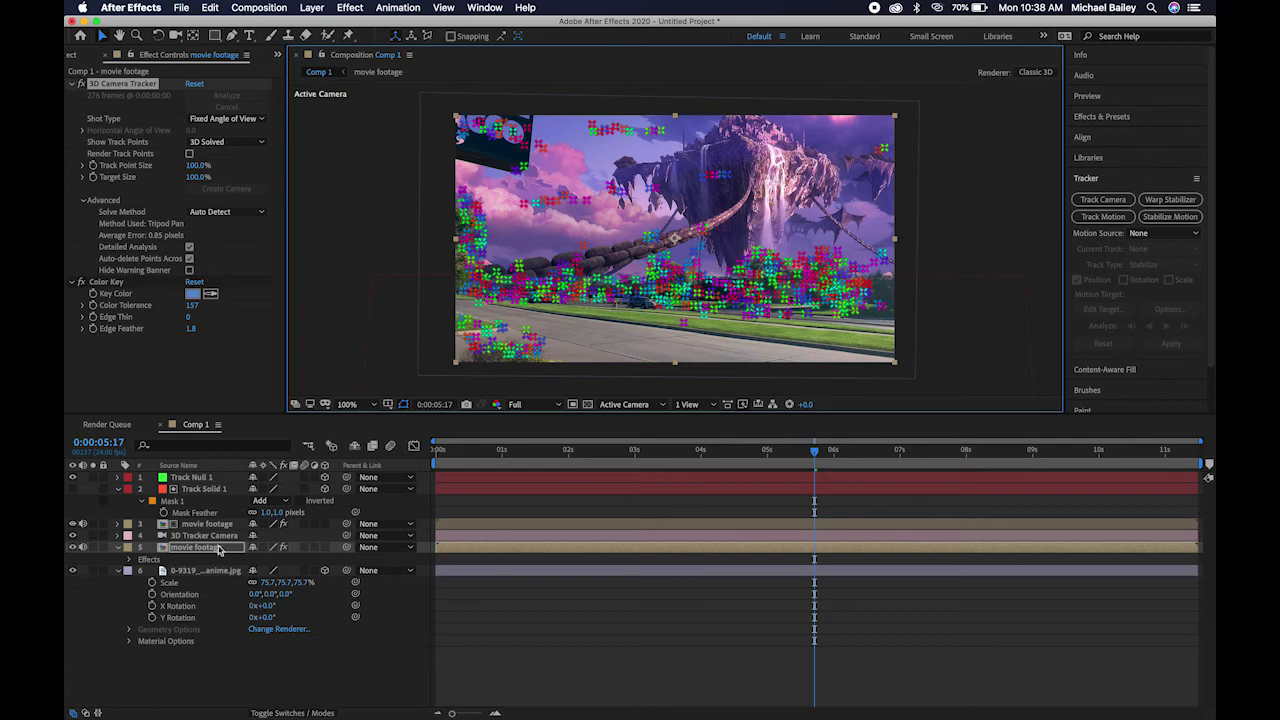
Rename the new track null layer as "background null".
click(200, 481)
key(Return)
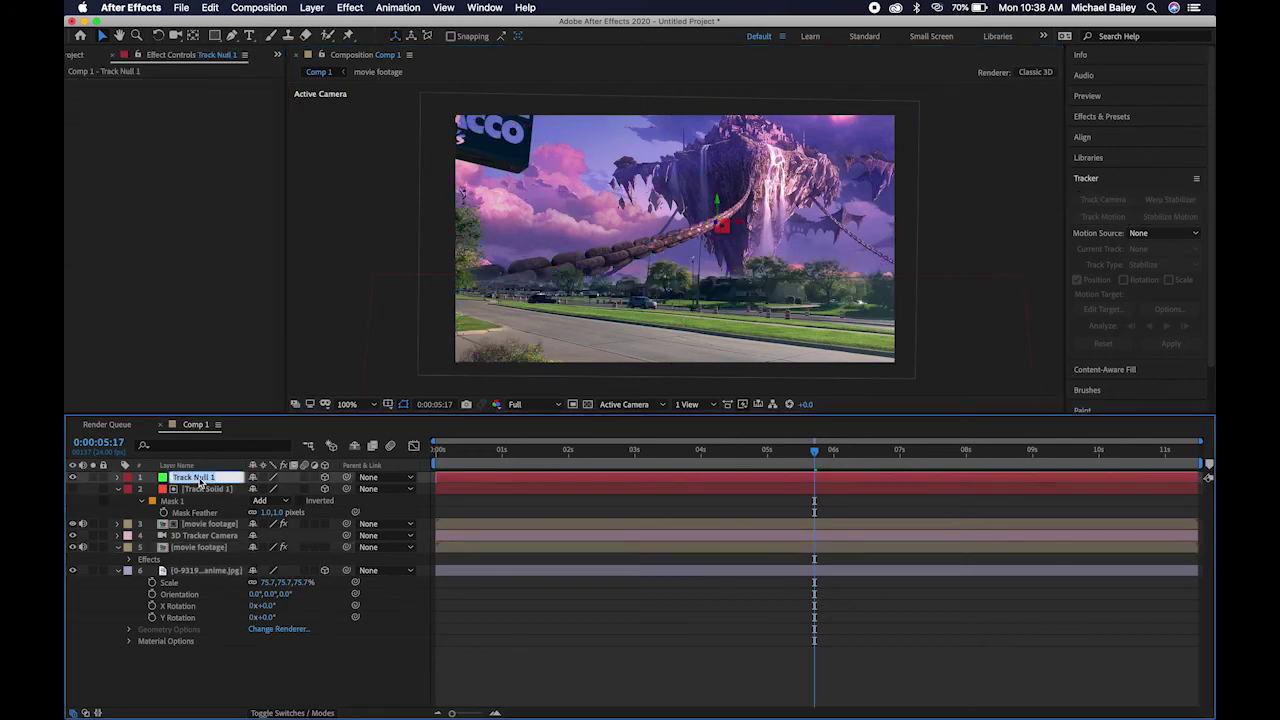
text(backgrou)
key(Return)
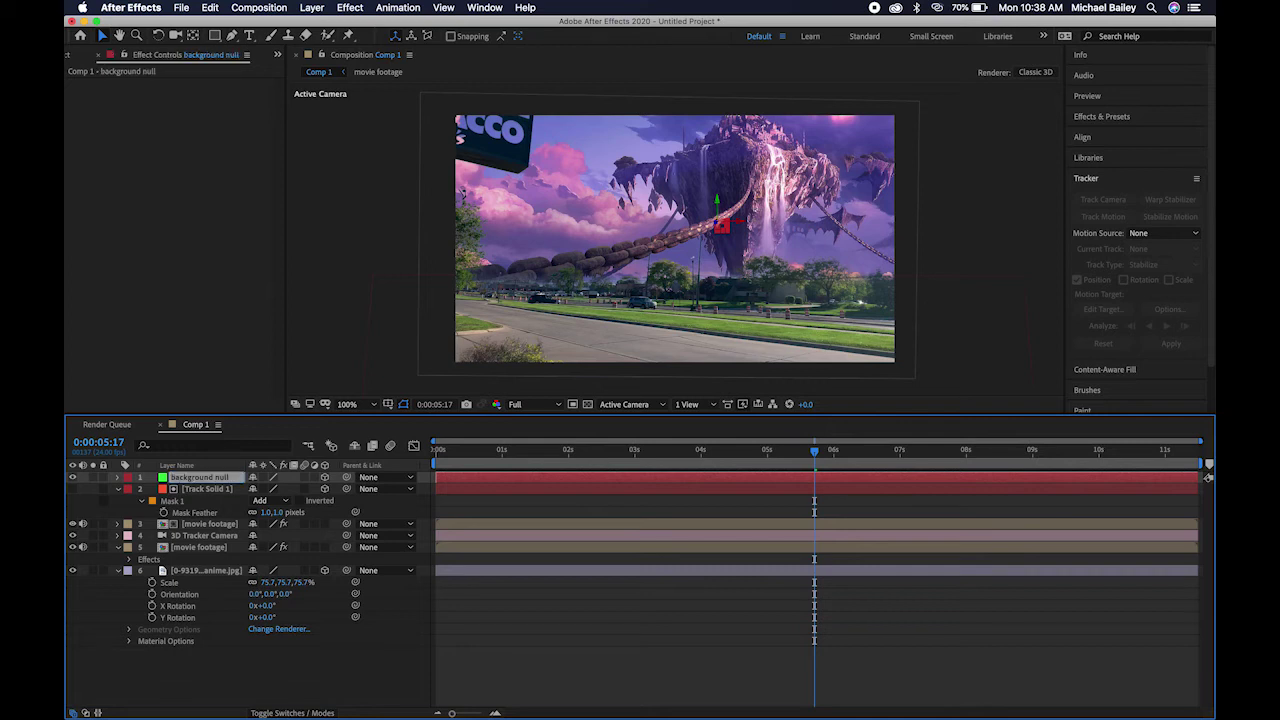
Copy the background null's Position value onto the fantasy landscape image layer.
key(p)
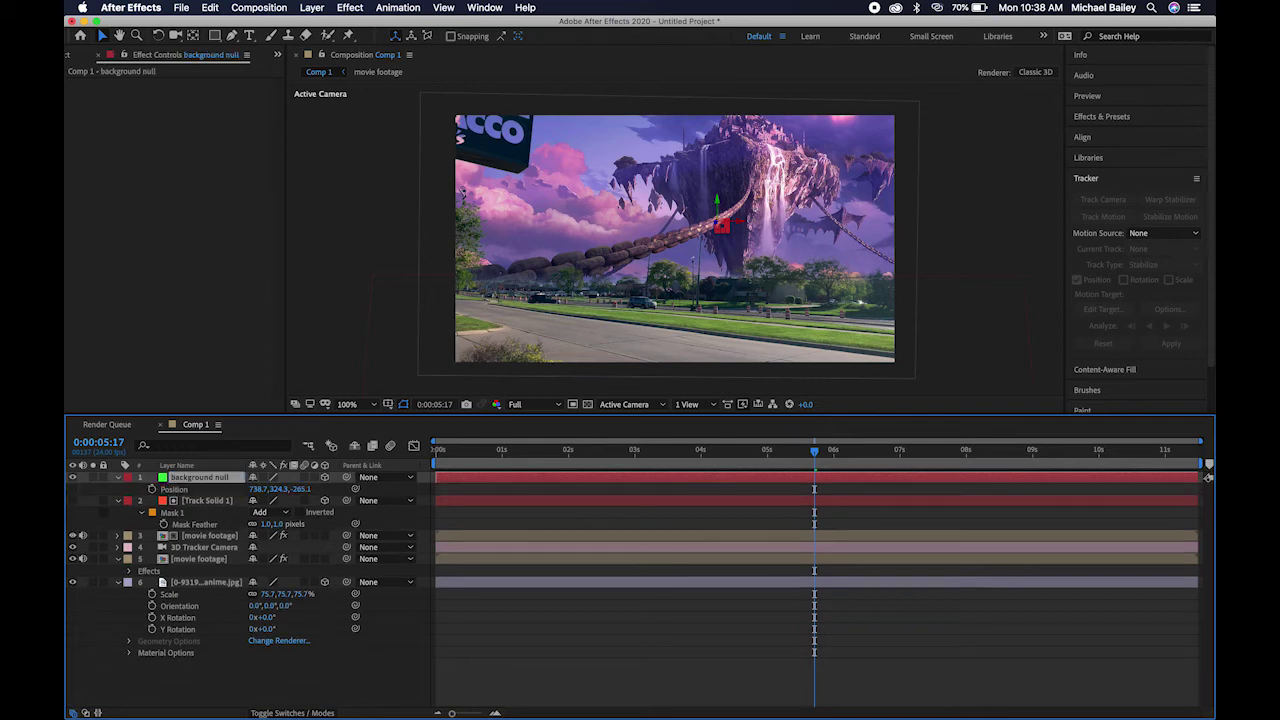
click(183, 491)
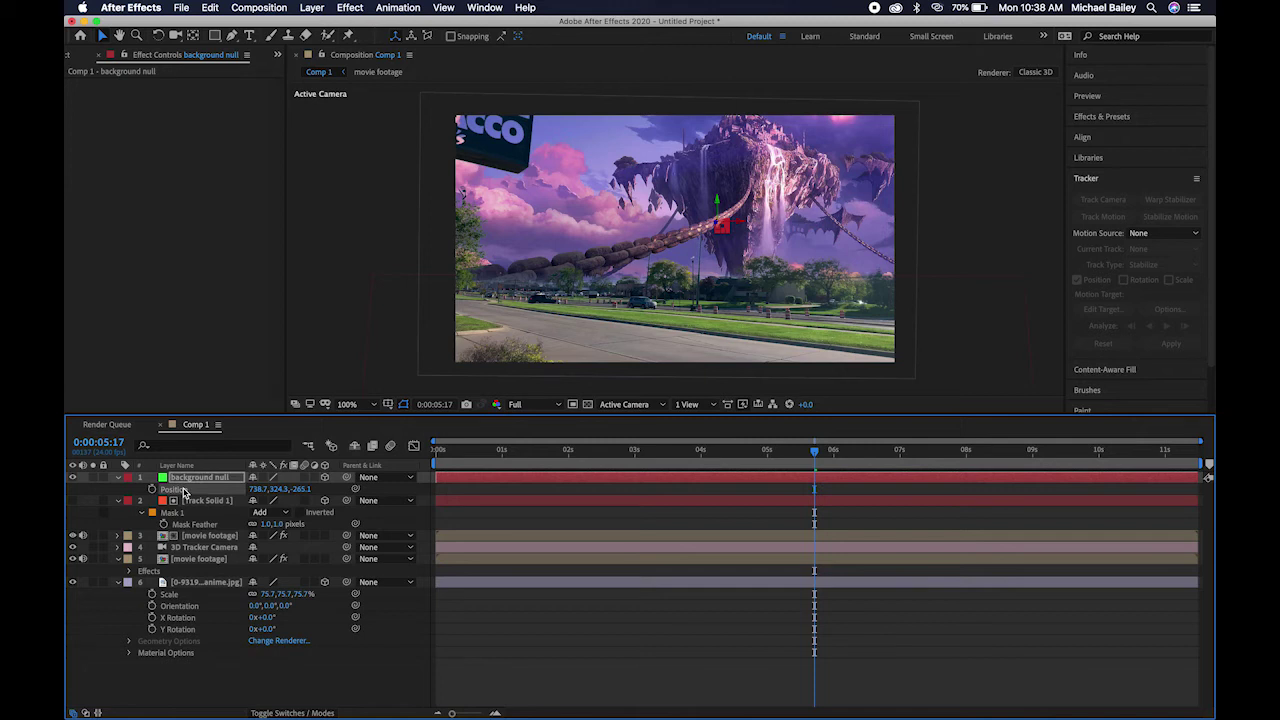
click(192, 583)
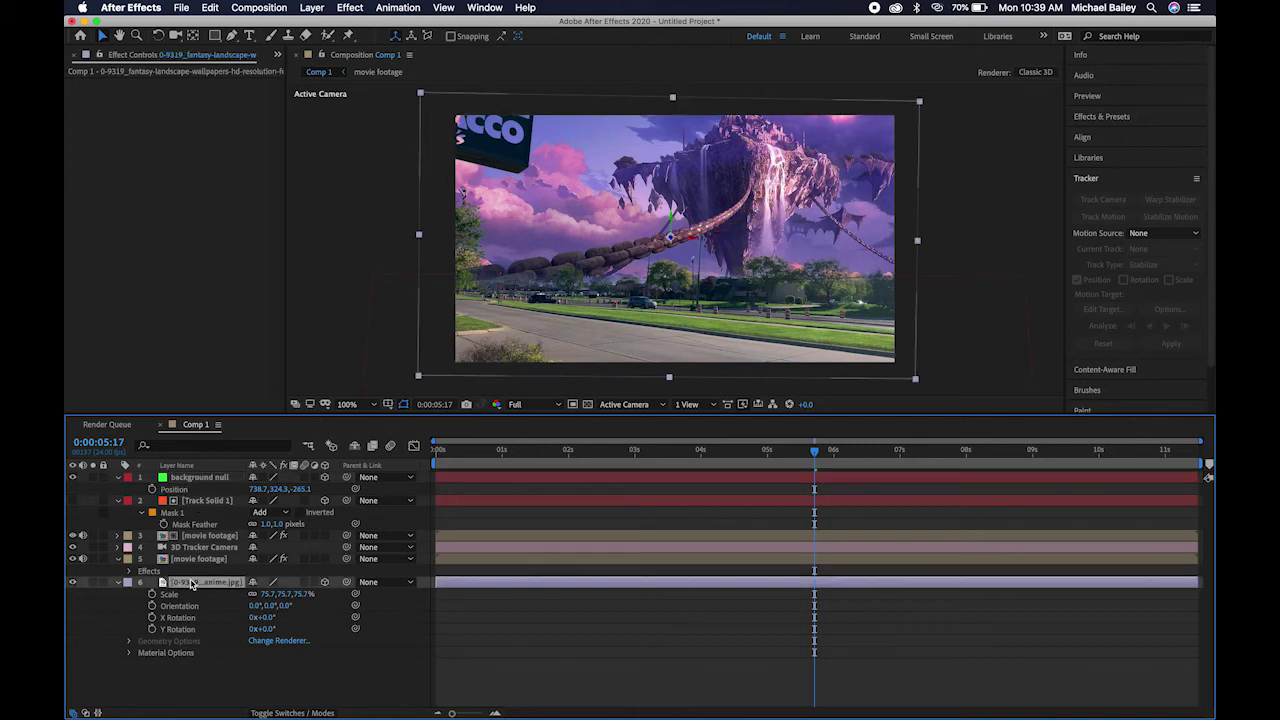
key(p)
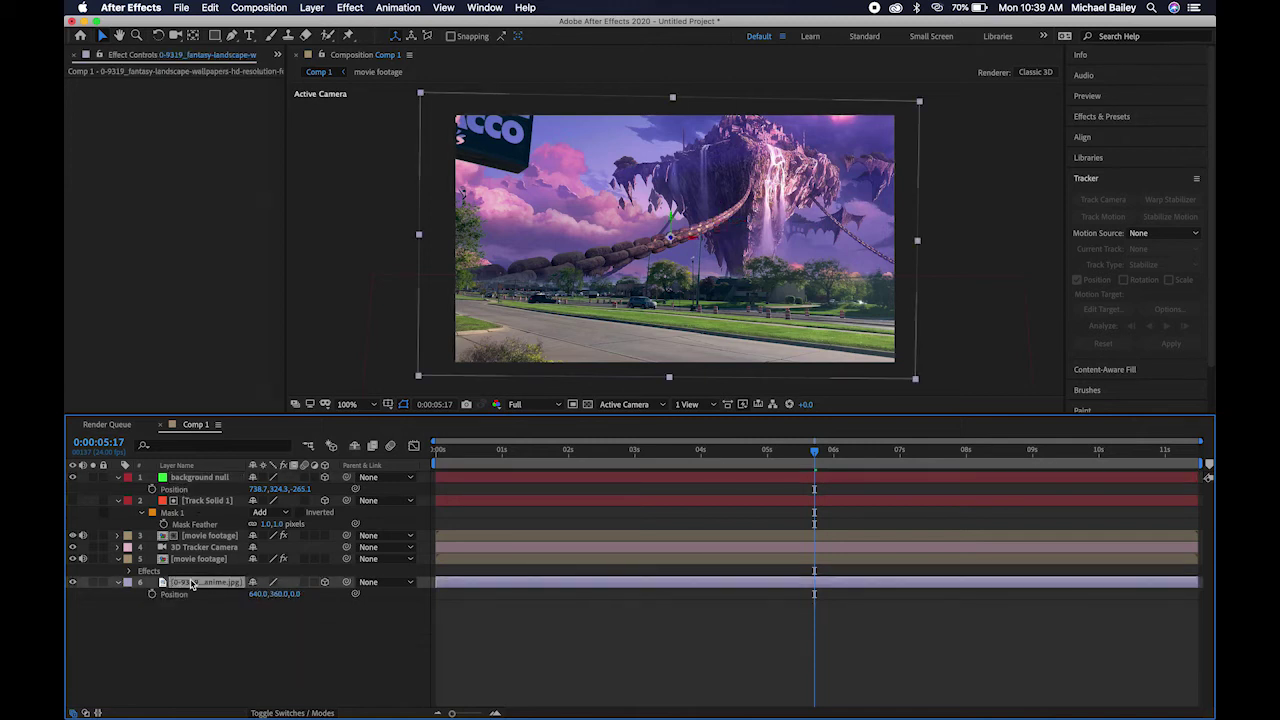
click(180, 596)
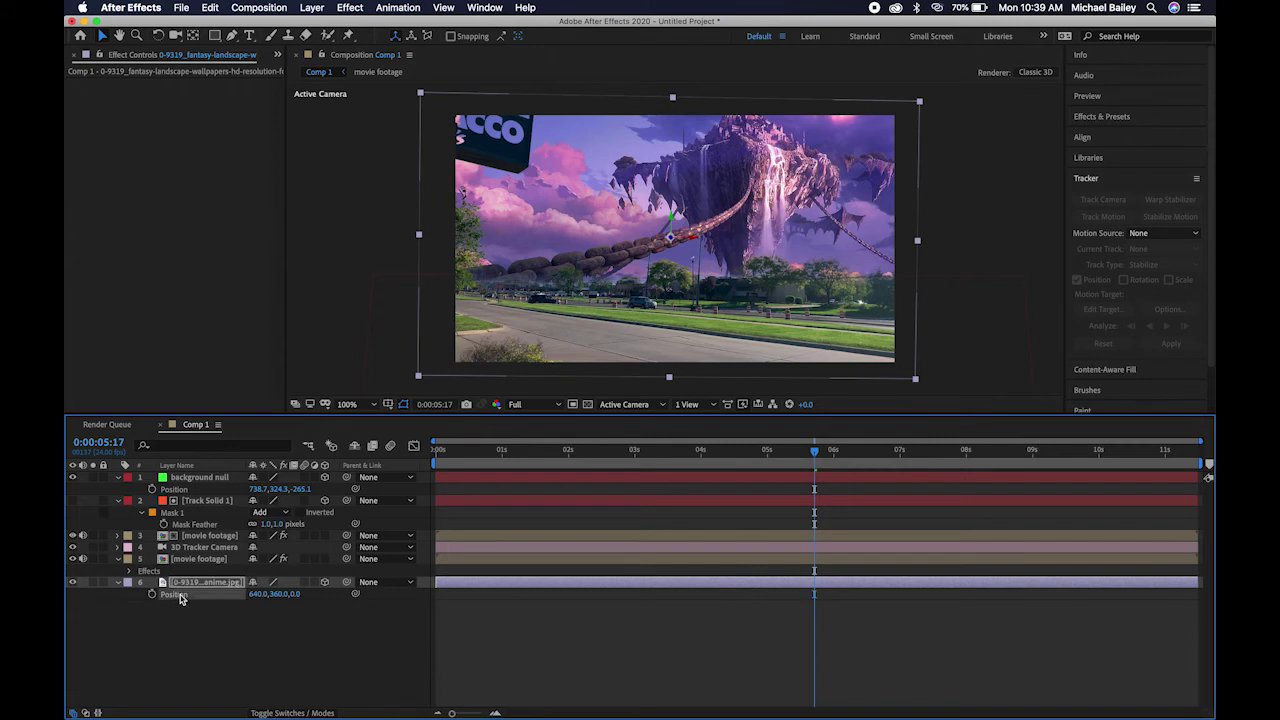
key(cmd+v)
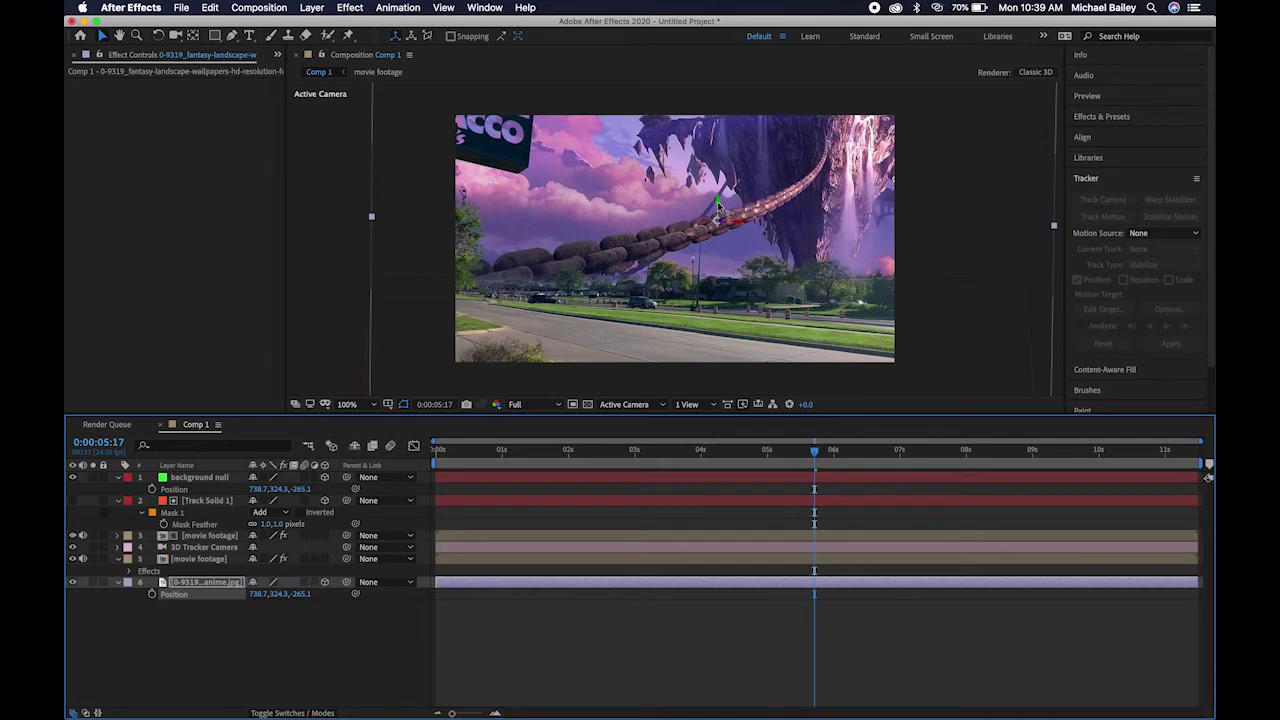
Move the fantasy landscape image down to a Y position of 444.3 and preview the composite.
drag(718, 205, 716, 248)
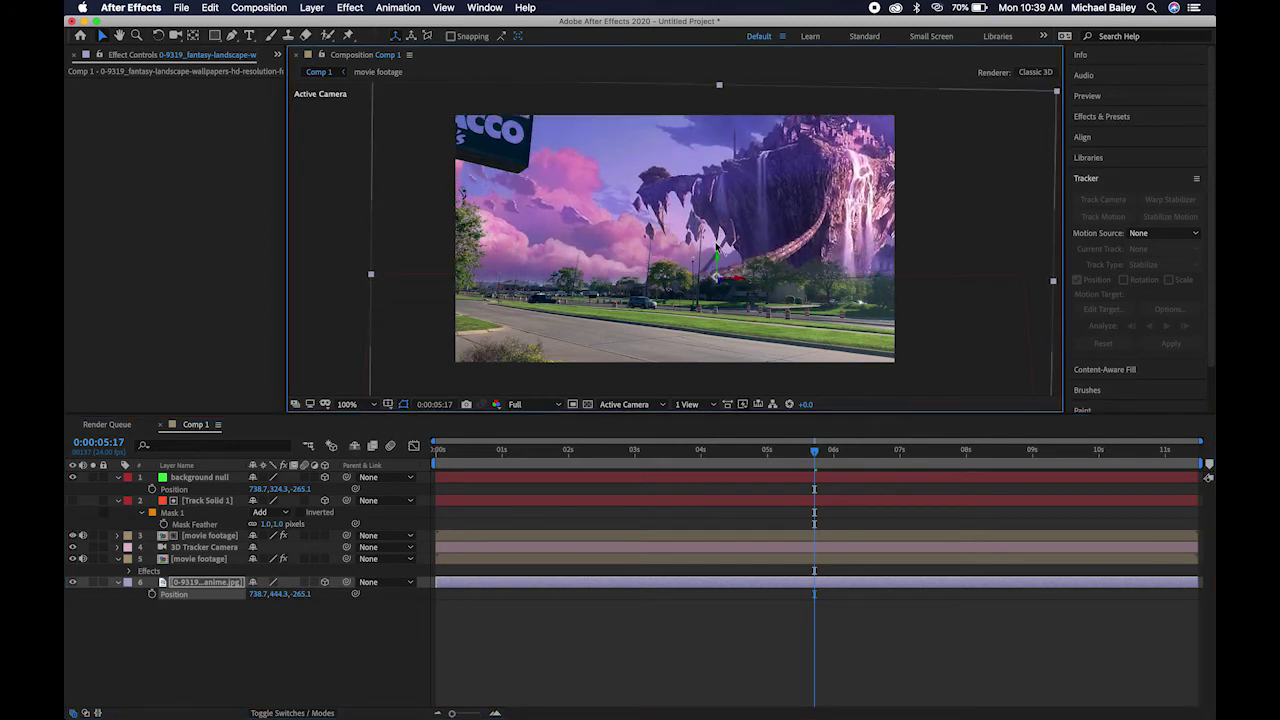
key(space)
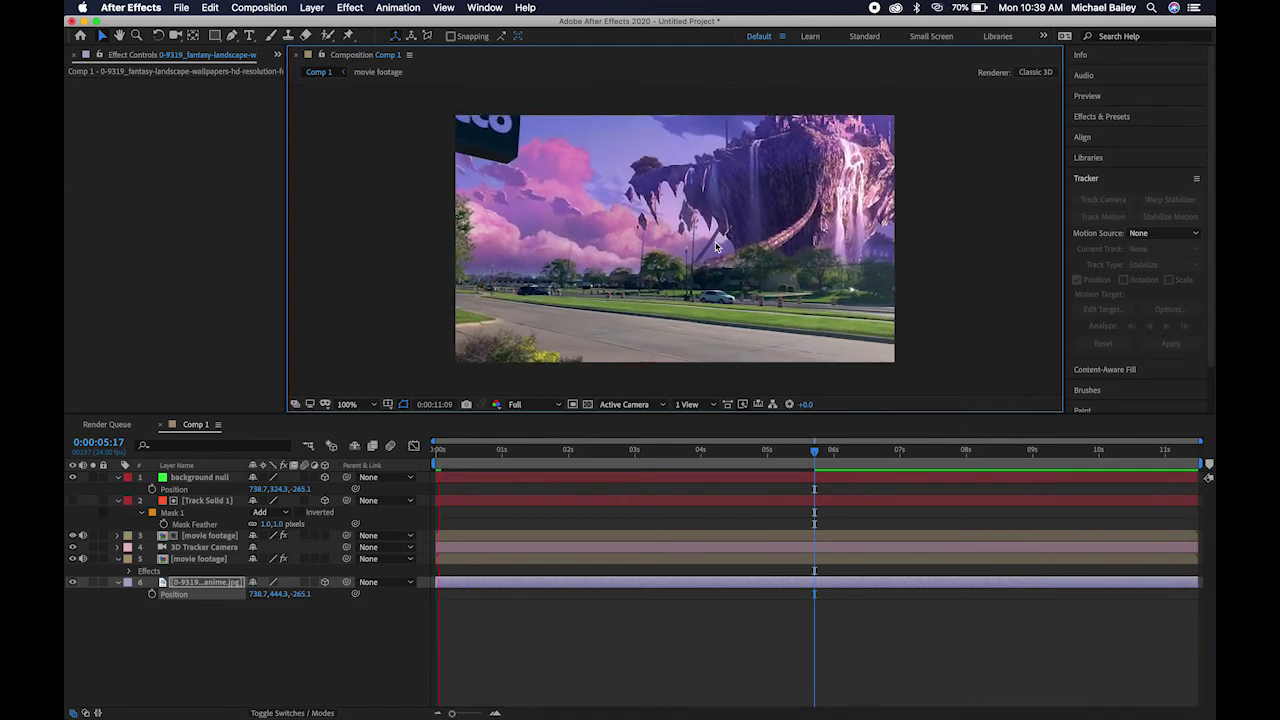
Create a track solid on the store sign from the lower footage layer's 3D Camera Tracker points.
key(space)
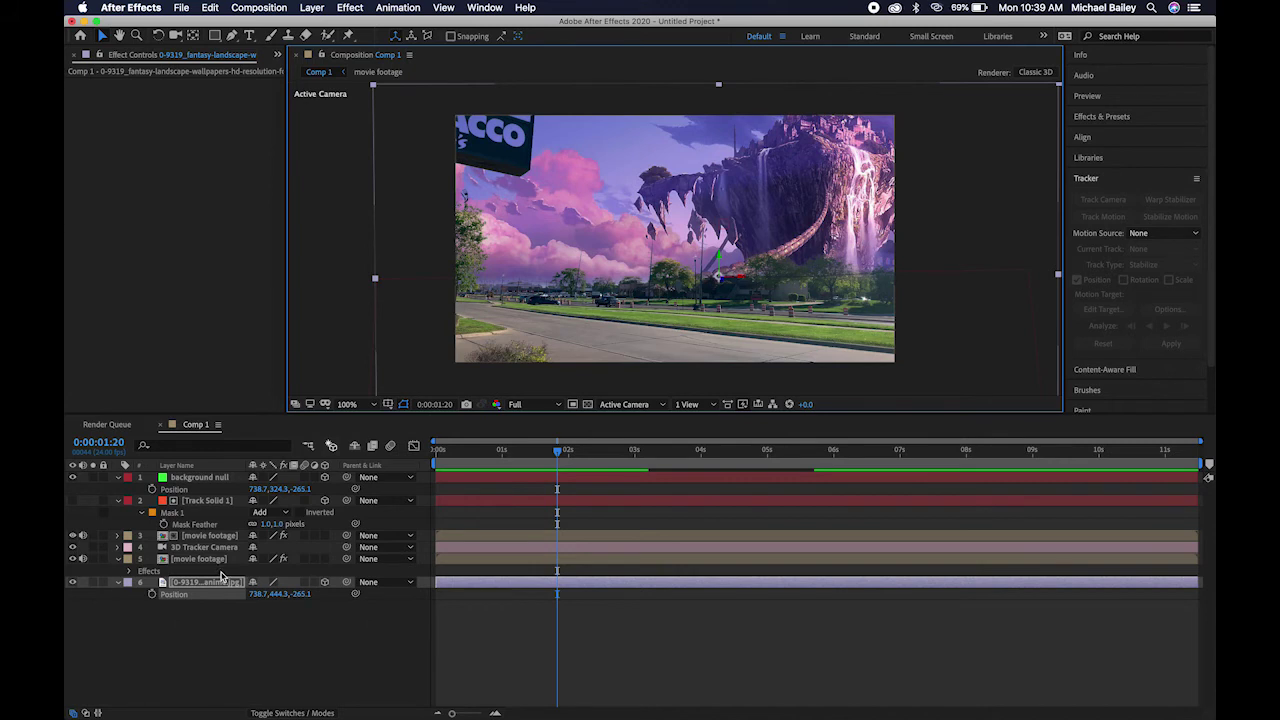
click(201, 563)
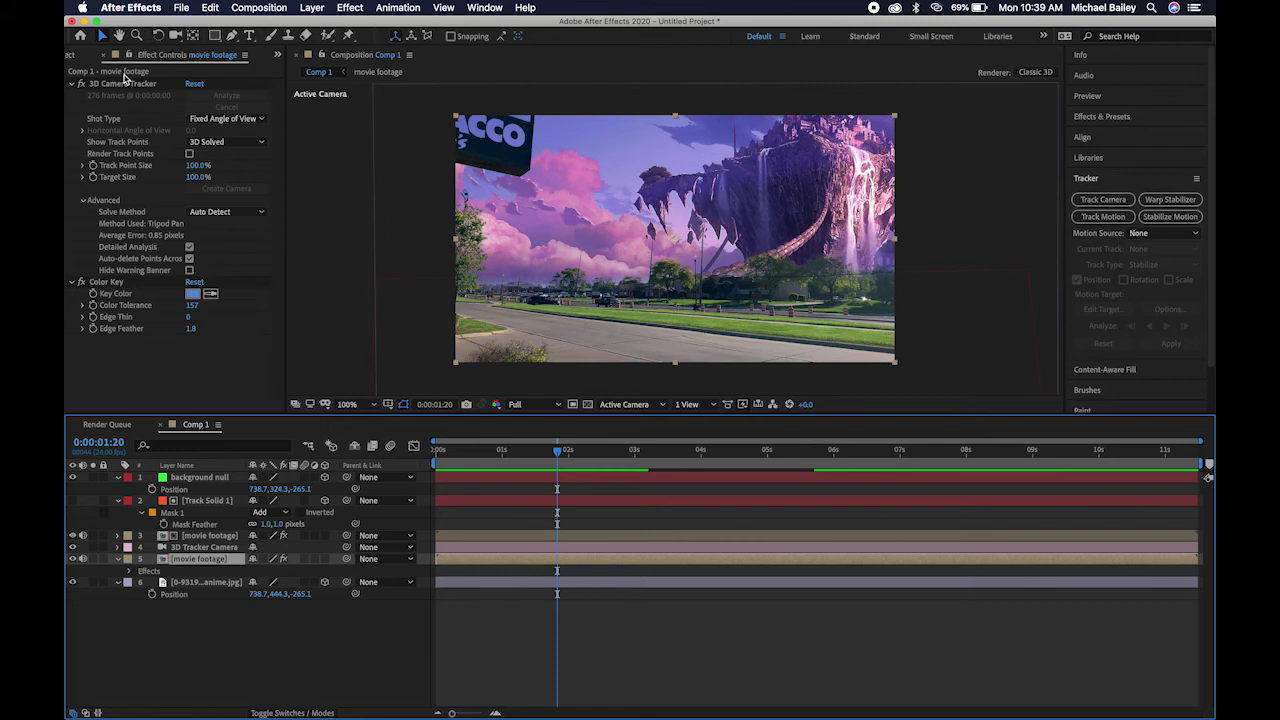
click(122, 83)
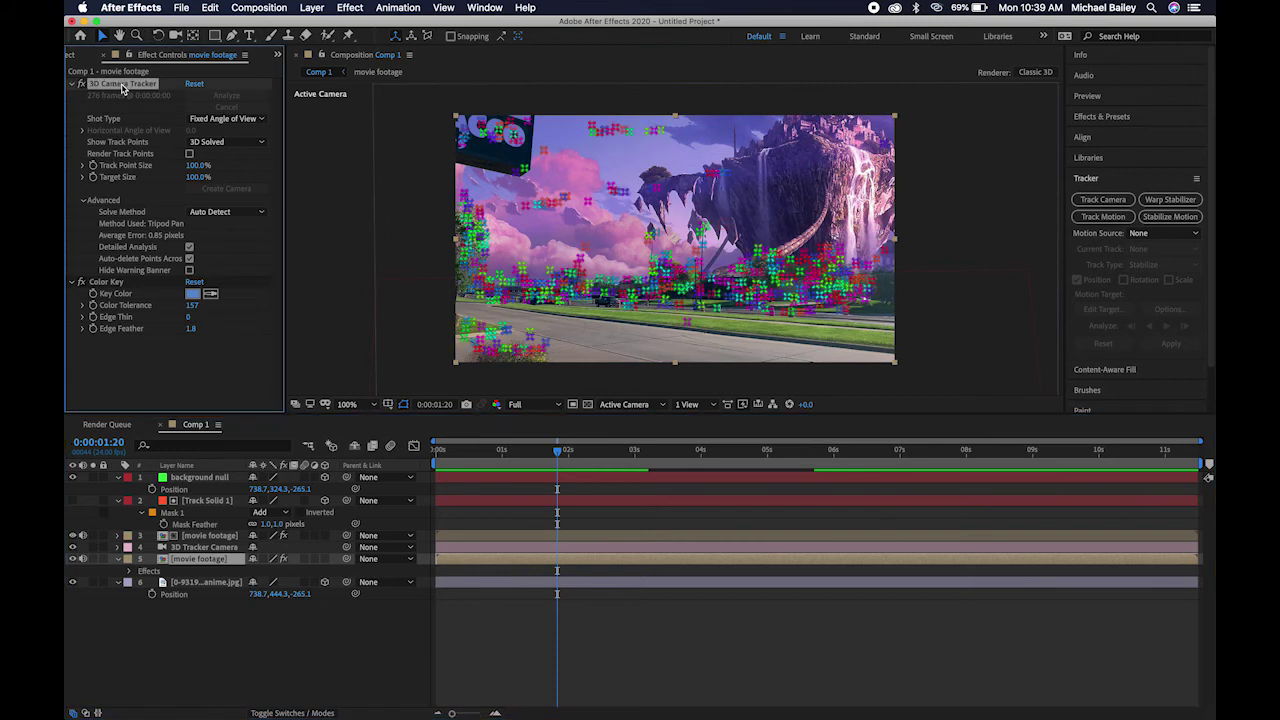
right_click(505, 150)
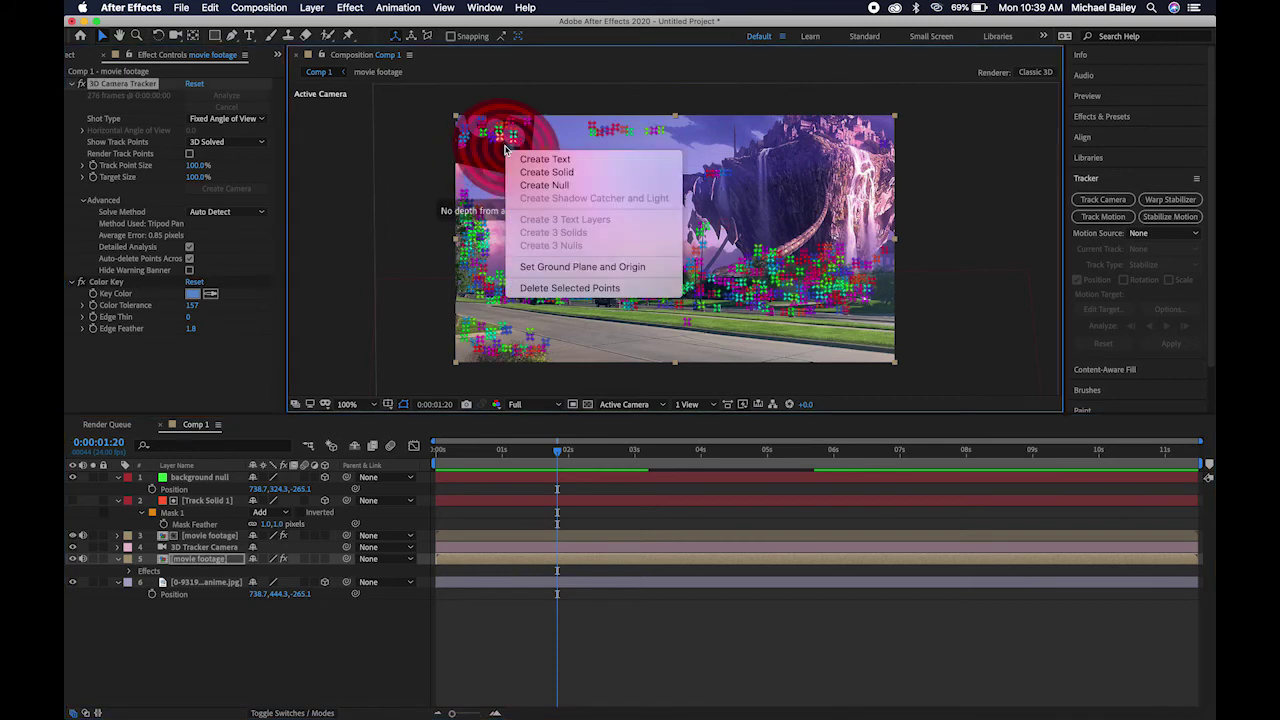
click(544, 173)
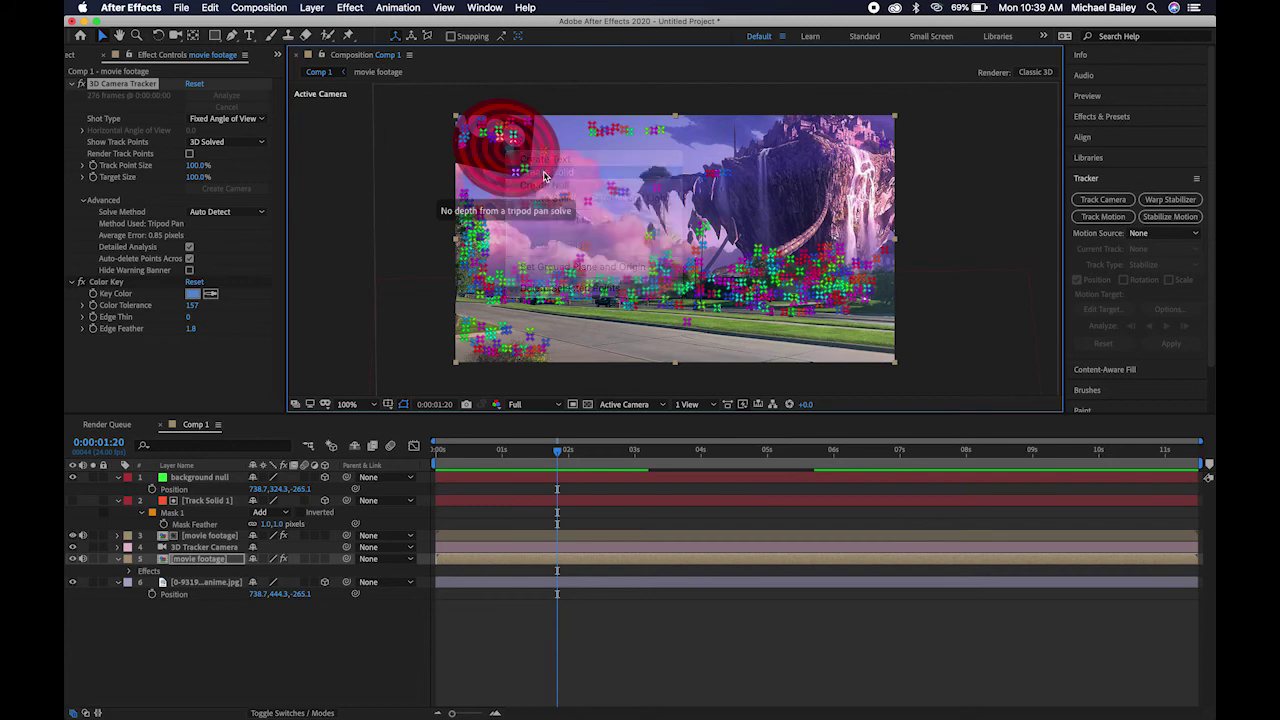
Scale the new track solid to 210% and shift it slightly right so it covers the store sign.
key(s)
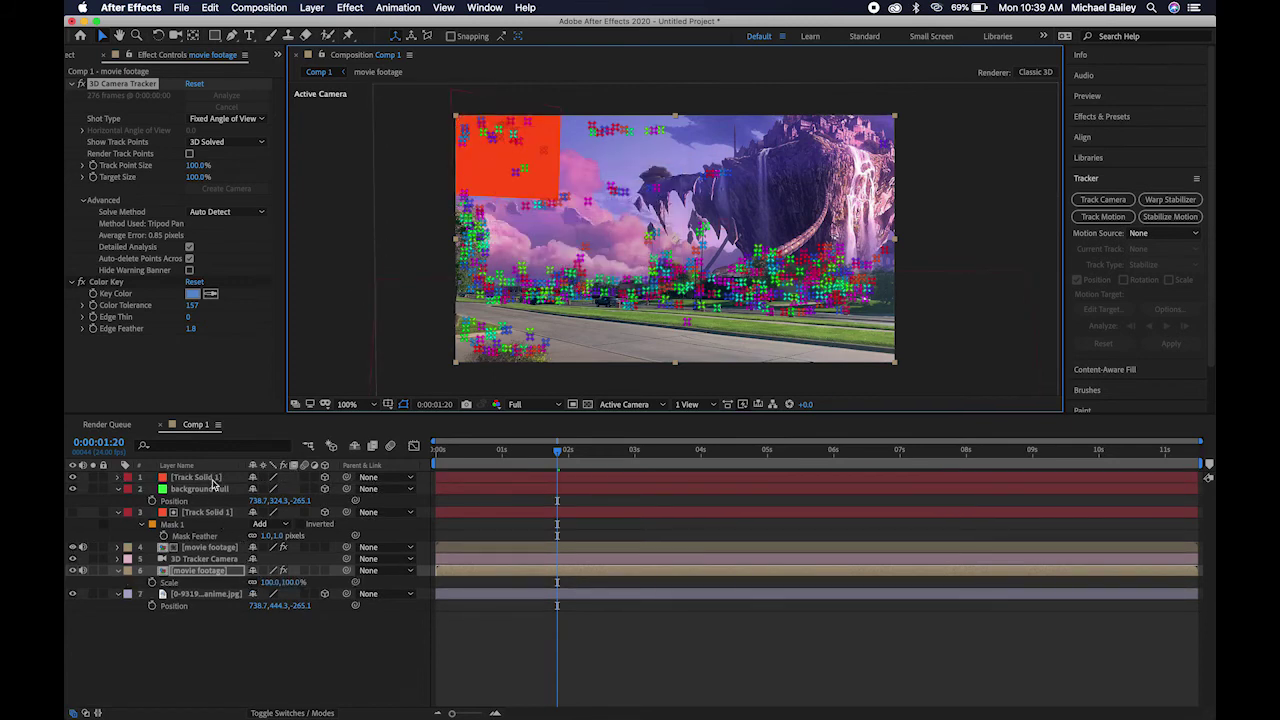
click(203, 478)
key(s)
drag(288, 490, 370, 491)
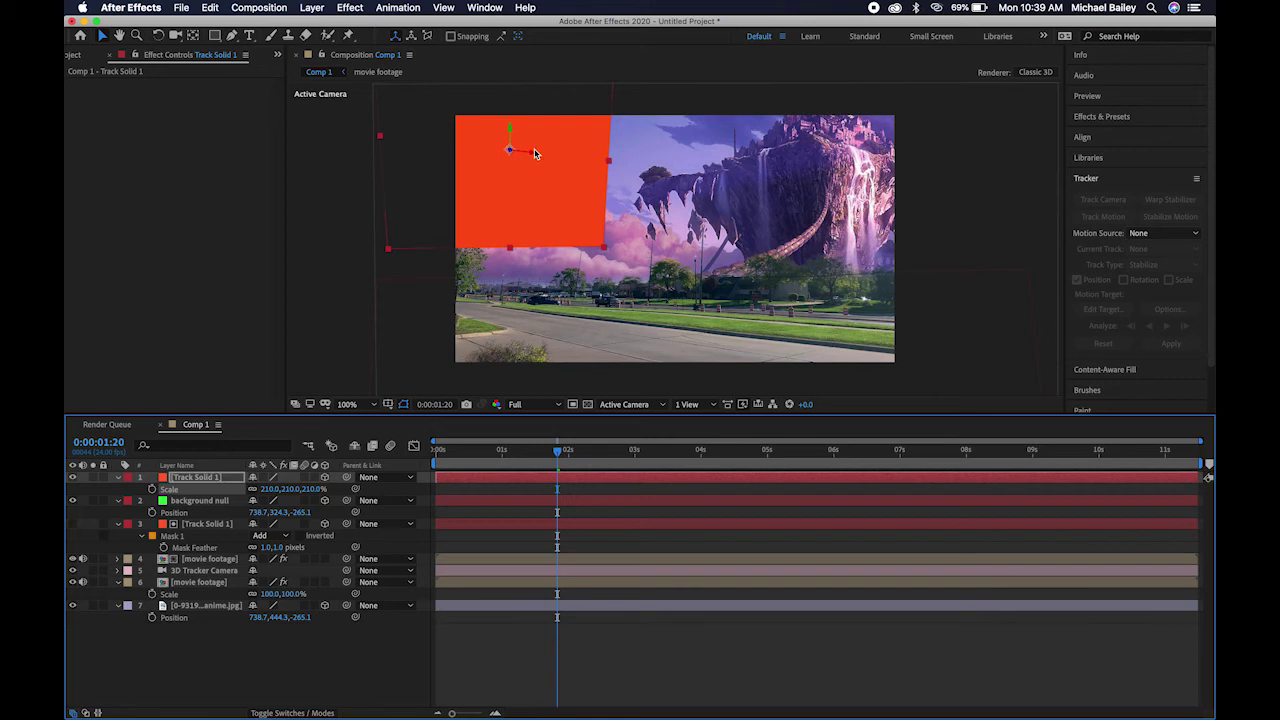
mouse_move(536, 153)
mouse_down()
mouse_move(572, 160)
mouse_move(549, 165)
mouse_up()
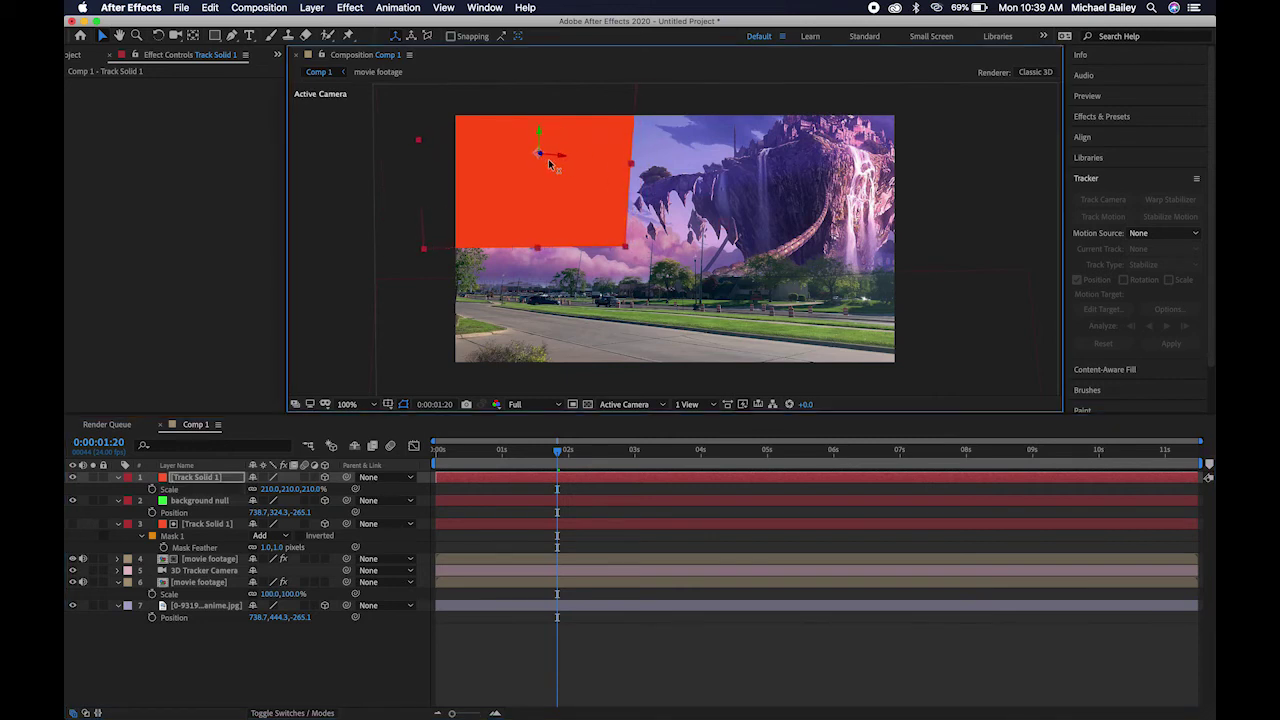
Hide the sign's track solid and draw a closed Pen mask on it, following the sign's edges and extending beyond the frame.
click(72, 477)
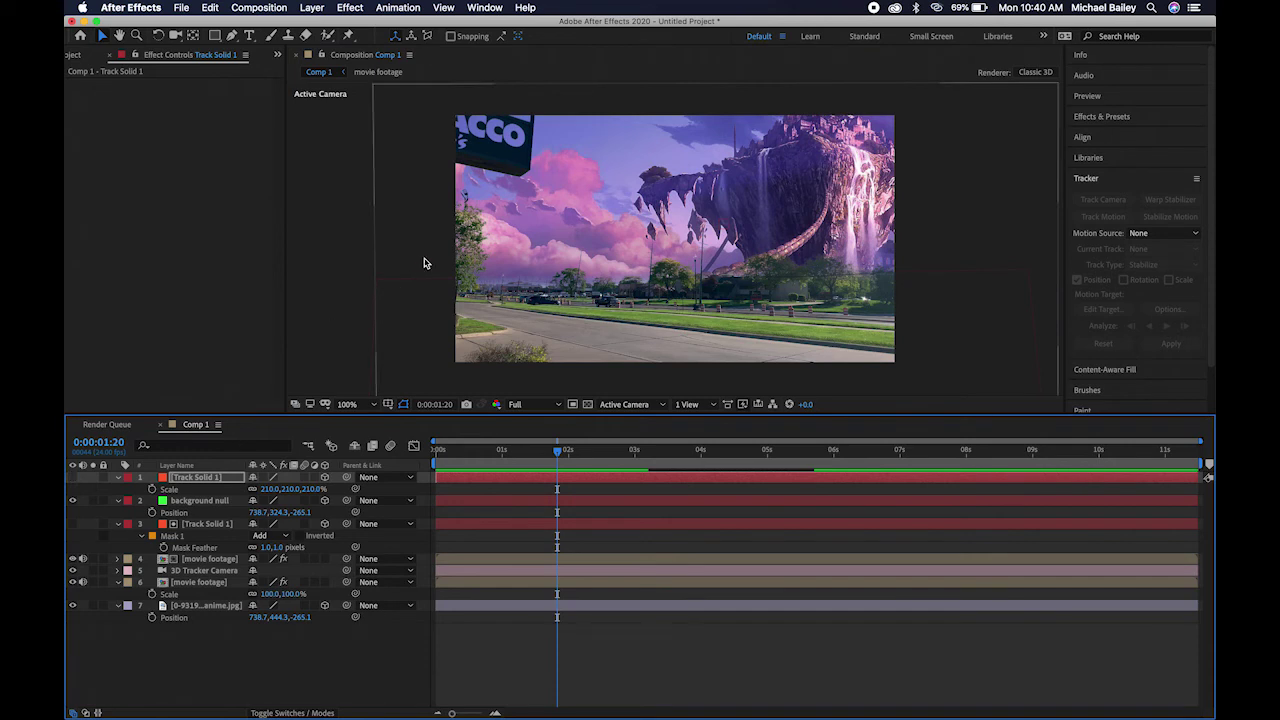
key(g)
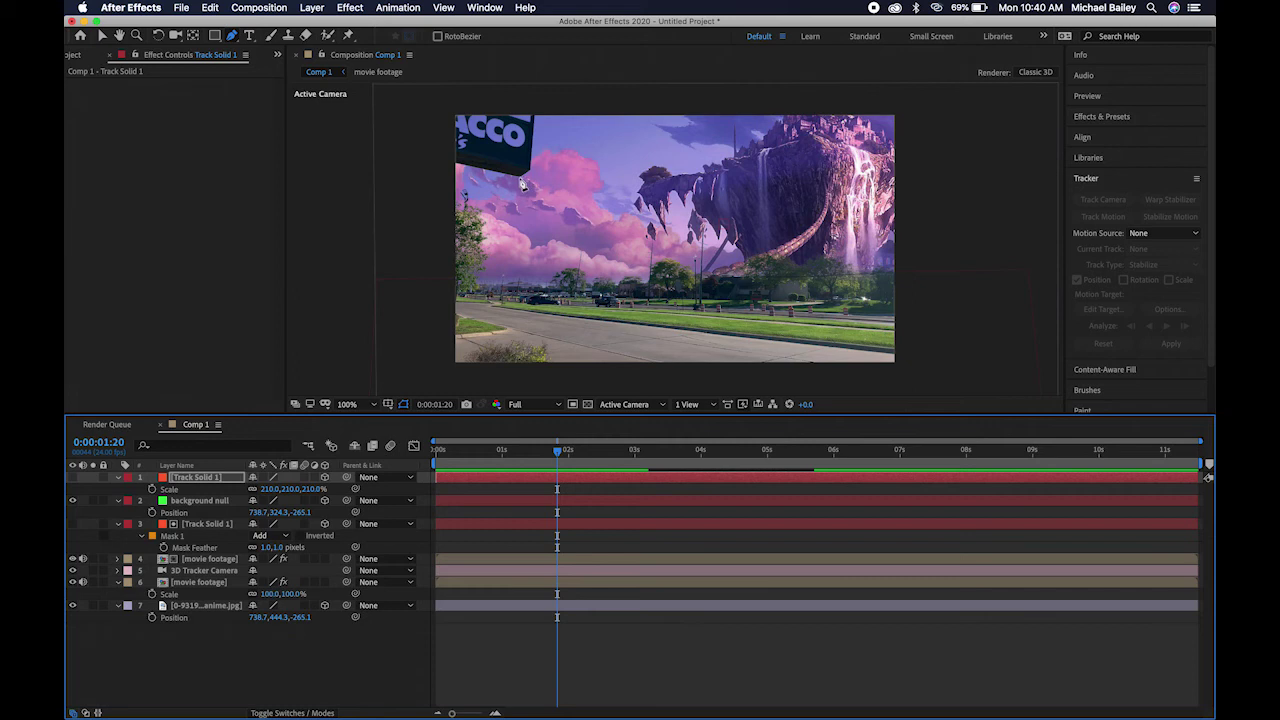
key(period)
drag(521, 184, 735, 342)
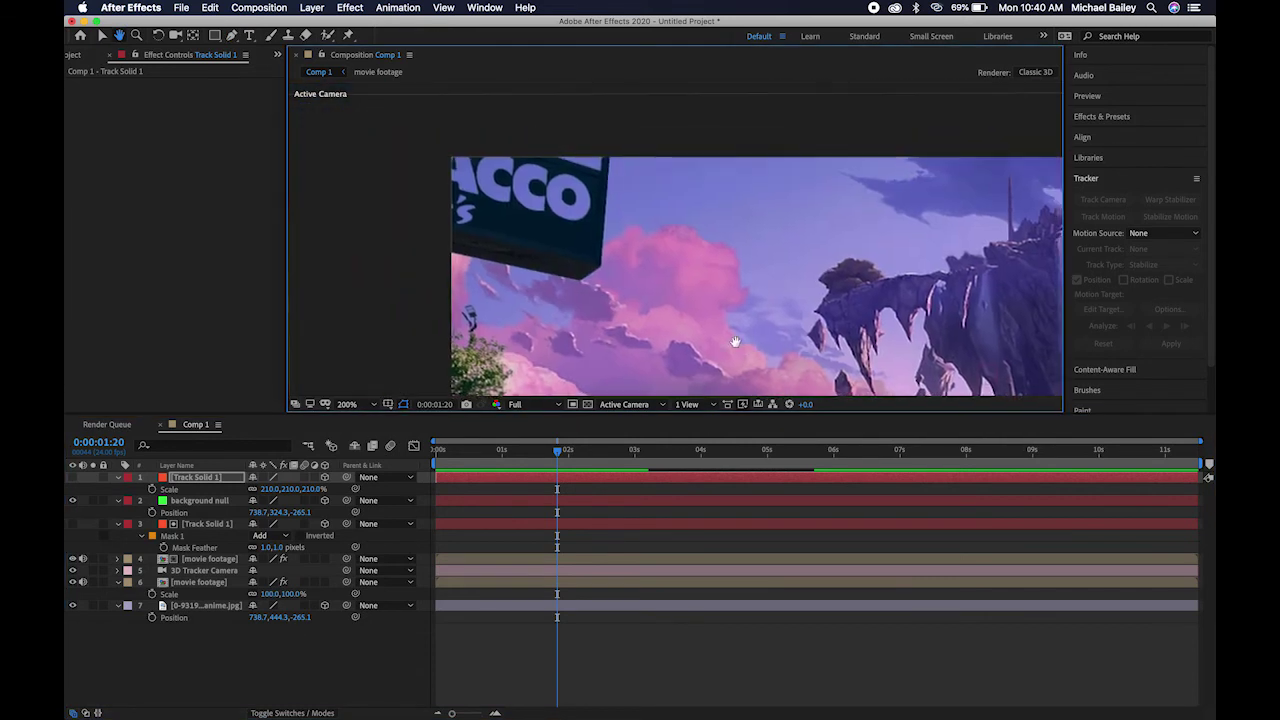
click(583, 281)
click(600, 266)
click(612, 147)
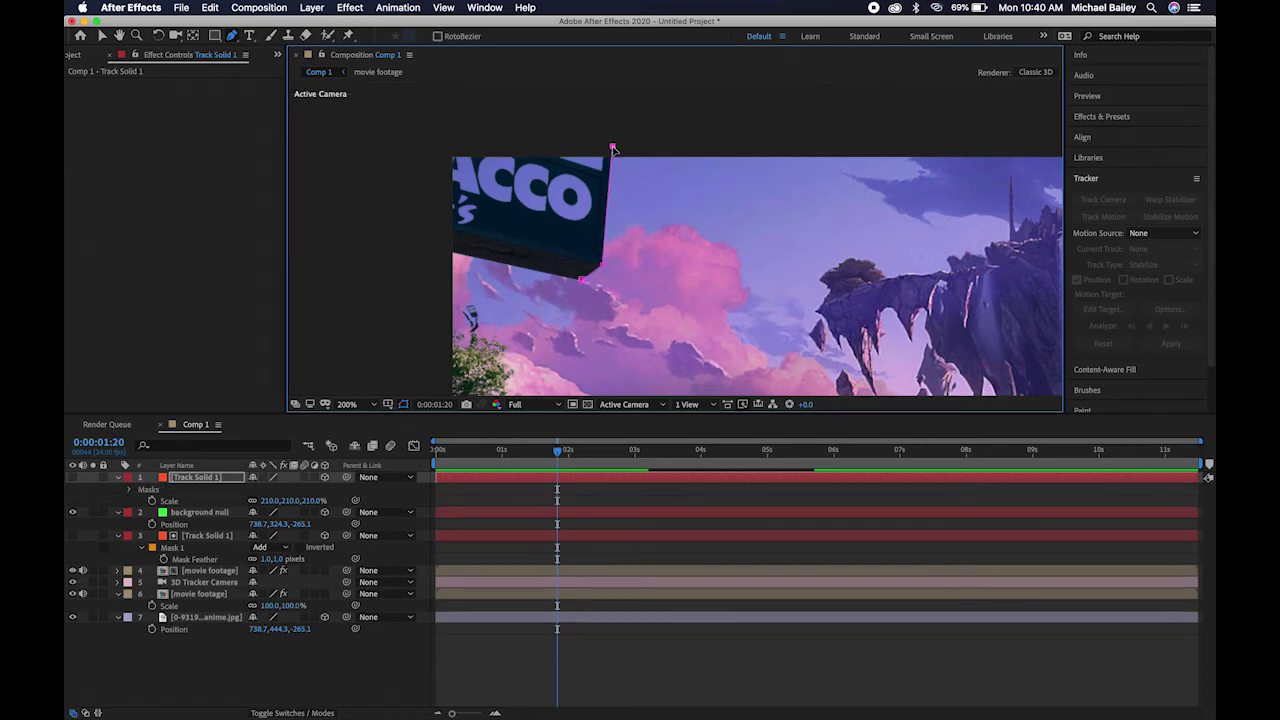
click(557, 112)
click(396, 112)
click(359, 146)
click(361, 198)
click(397, 234)
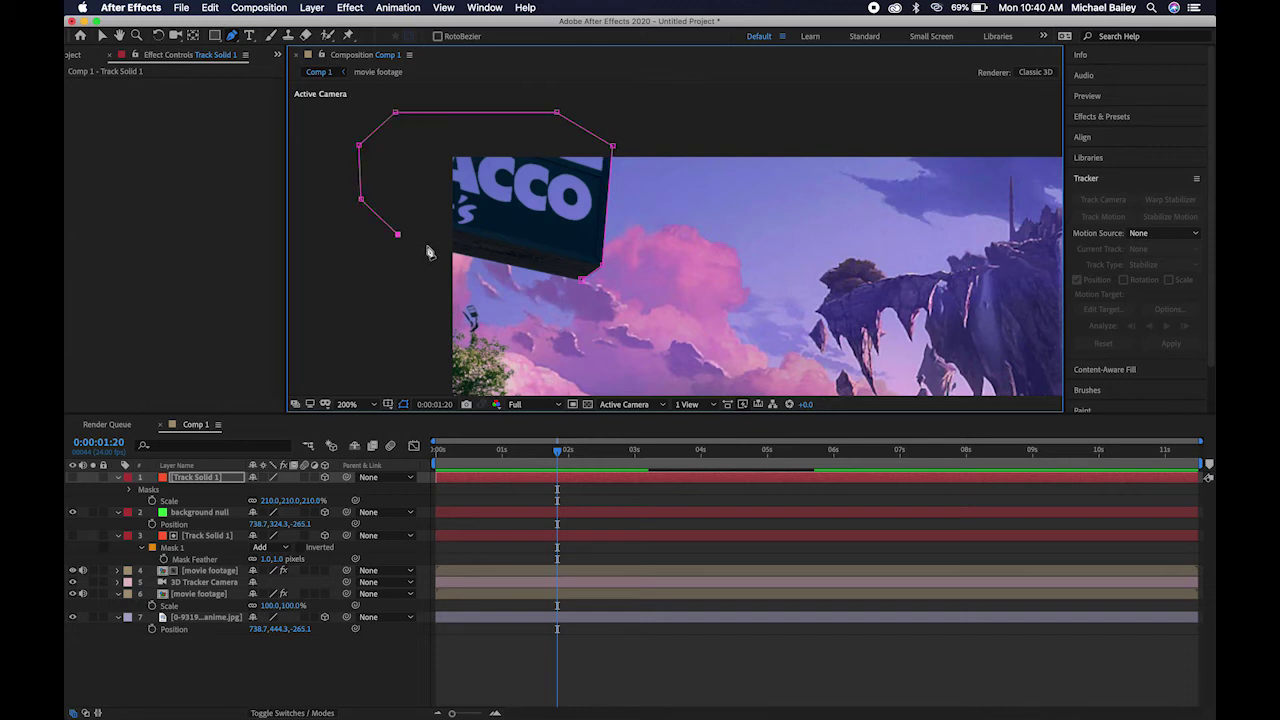
click(436, 250)
click(582, 280)
Duplicate the lower footage layer, place the copy directly below the sign's track solid and set its track matte to Alpha Matte.
click(200, 595)
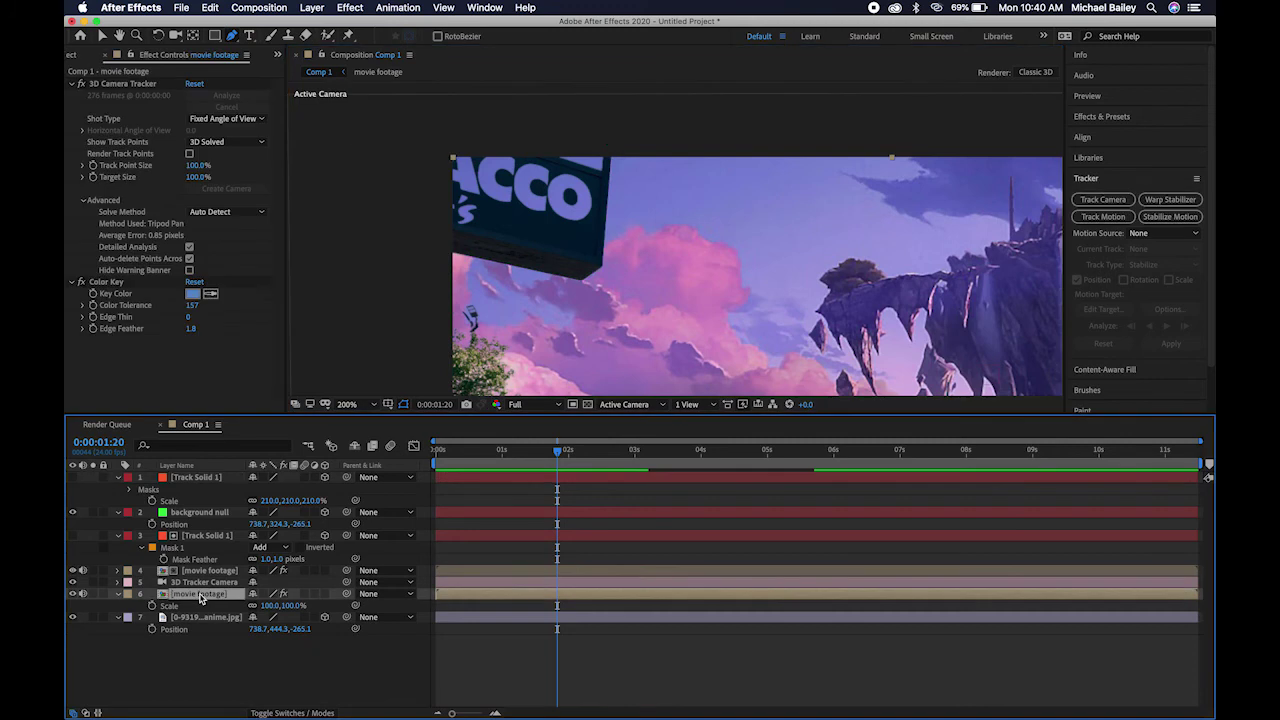
key(super+d)
drag(200, 595, 205, 509)
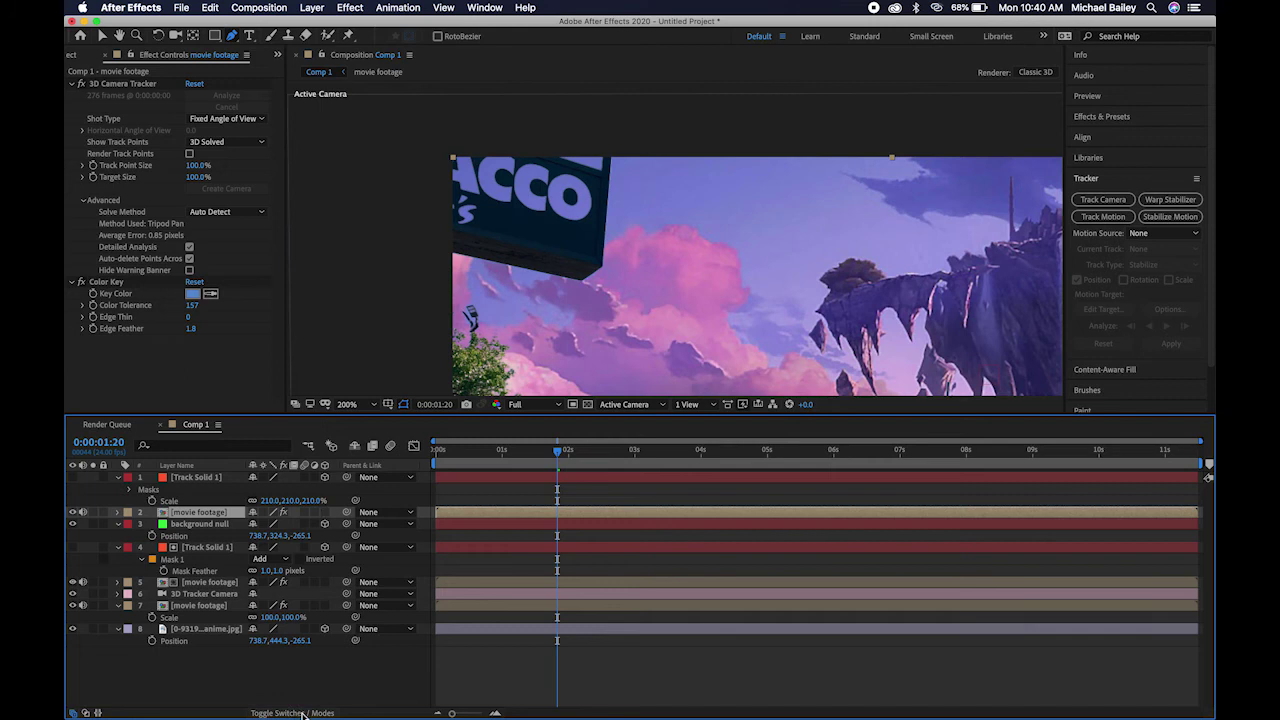
click(334, 714)
click(336, 512)
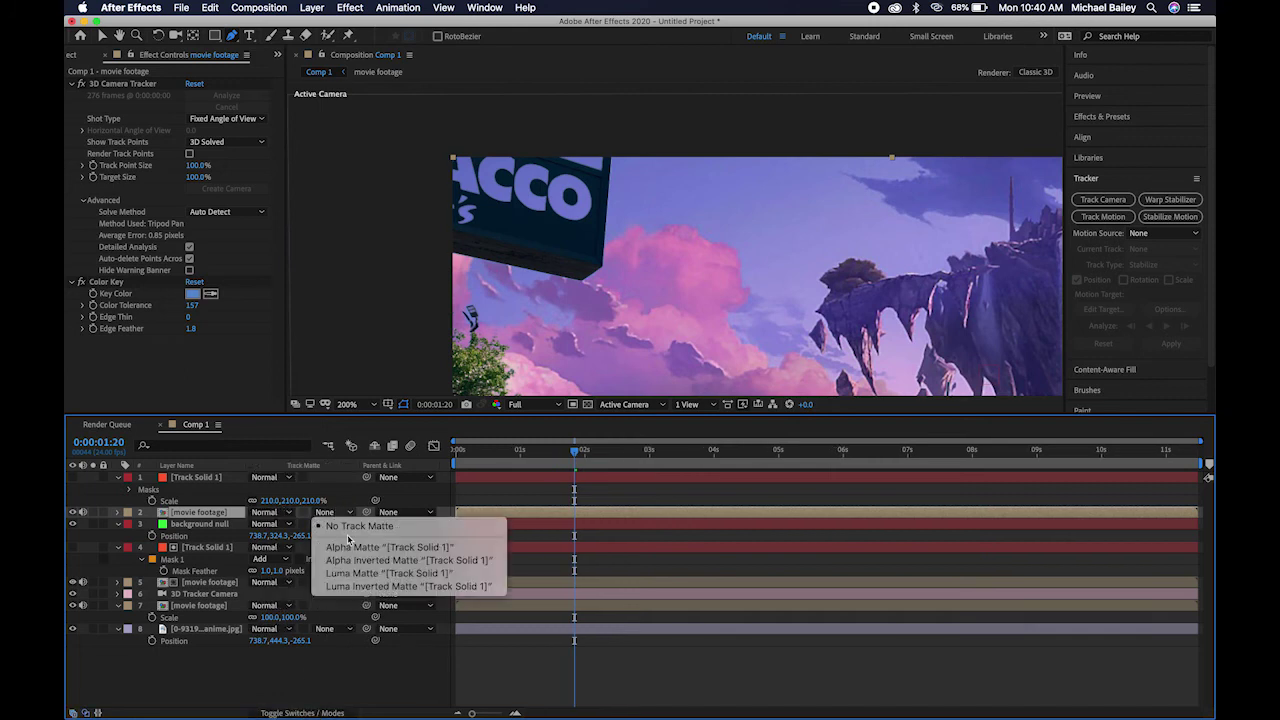
click(347, 547)
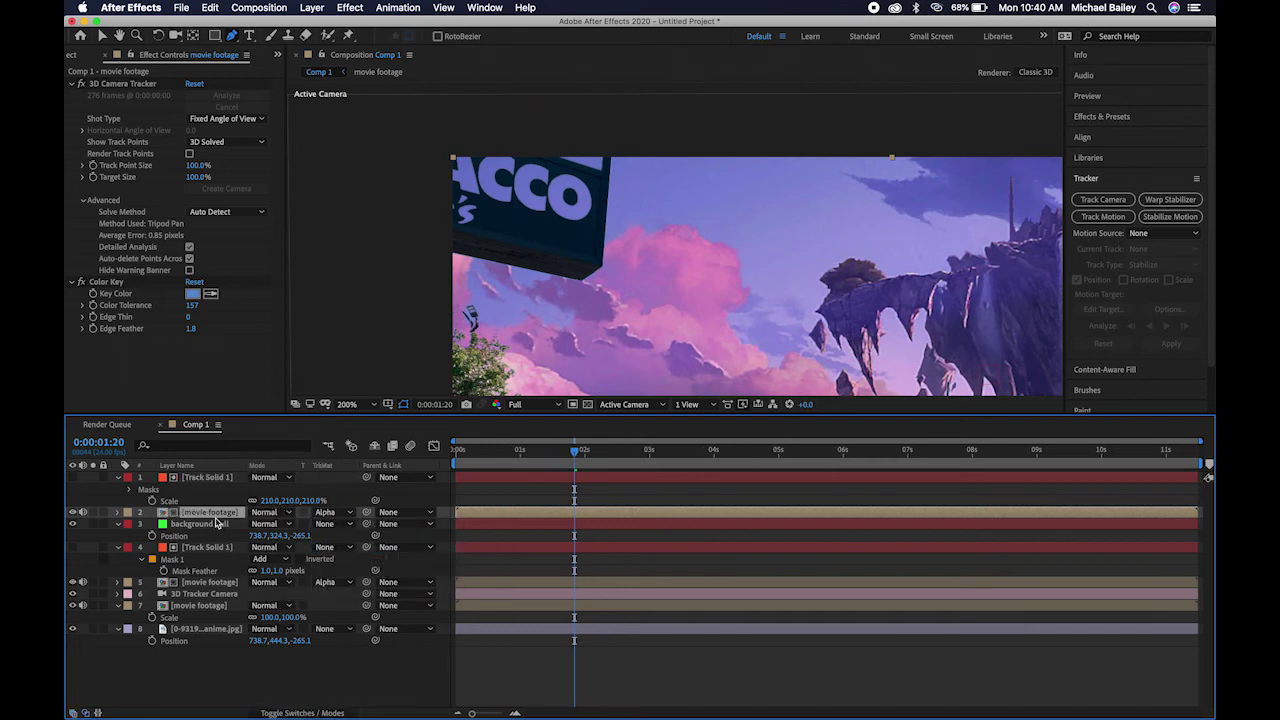
Remove the Color Key and 3D Camera Tracker effects from the duplicated sign footage layer.
click(110, 283)
key(Delete)
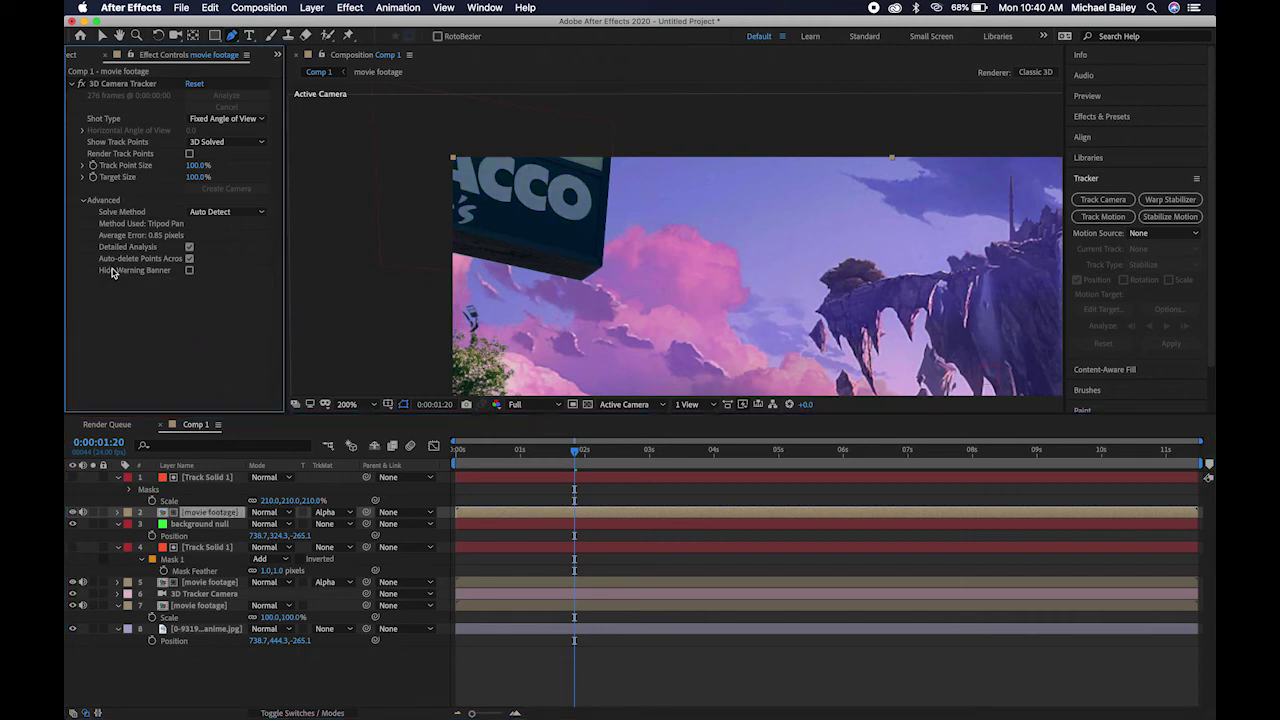
click(126, 89)
key(Delete)
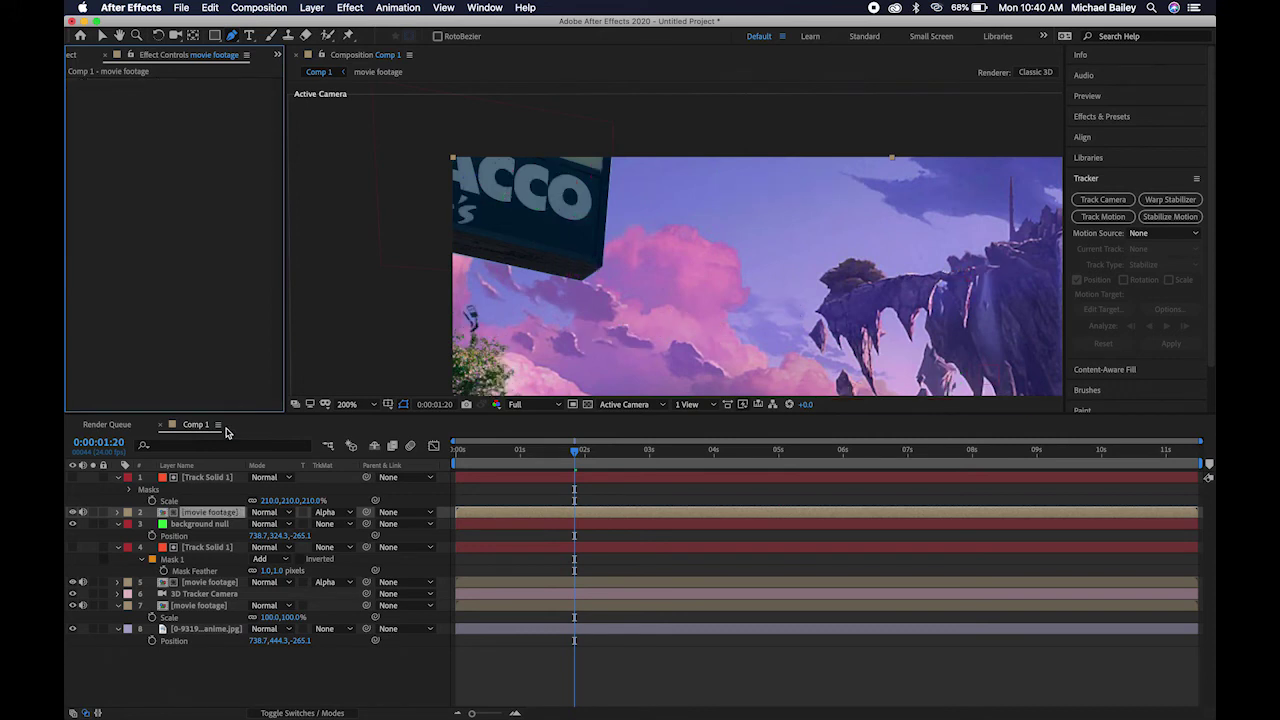
scroll(672, 340, down, 2)
click(672, 340)
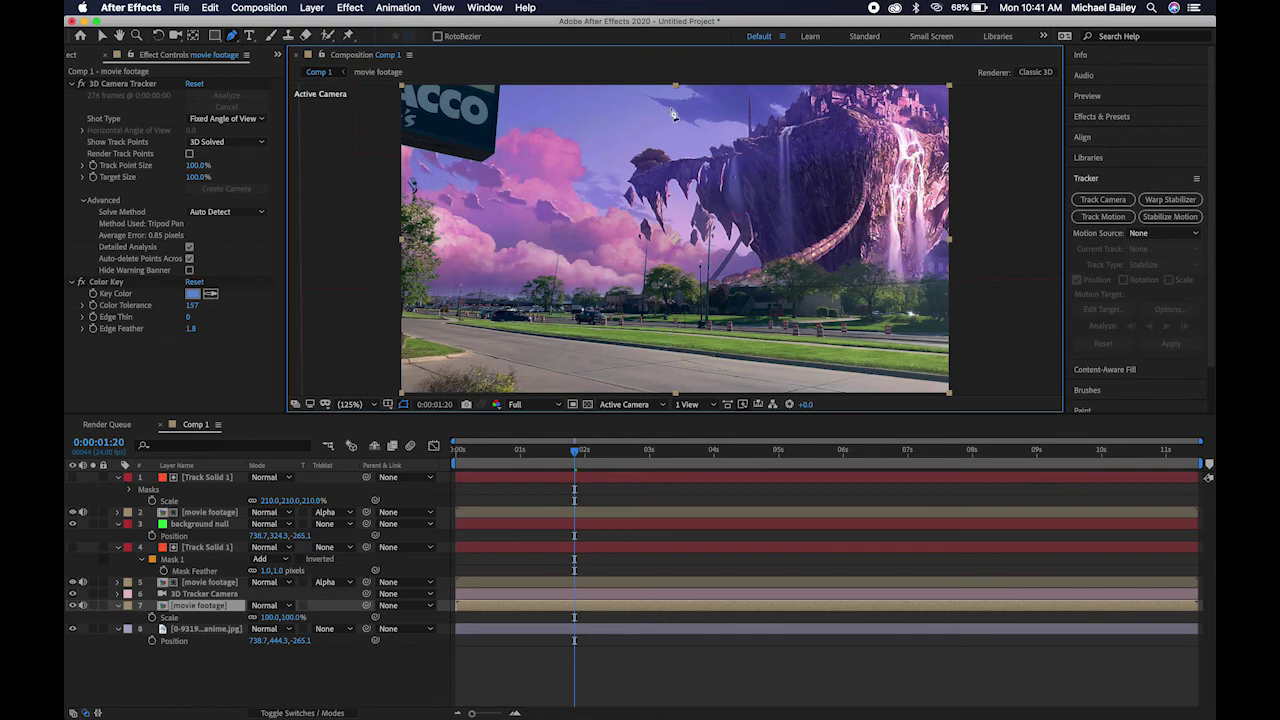
key(v)
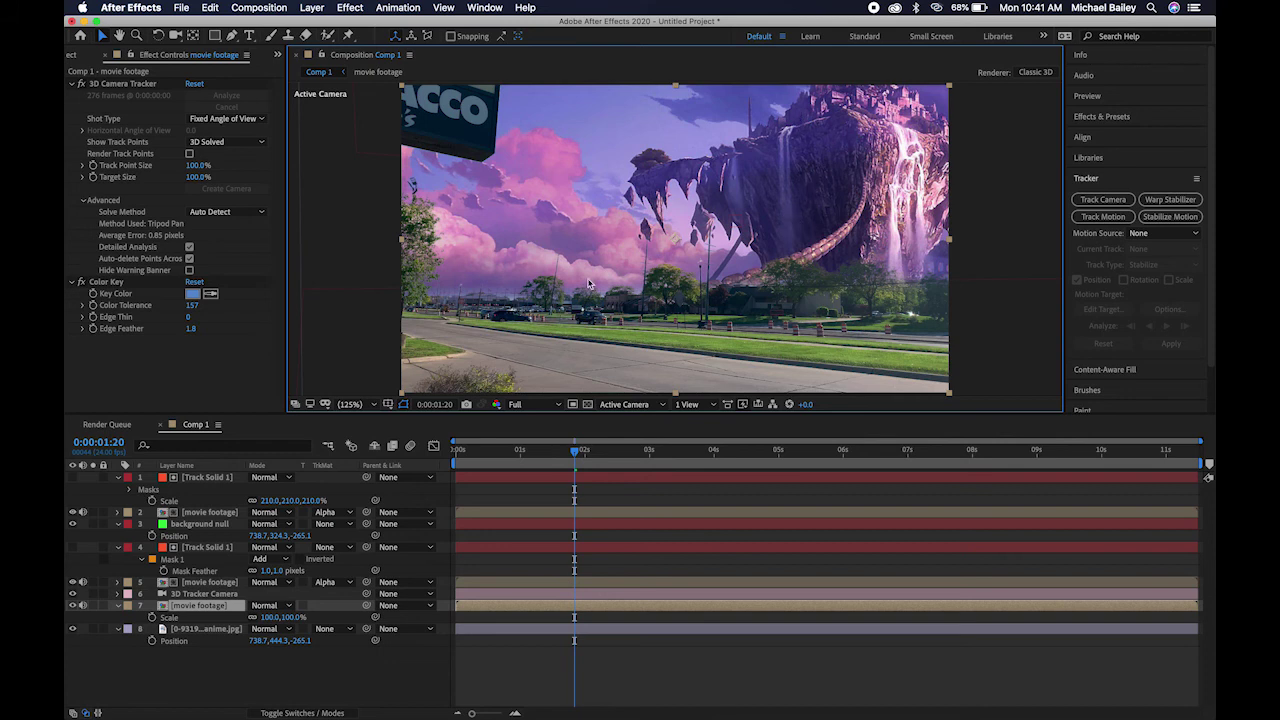
click(206, 630)
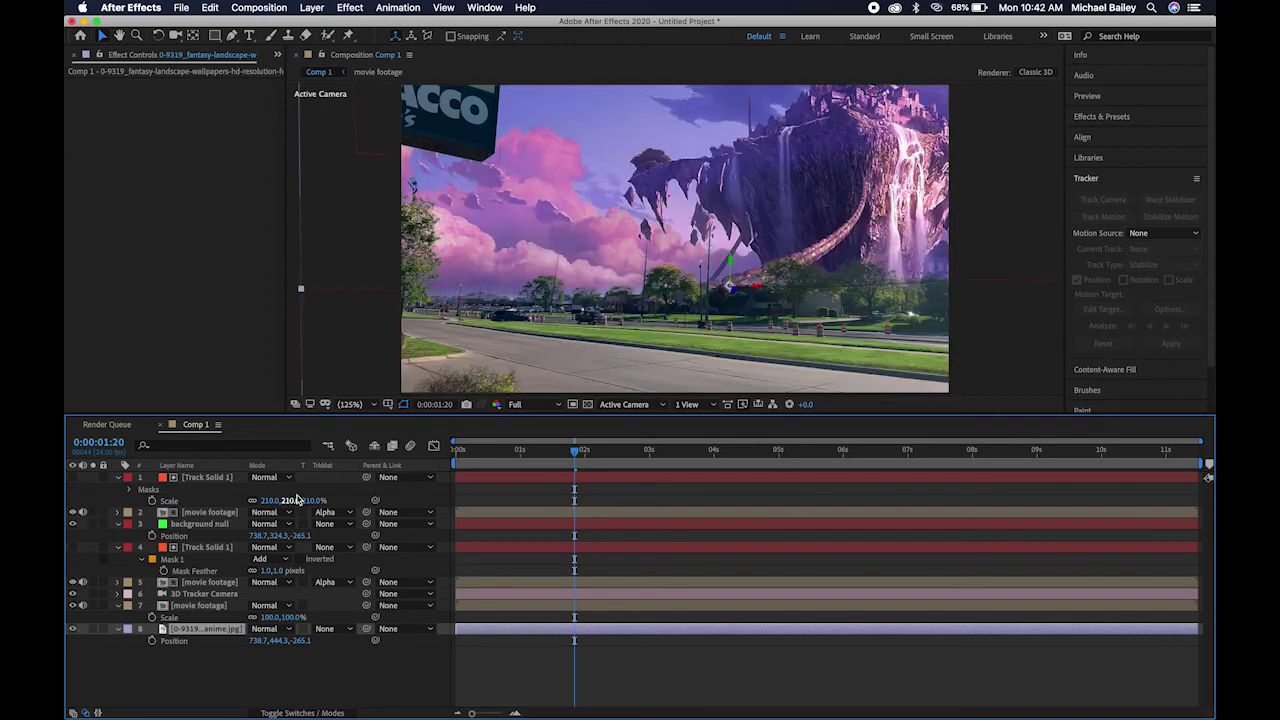
key(space)
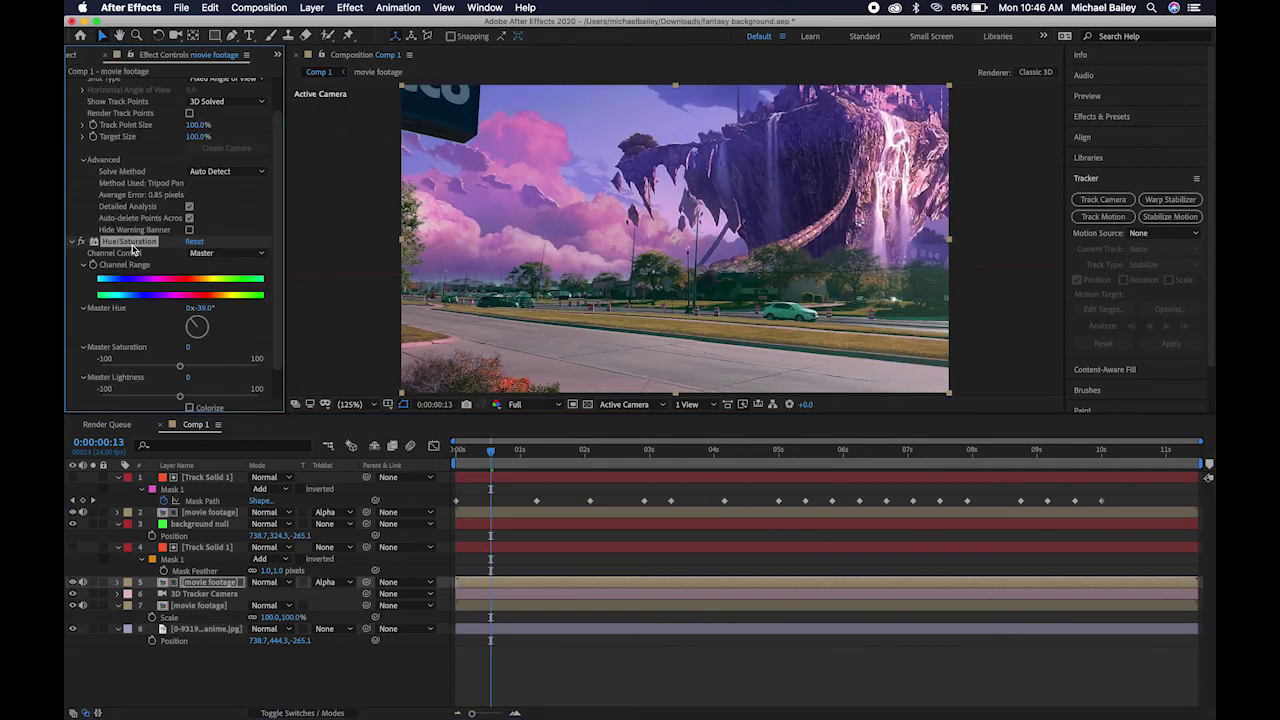
Replace the Hue/Saturation effect on the matted ground footage layer with a Curves effect.
key(Delete)
key(ctrl+space)
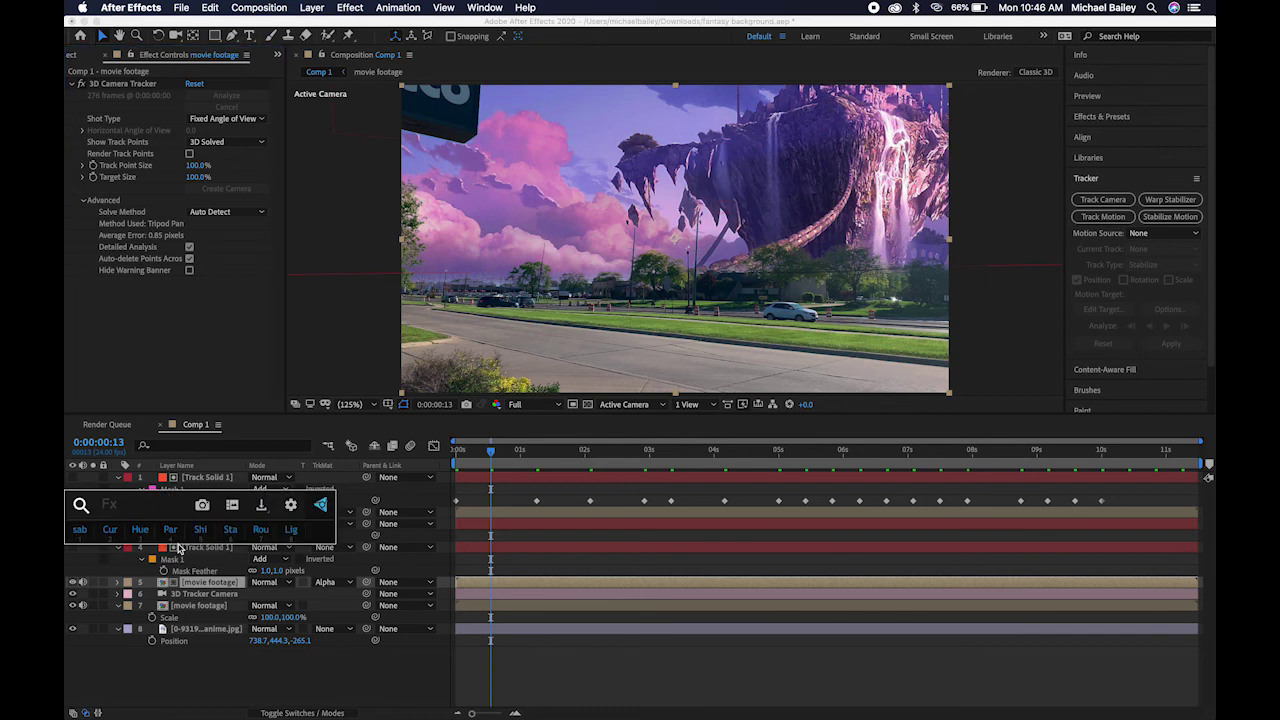
key(2)
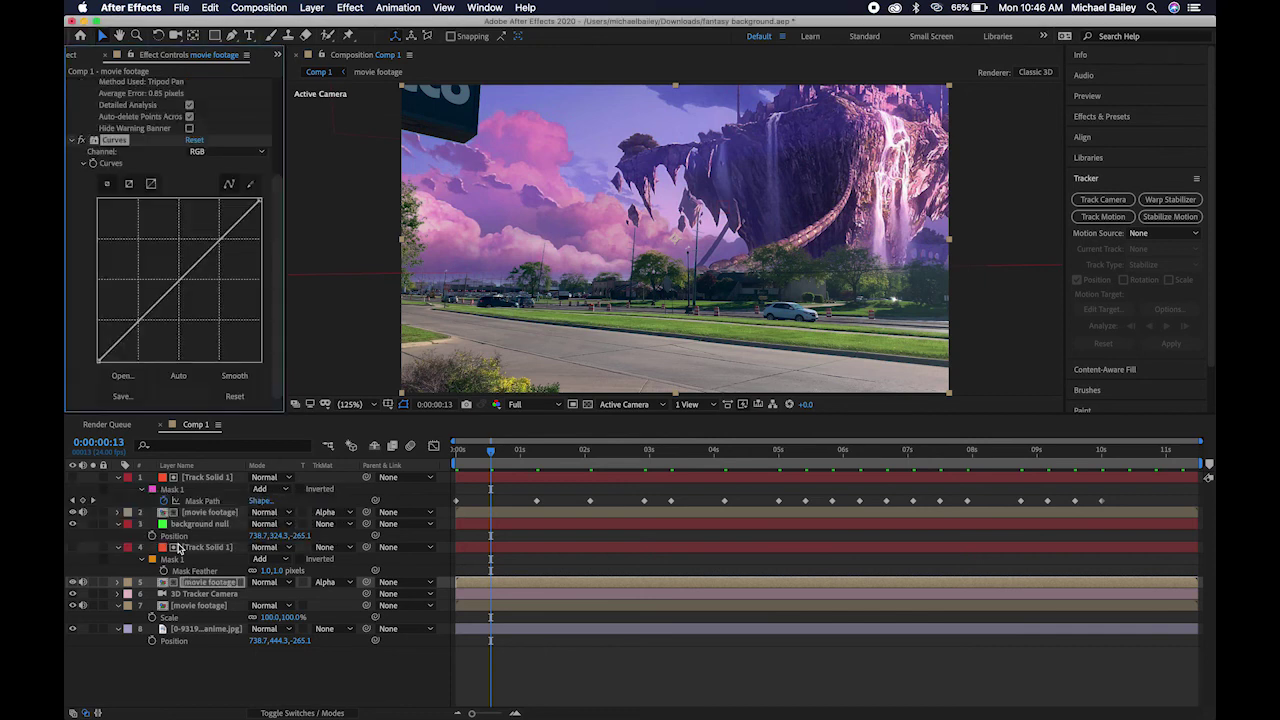
Raise the midtones of the red channel in the ground footage's Curves effect.
click(228, 157)
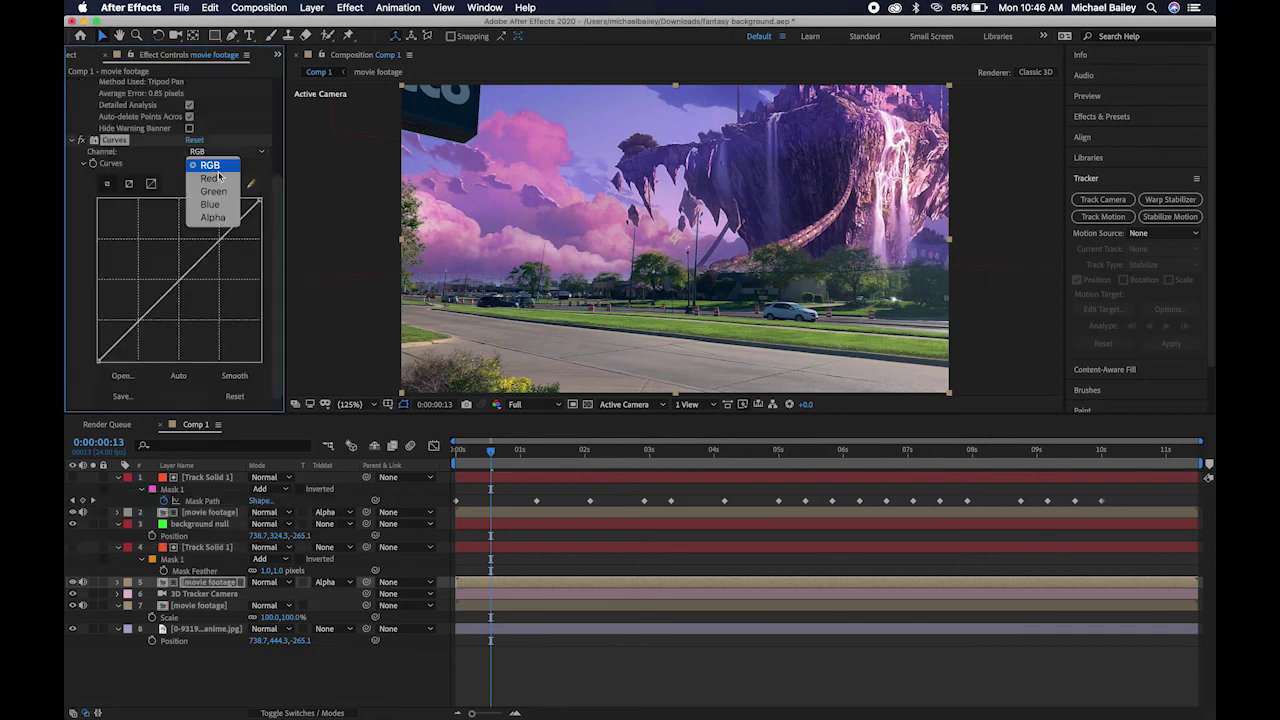
click(215, 180)
drag(175, 285, 157, 282)
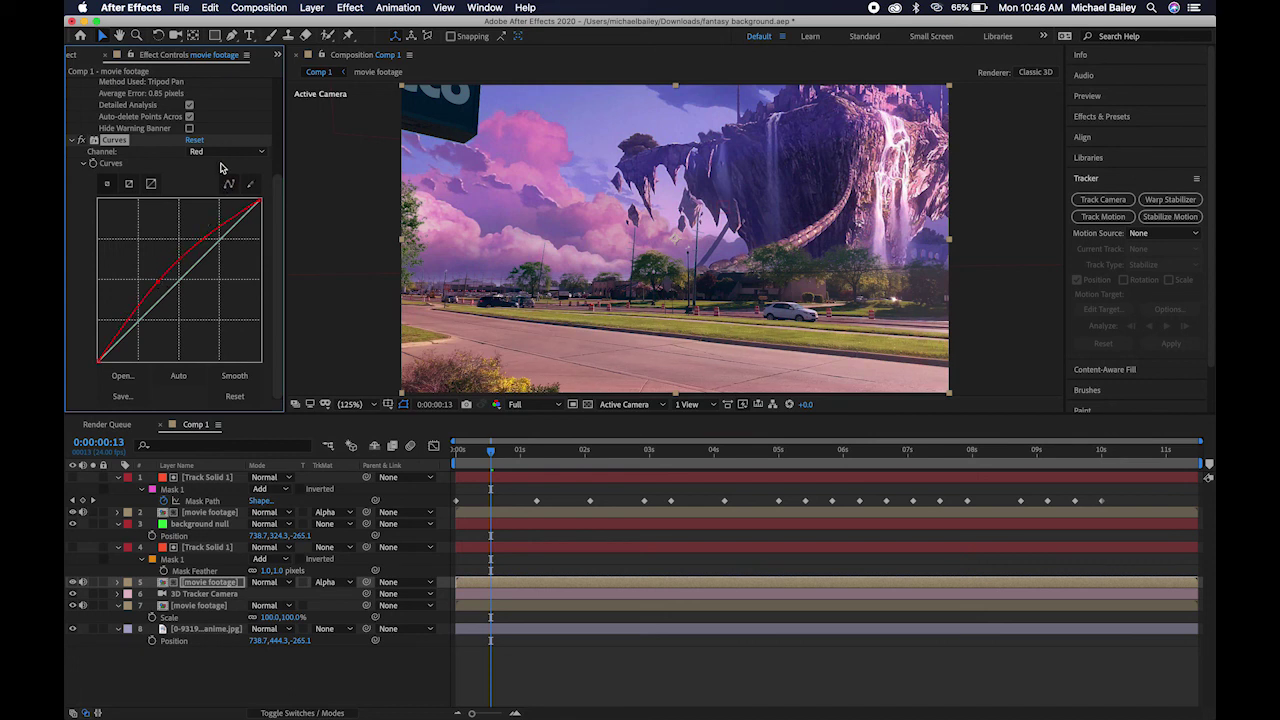
Lower the green channel's midtones and raise the blue channel's midtones in the ground footage's Curves effect.
click(222, 150)
click(213, 191)
drag(179, 281, 185, 288)
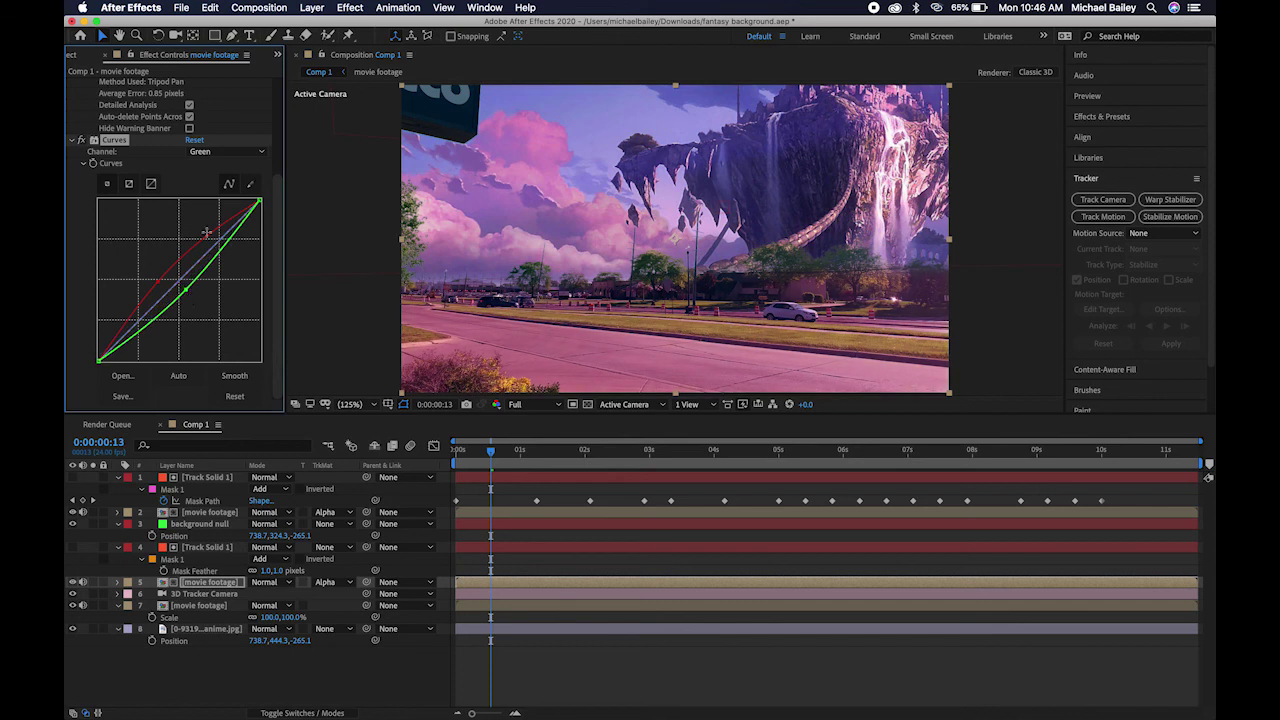
click(220, 152)
click(210, 204)
drag(180, 280, 174, 280)
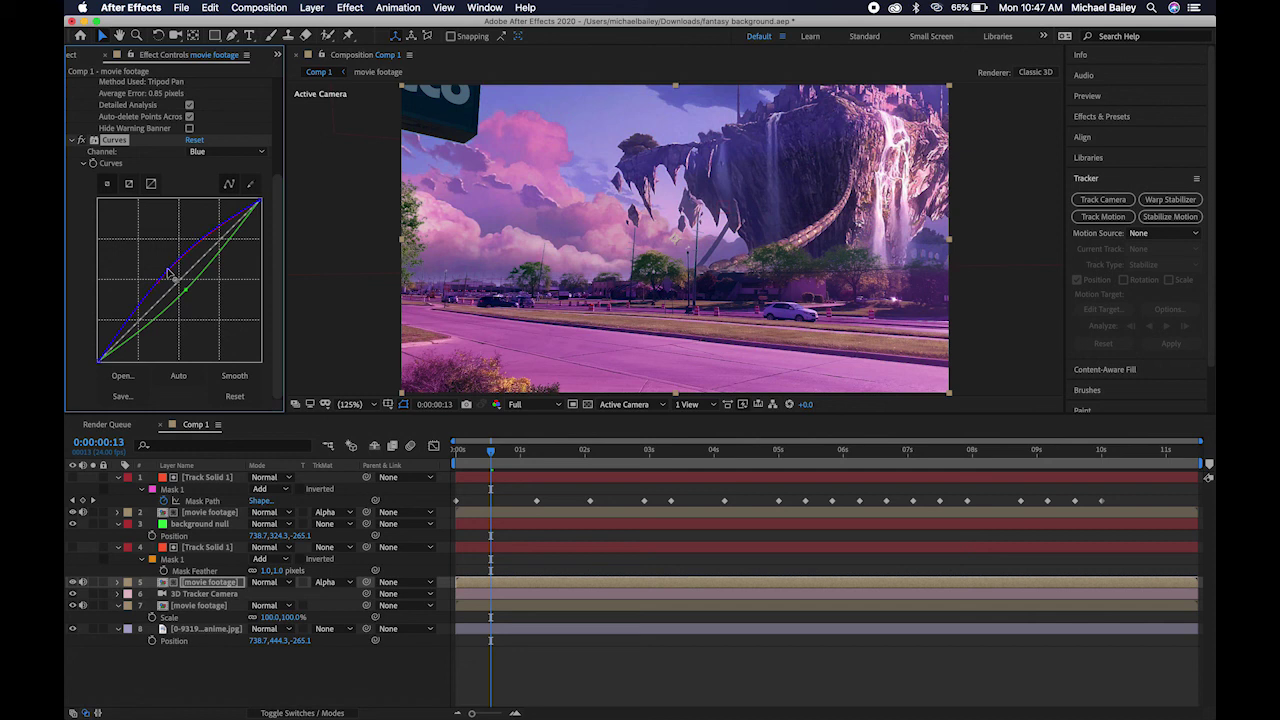
Pull the red channel's midtones down to slightly below the diagonal in the ground footage's Curves effect.
click(224, 152)
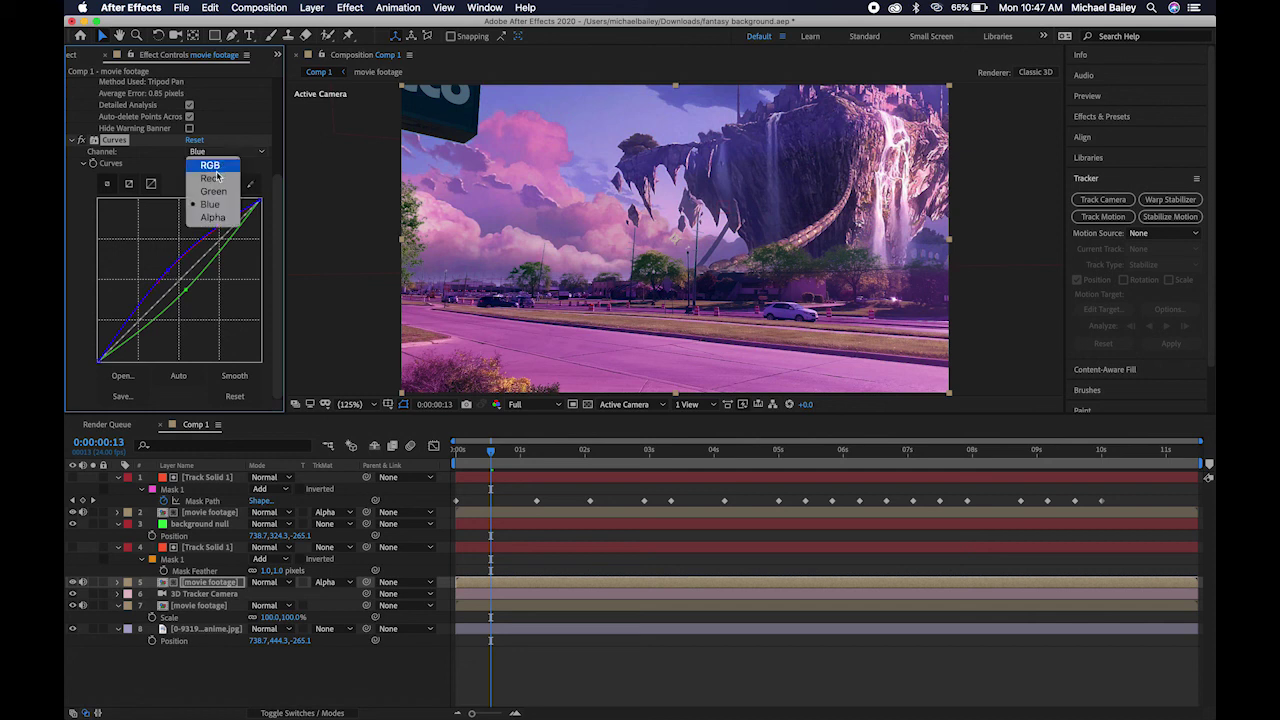
click(212, 178)
drag(166, 280, 184, 285)
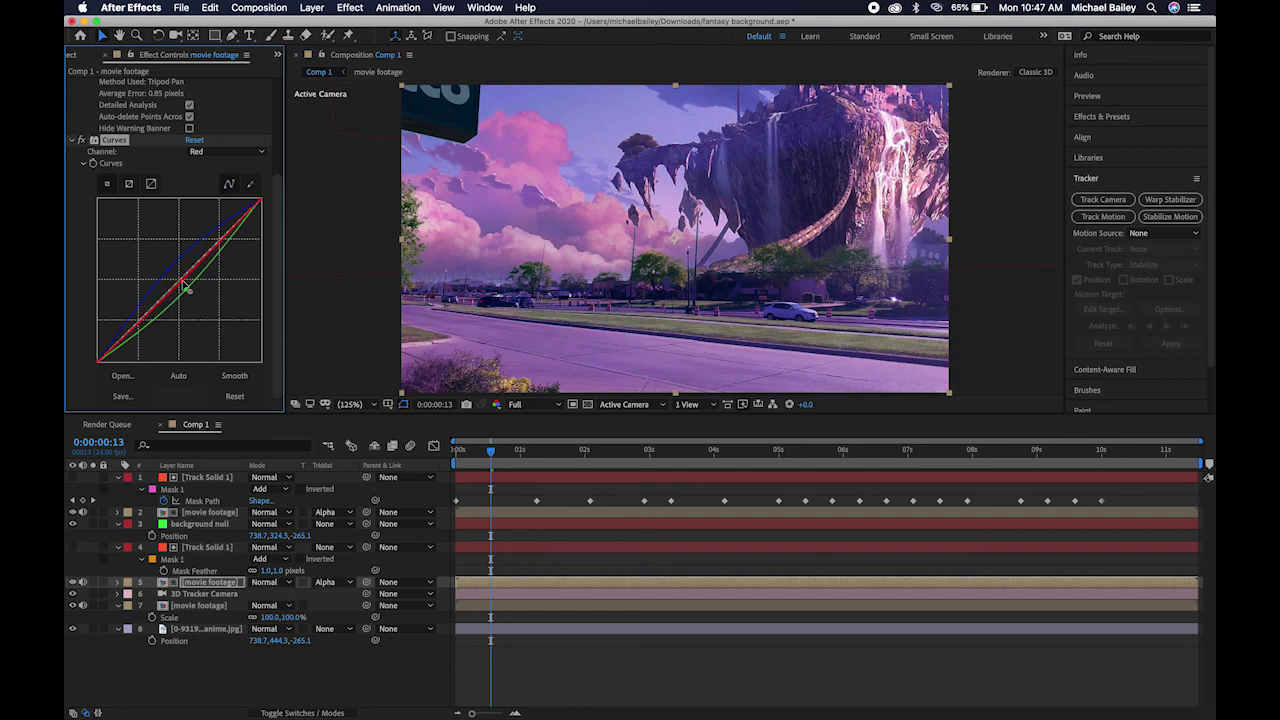
drag(185, 285, 187, 287)
drag(187, 287, 192, 289)
Paste the adjusted Curves effect onto the lower color-keyed footage layer and preview the composite.
click(198, 605)
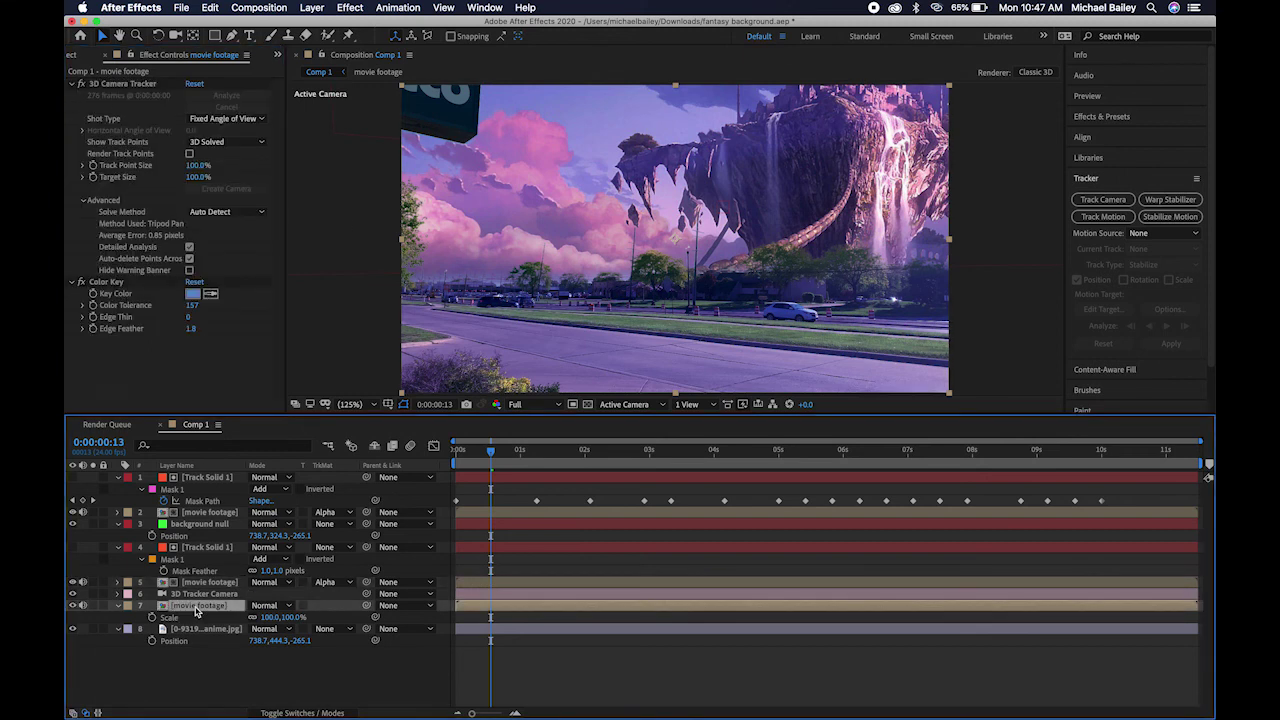
key(super+v)
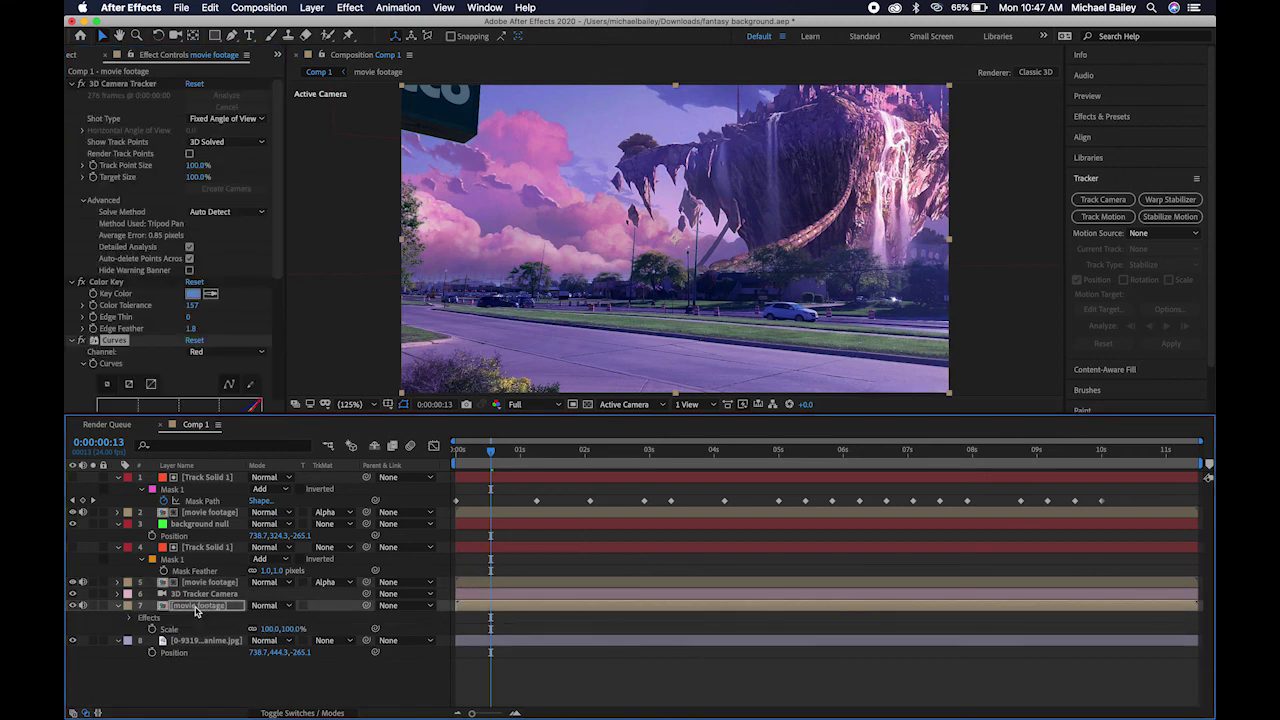
click(82, 342)
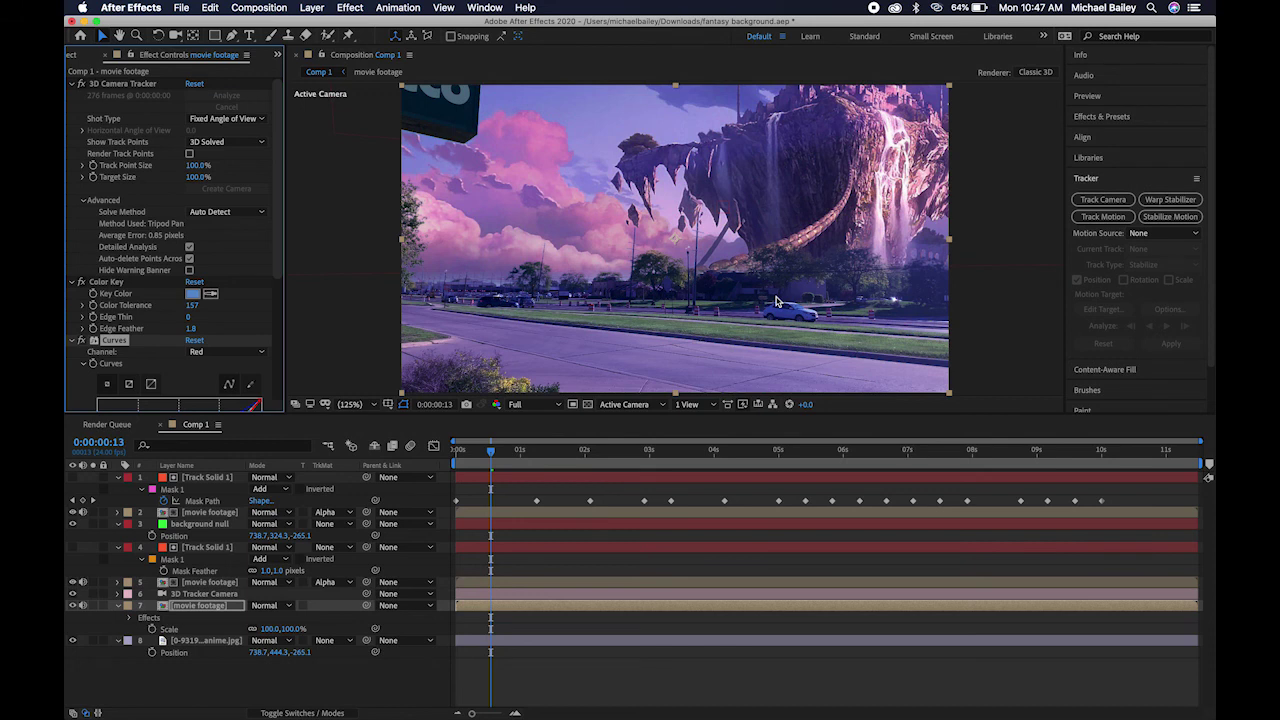
key(space)
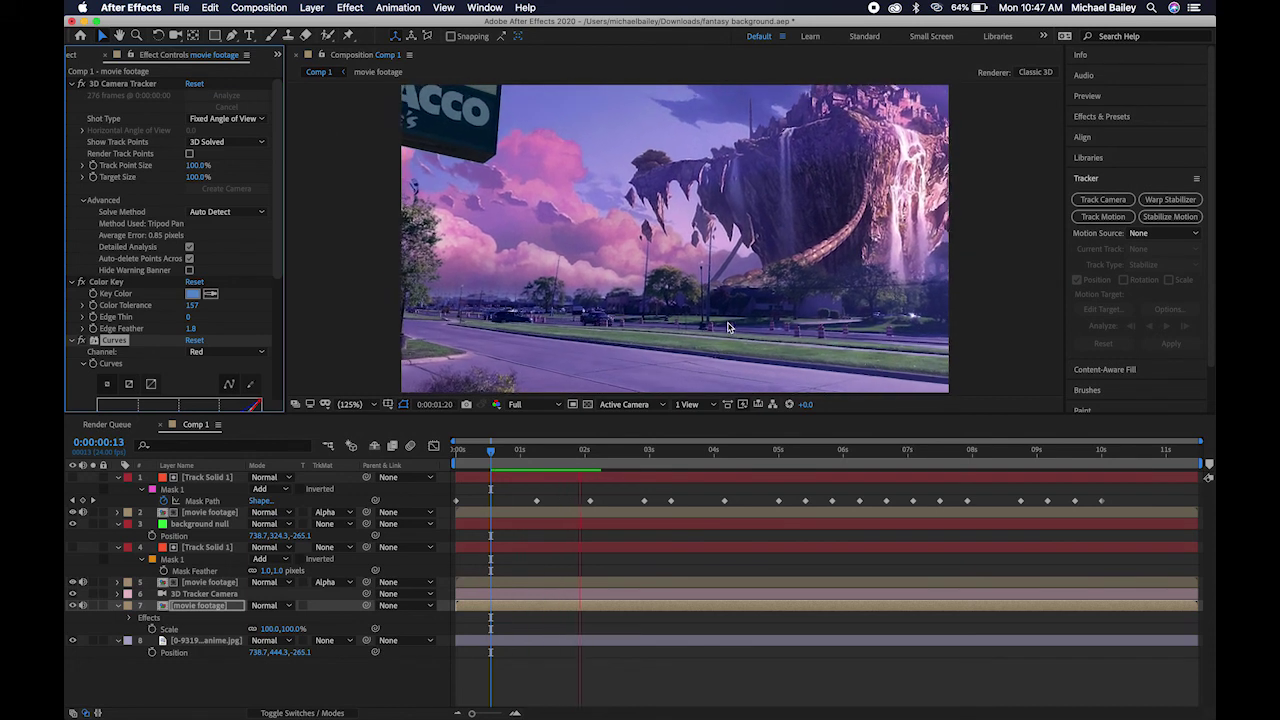